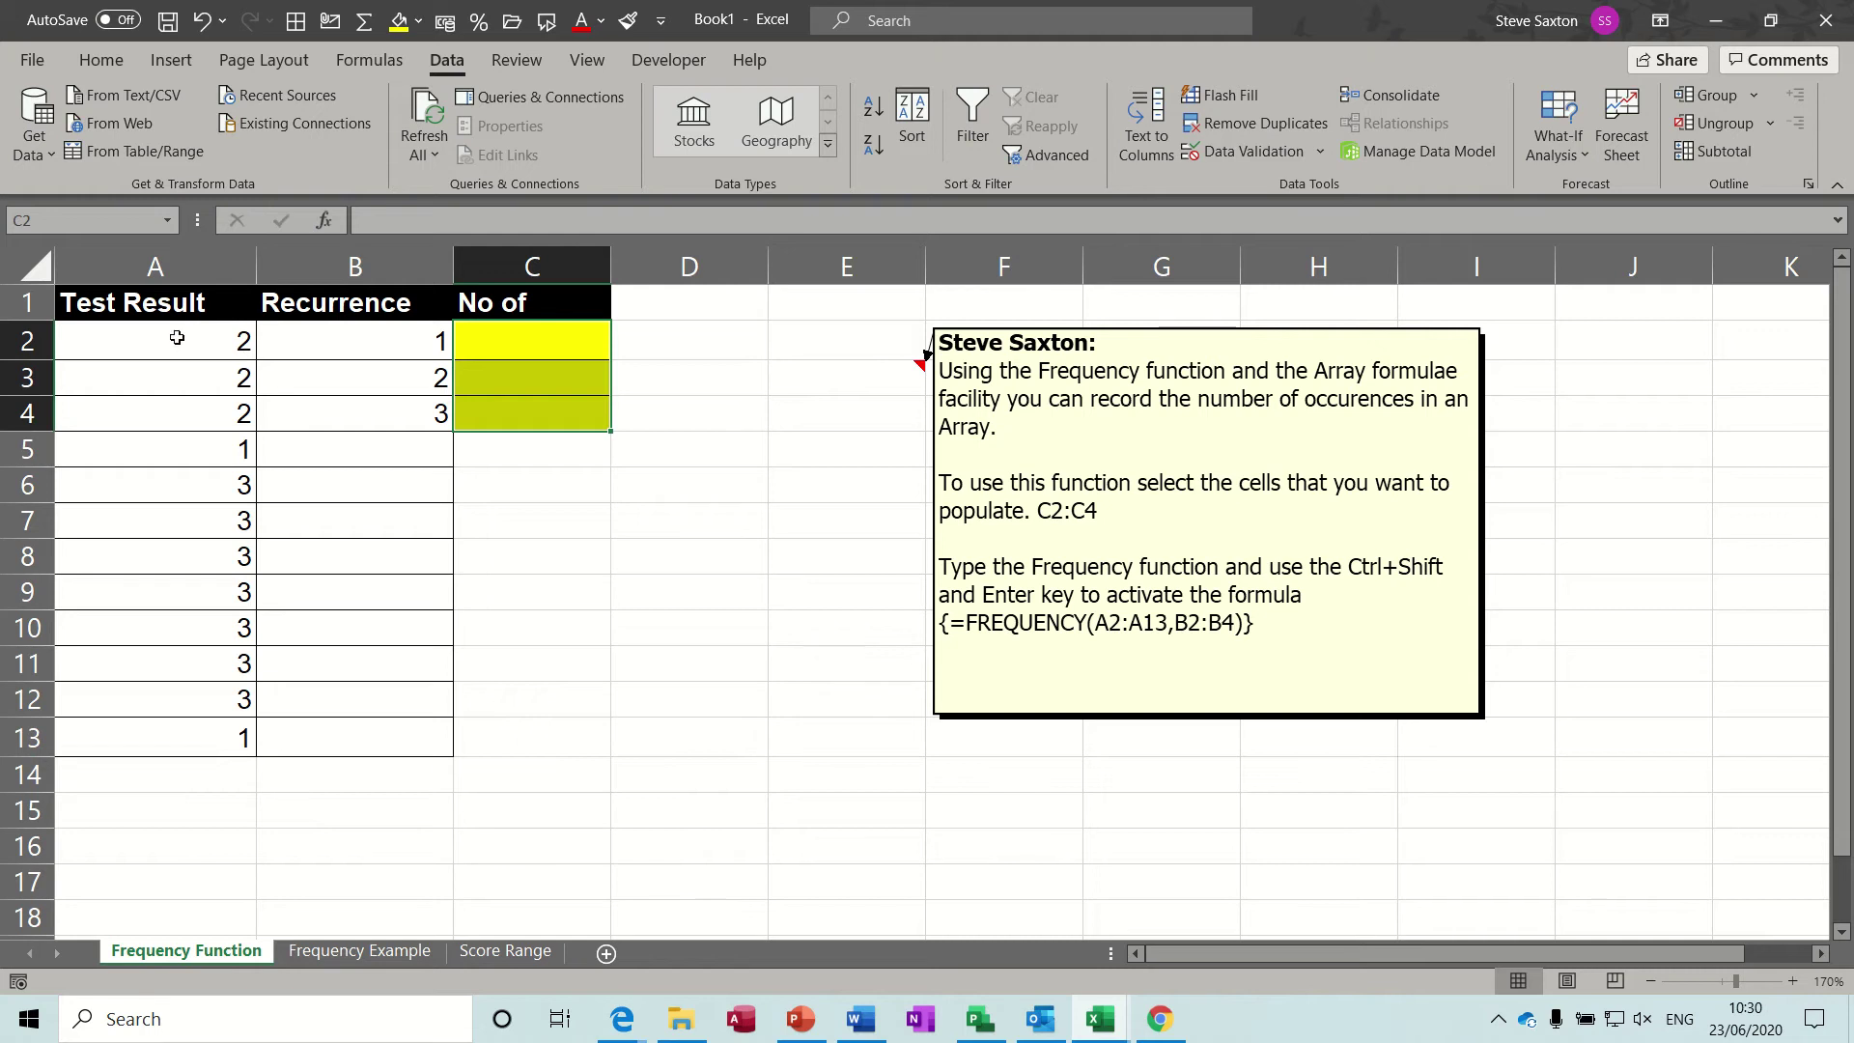
Examine the test results in A2:A13 and the recurrence values in B2:B4.
{"action": "left_click_drag", "start_coordinate": [176, 337], "coordinate": [166, 732]}
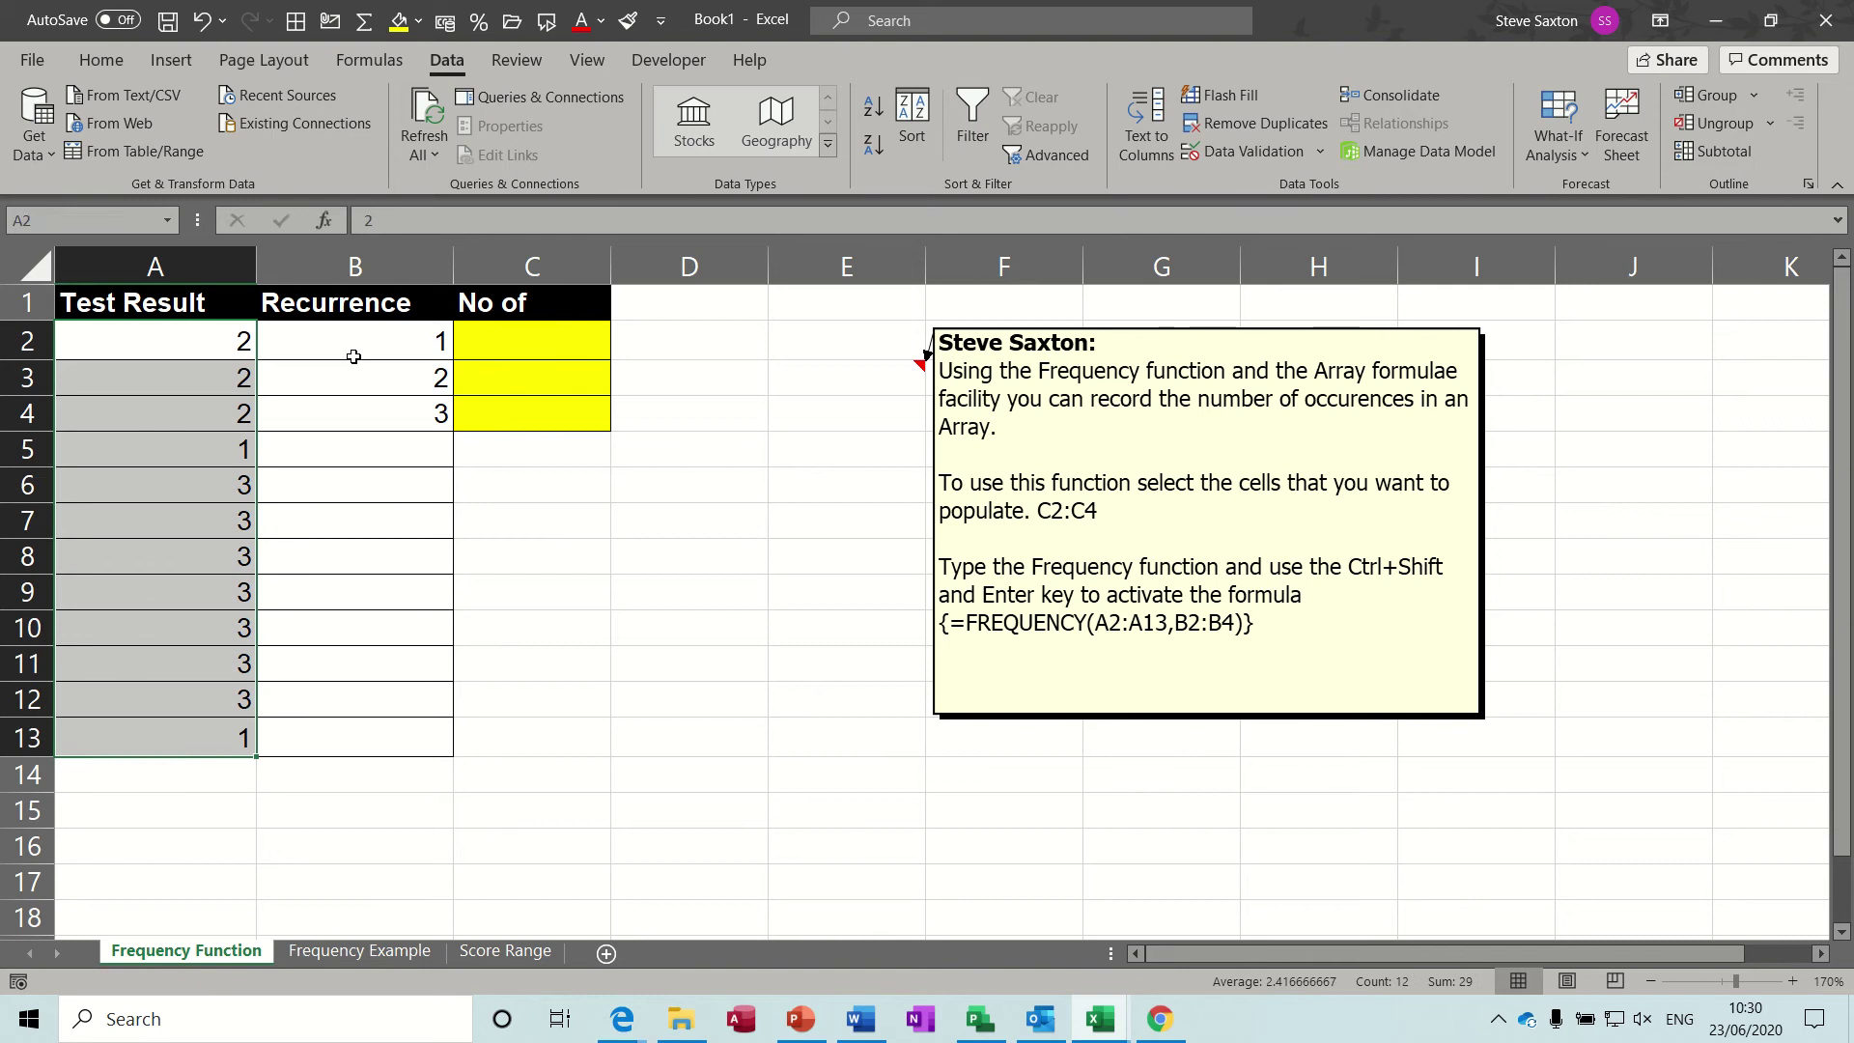
{"action": "left_click_drag", "start_coordinate": [365, 339], "coordinate": [362, 413]}
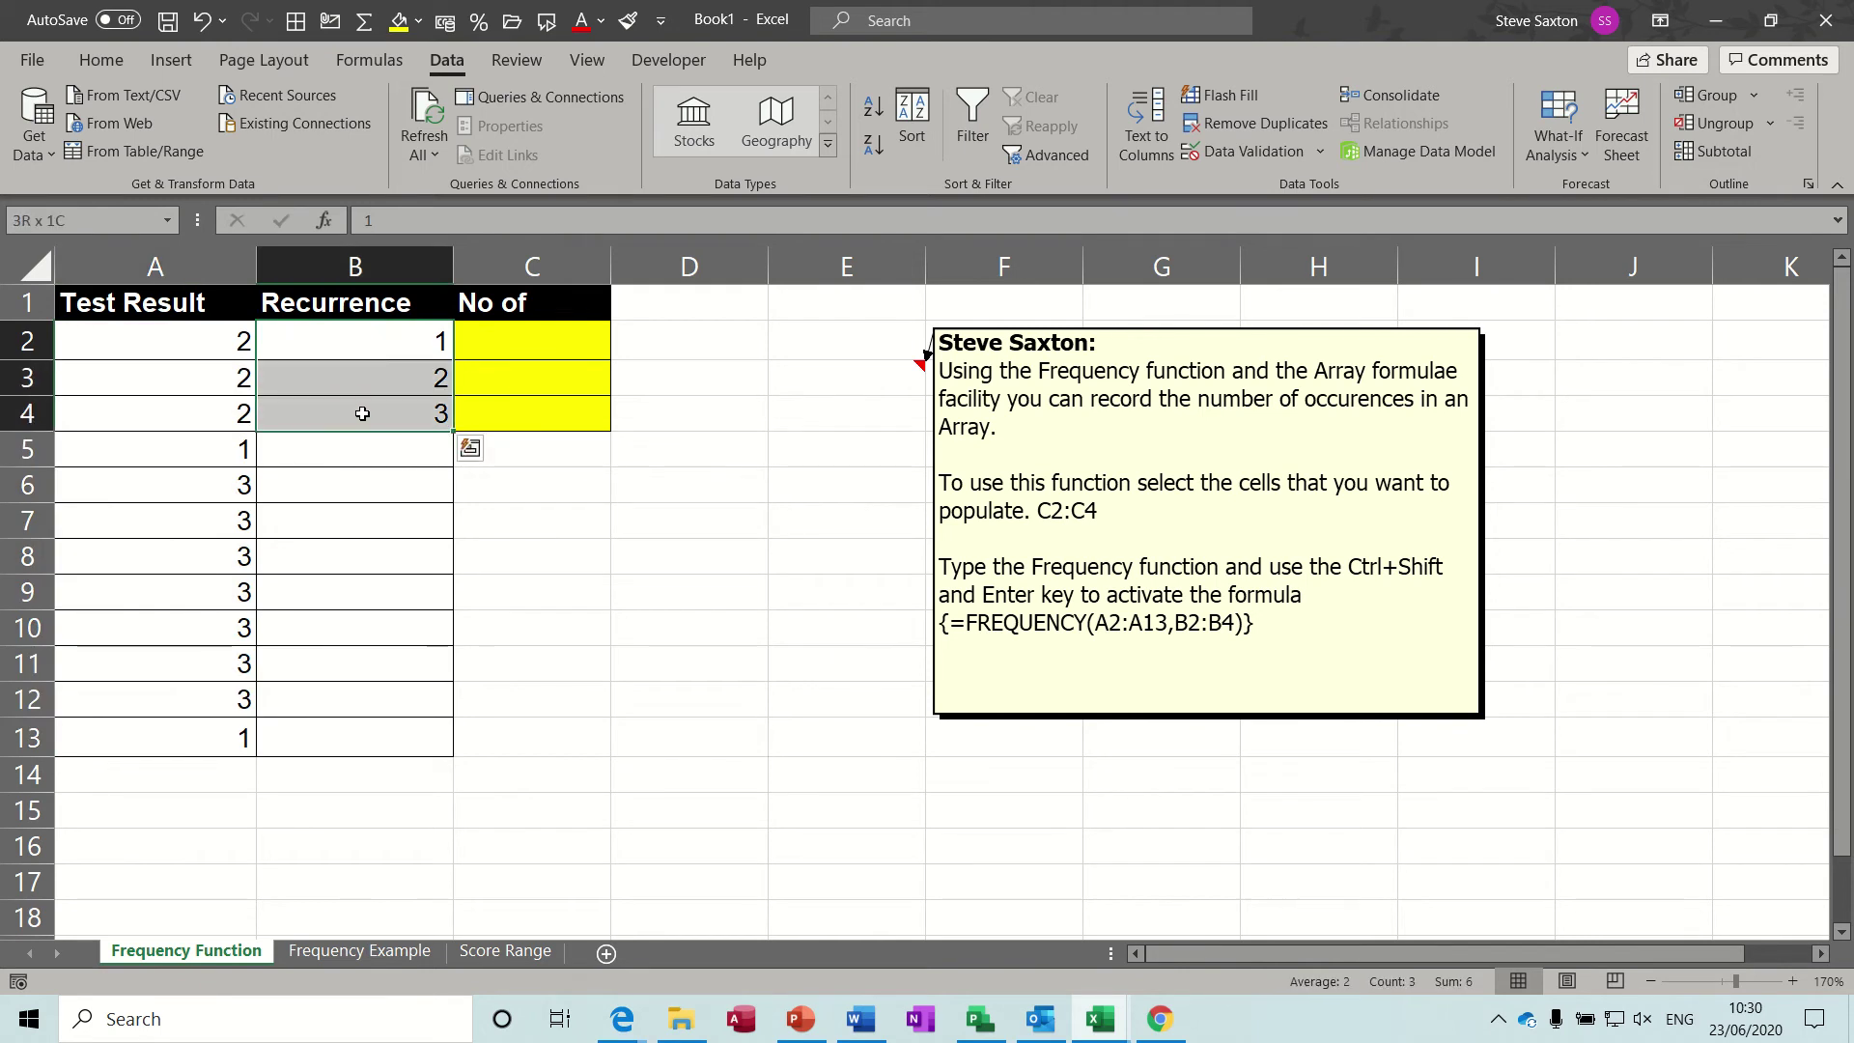
{"action": "left_click_drag", "start_coordinate": [364, 350], "coordinate": [364, 414]}
{"action": "left_click", "coordinate": [367, 338]}
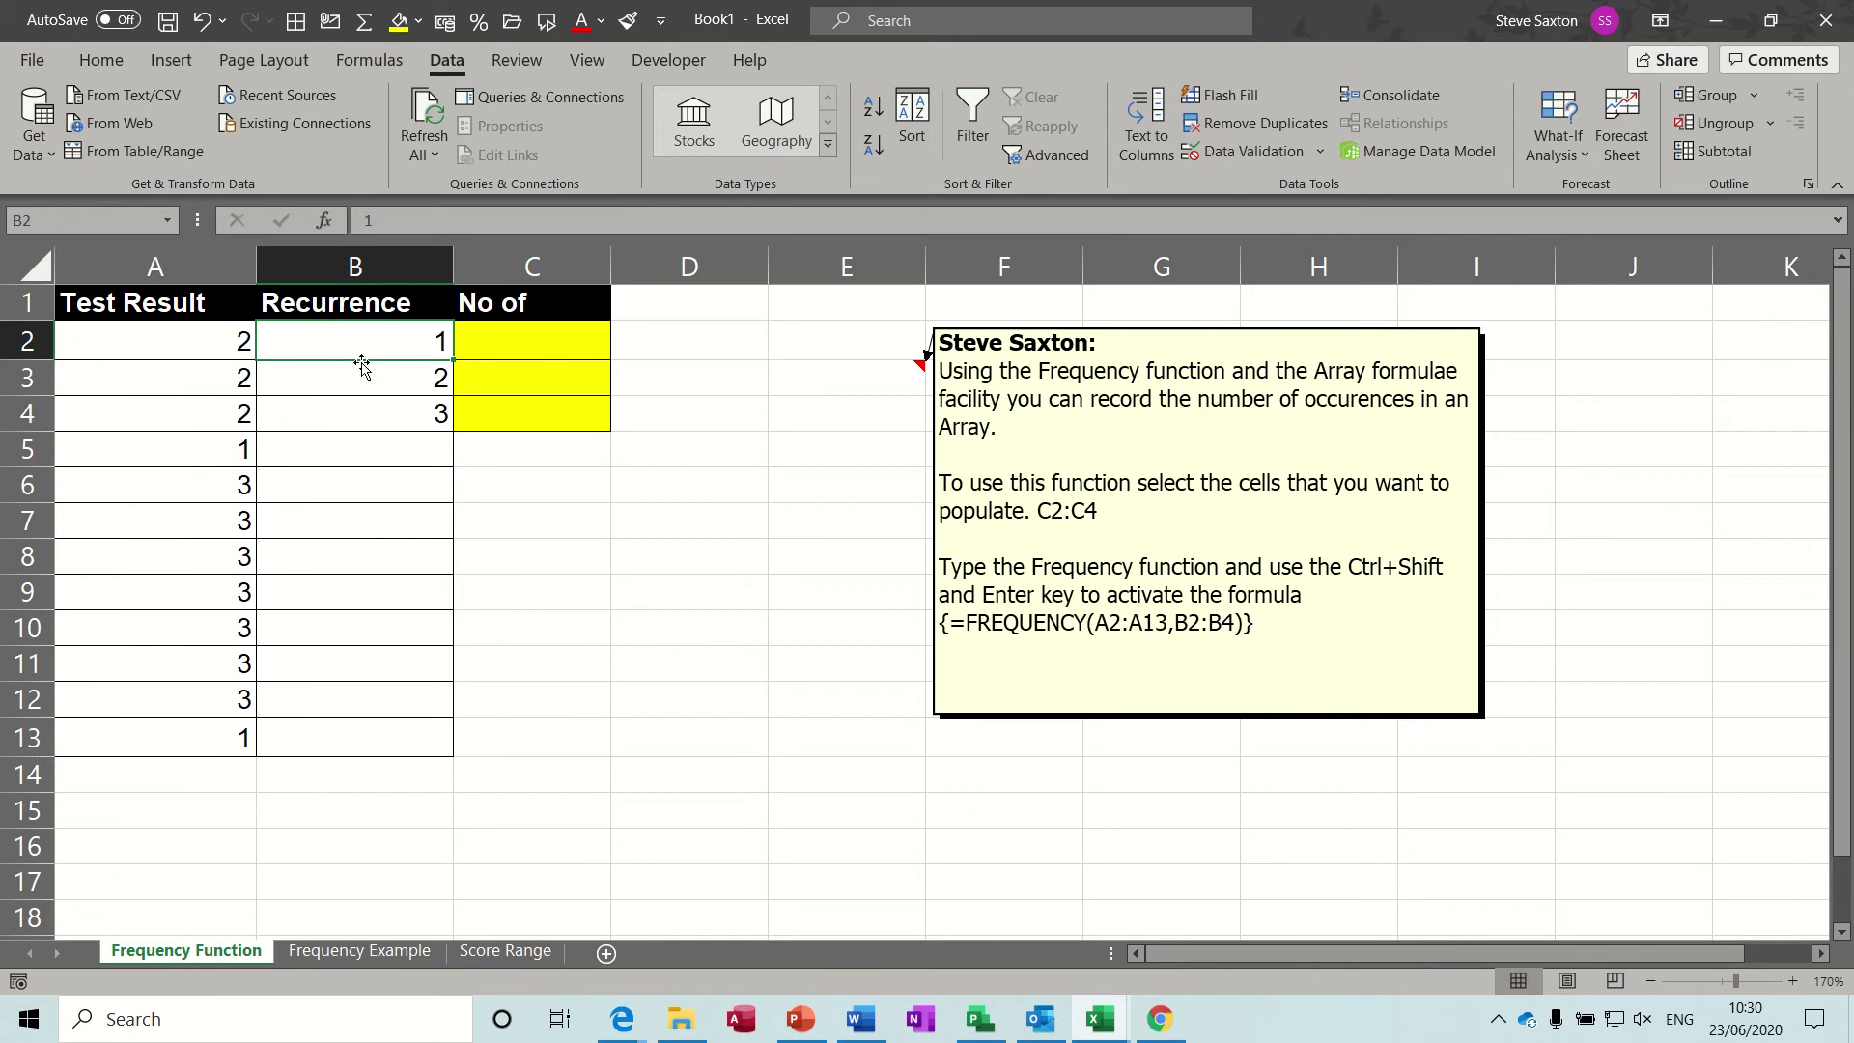
{"action": "left_click", "coordinate": [358, 377]}
{"action": "left_click", "coordinate": [366, 411]}
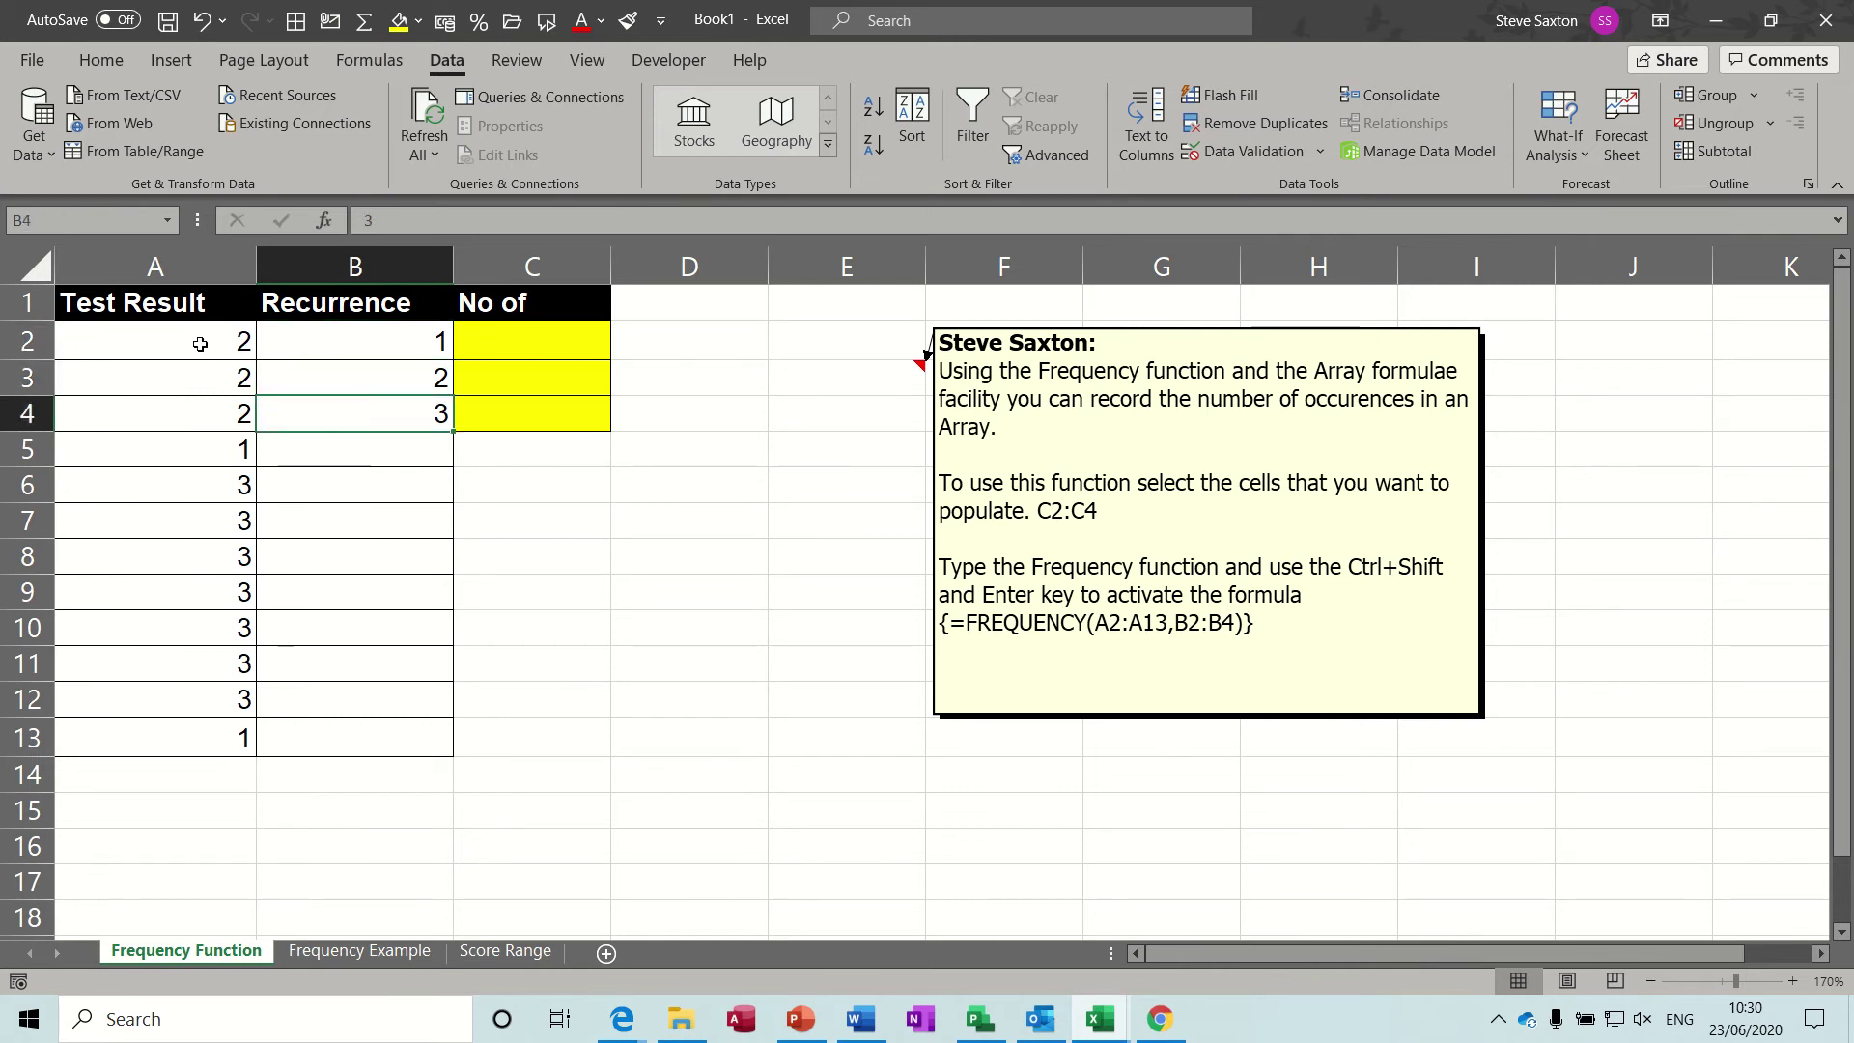
{"action": "left_click", "coordinate": [196, 340]}
{"action": "left_click", "coordinate": [190, 377]}
{"action": "left_click", "coordinate": [176, 466]}
{"action": "left_click", "coordinate": [171, 531]}
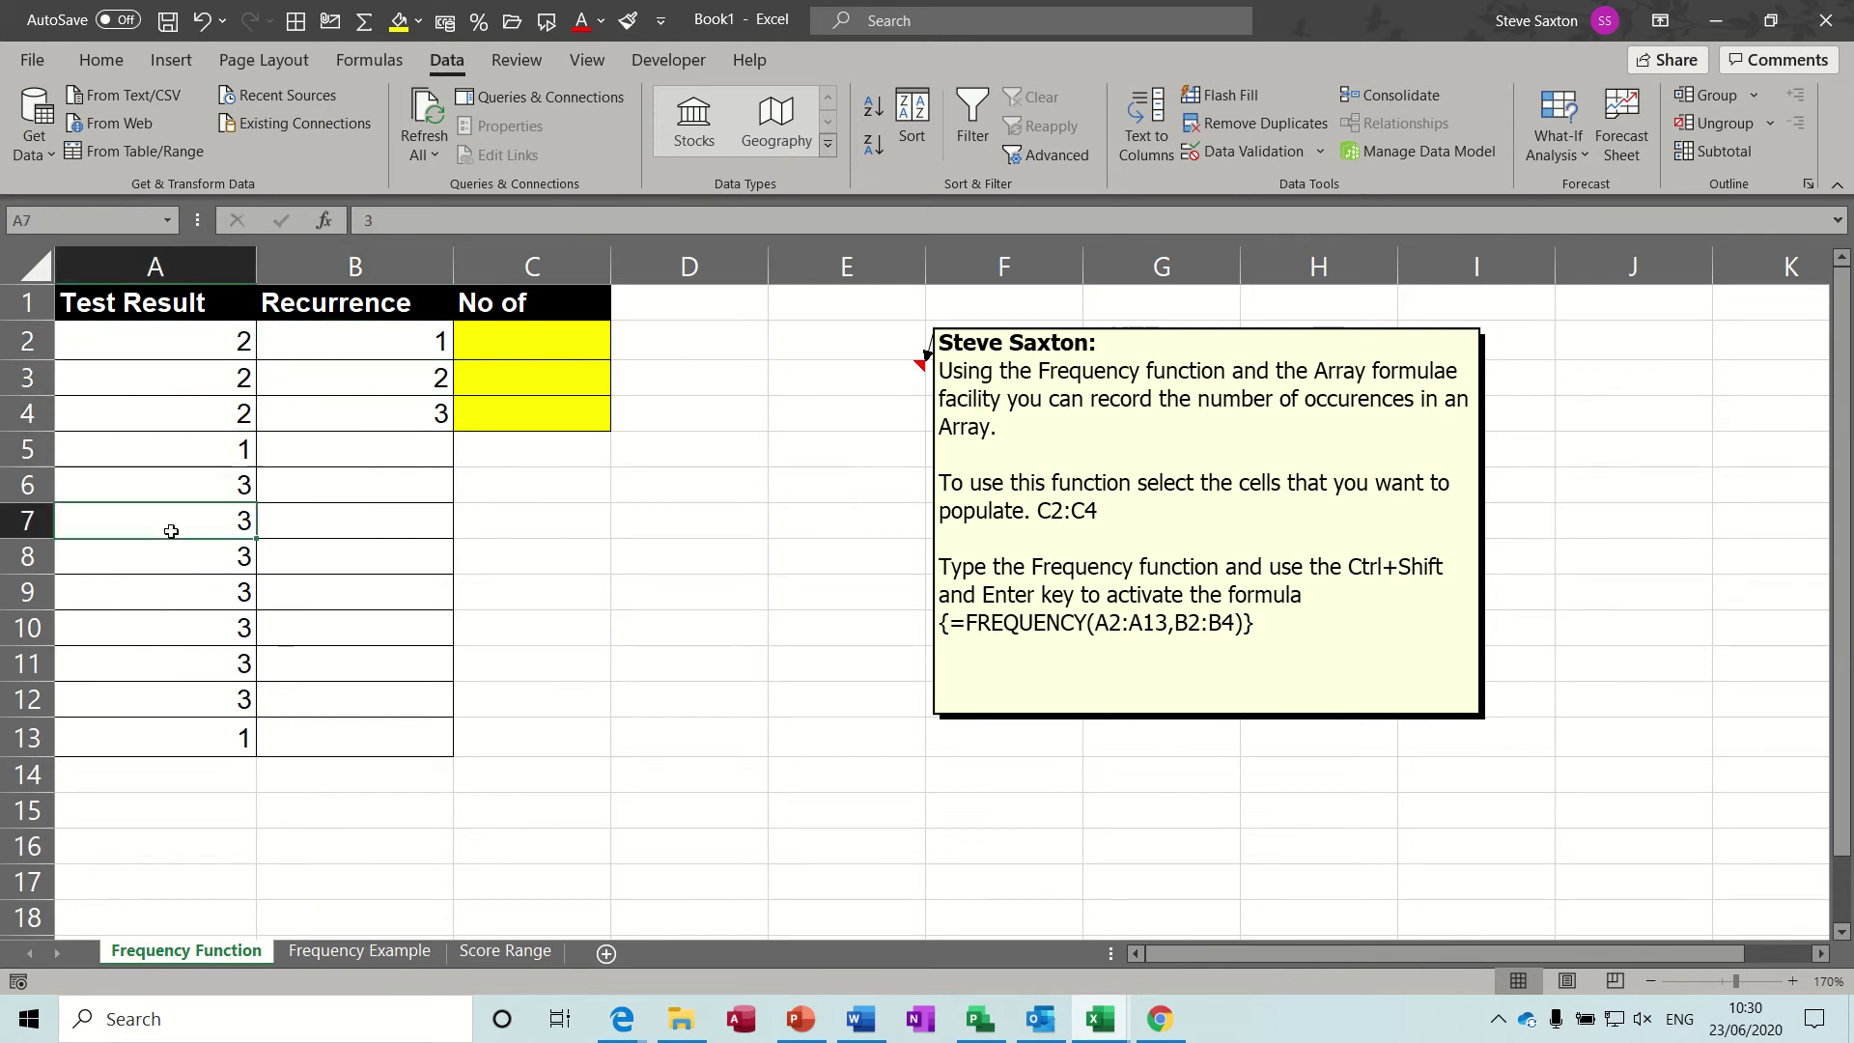
{"action": "left_click", "coordinate": [164, 636]}
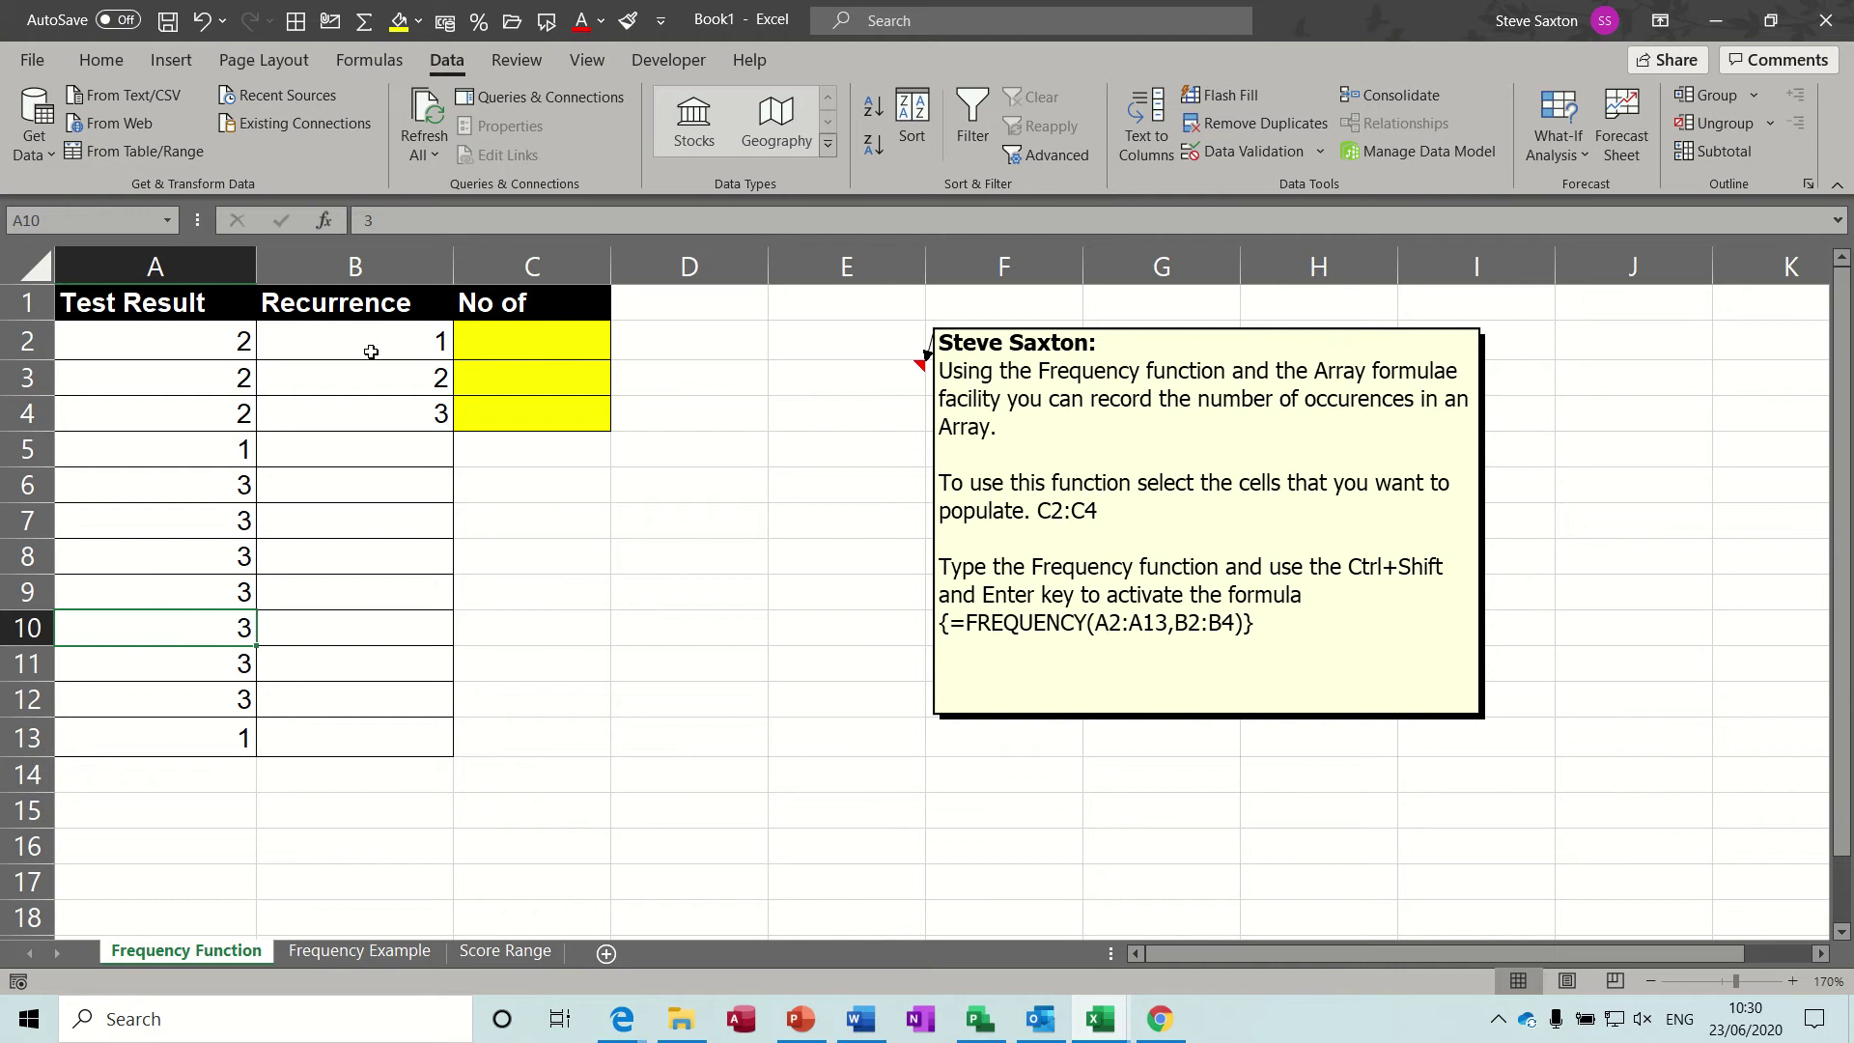
{"action": "left_click", "coordinate": [400, 341]}
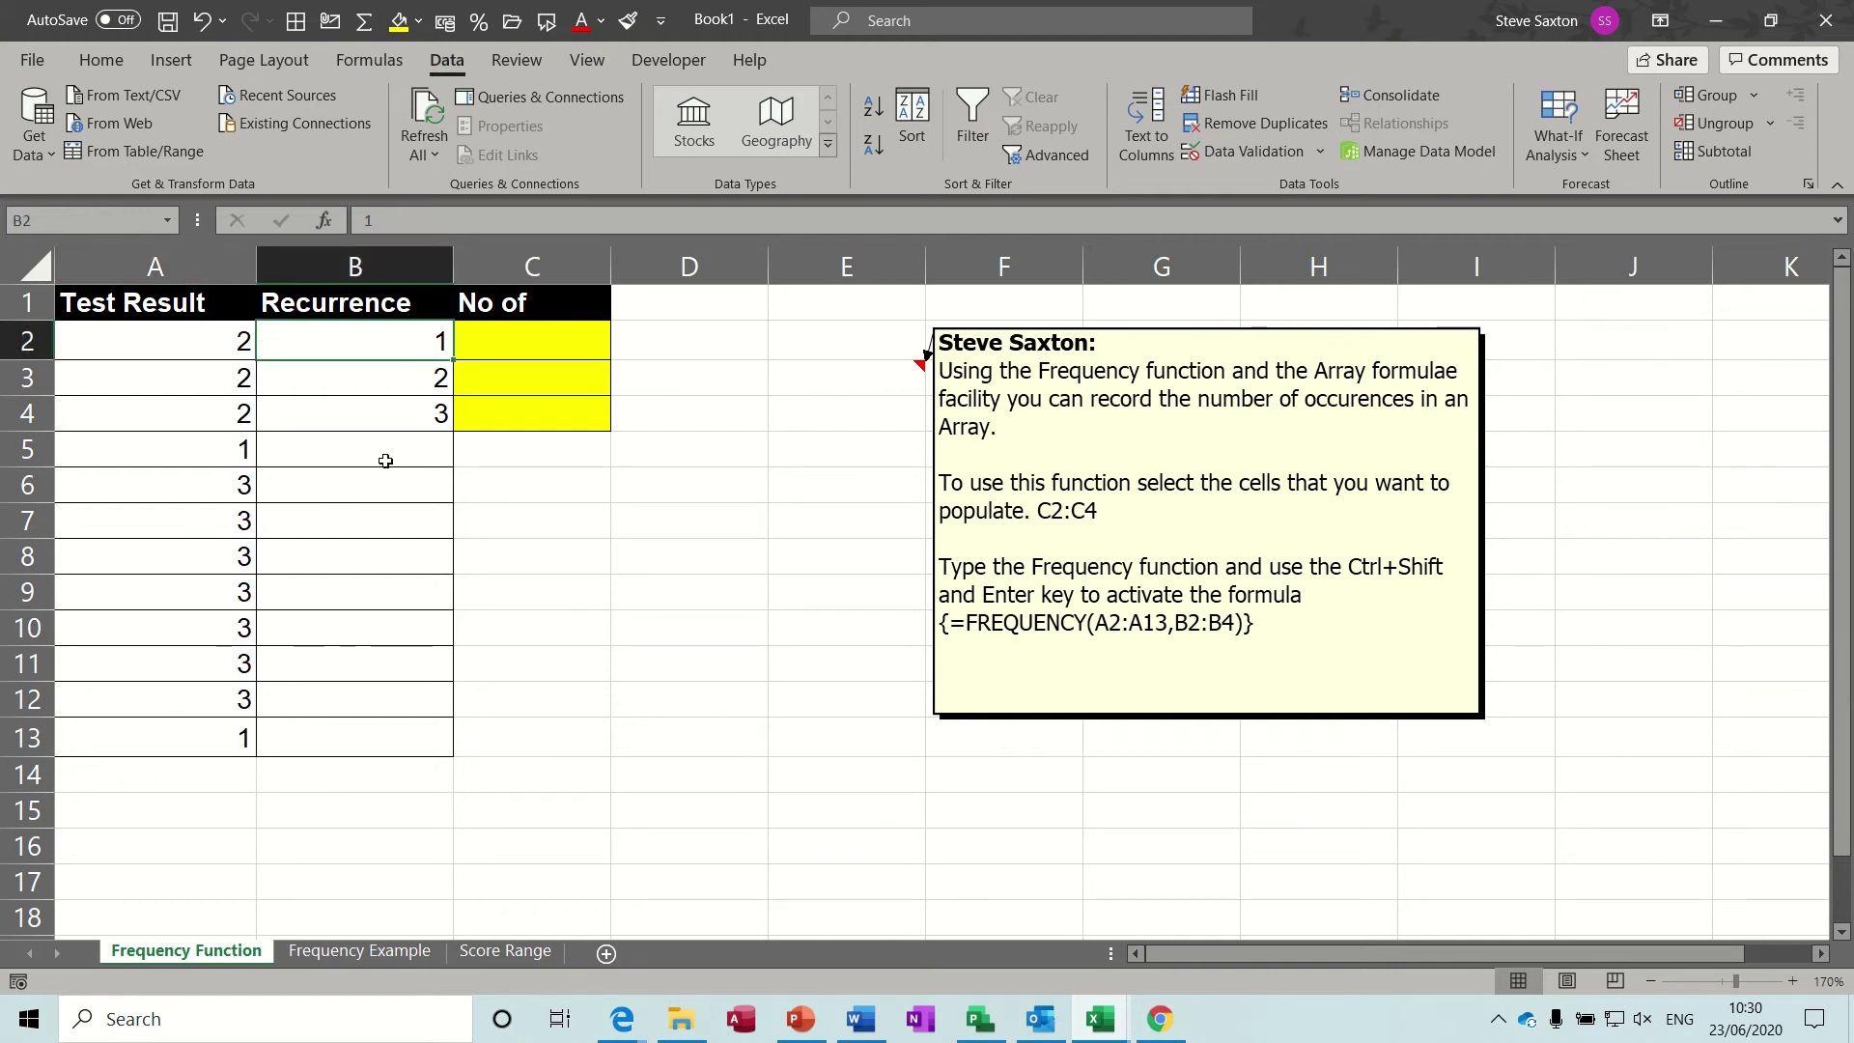
{"action": "left_click", "coordinate": [398, 377]}
{"action": "left_click", "coordinate": [383, 417]}
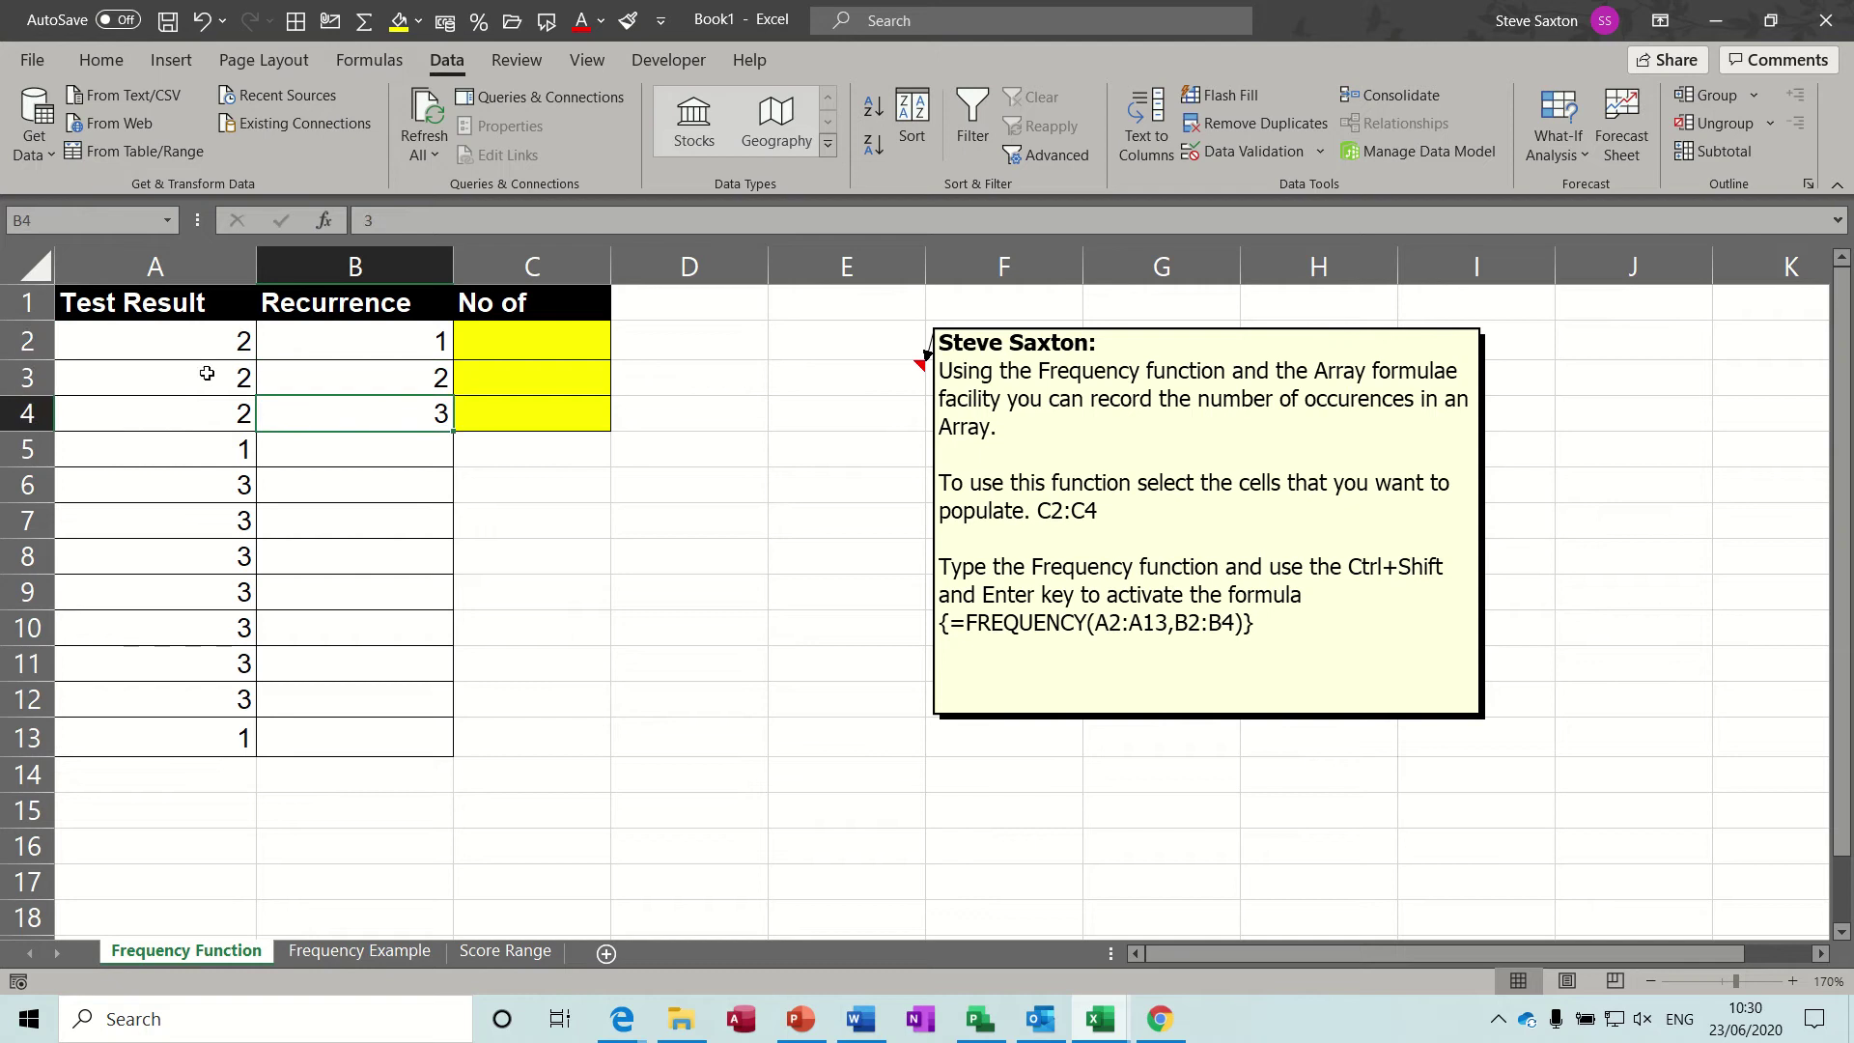
{"action": "left_click_drag", "start_coordinate": [184, 377], "coordinate": [165, 726]}
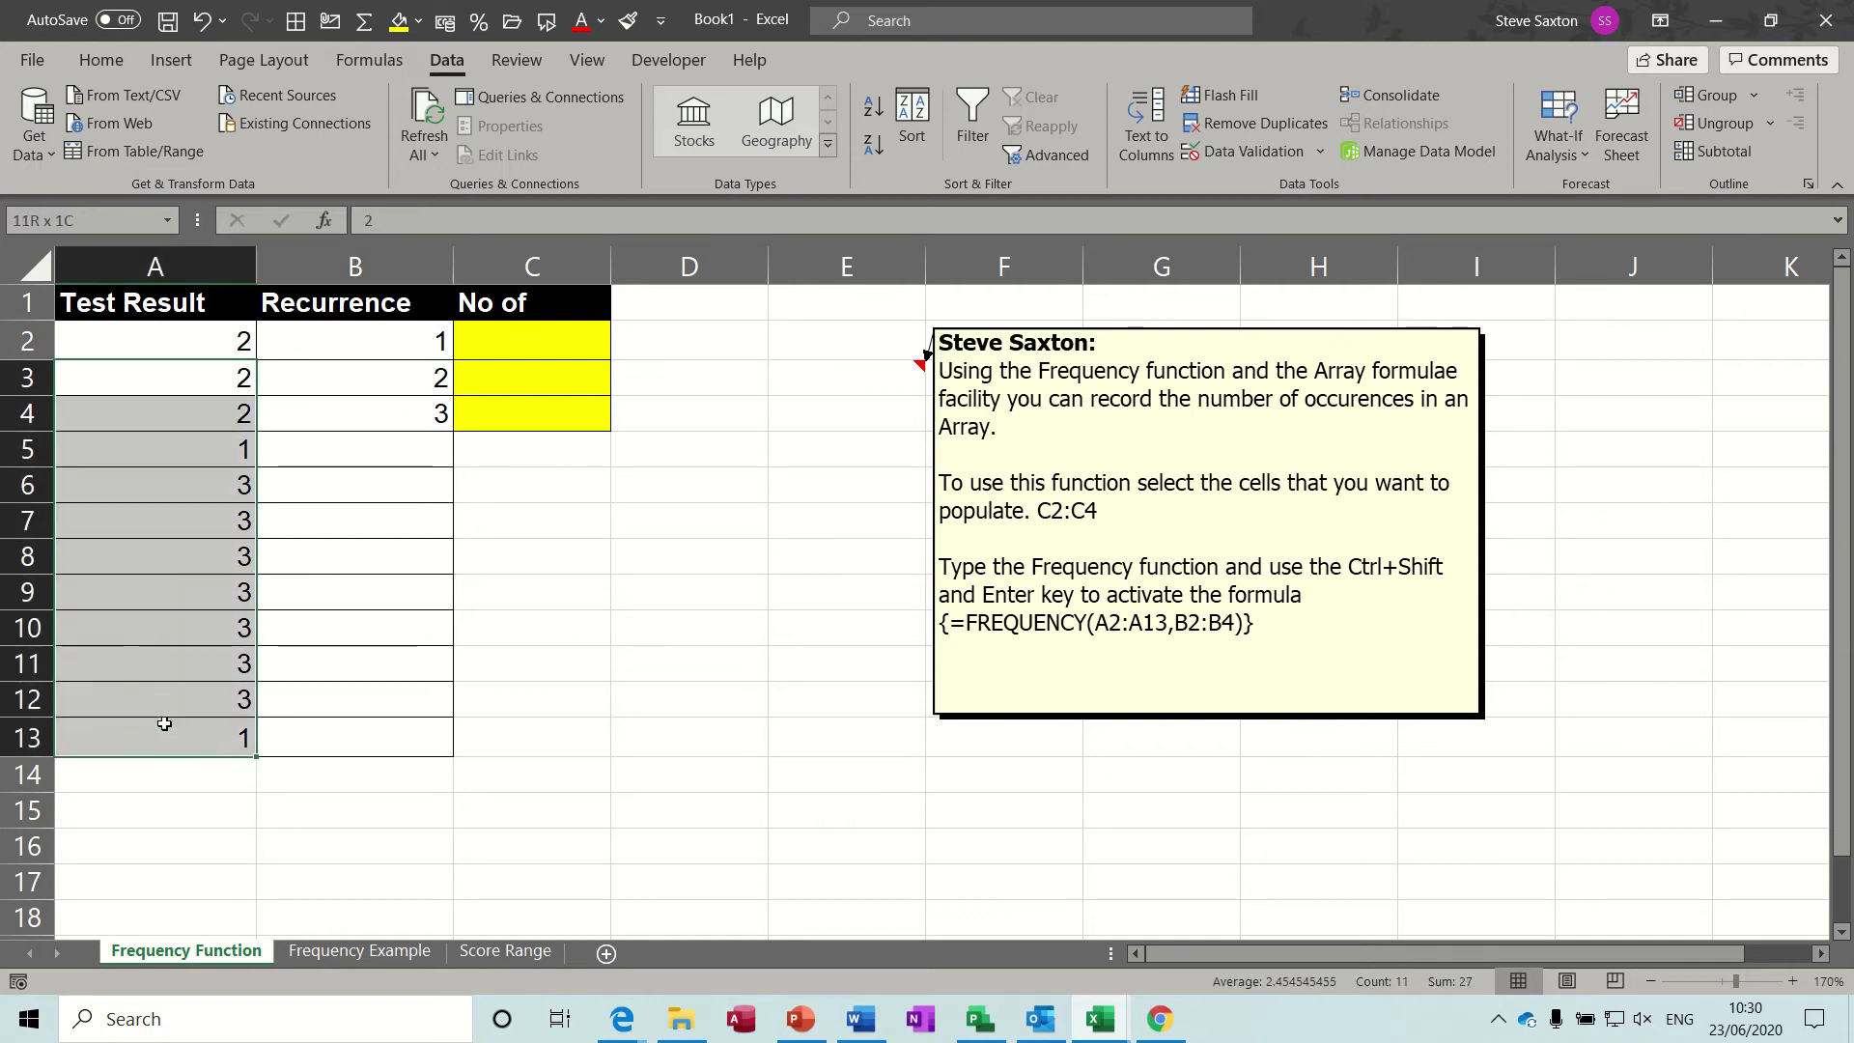
{"action": "left_click", "coordinate": [356, 352]}
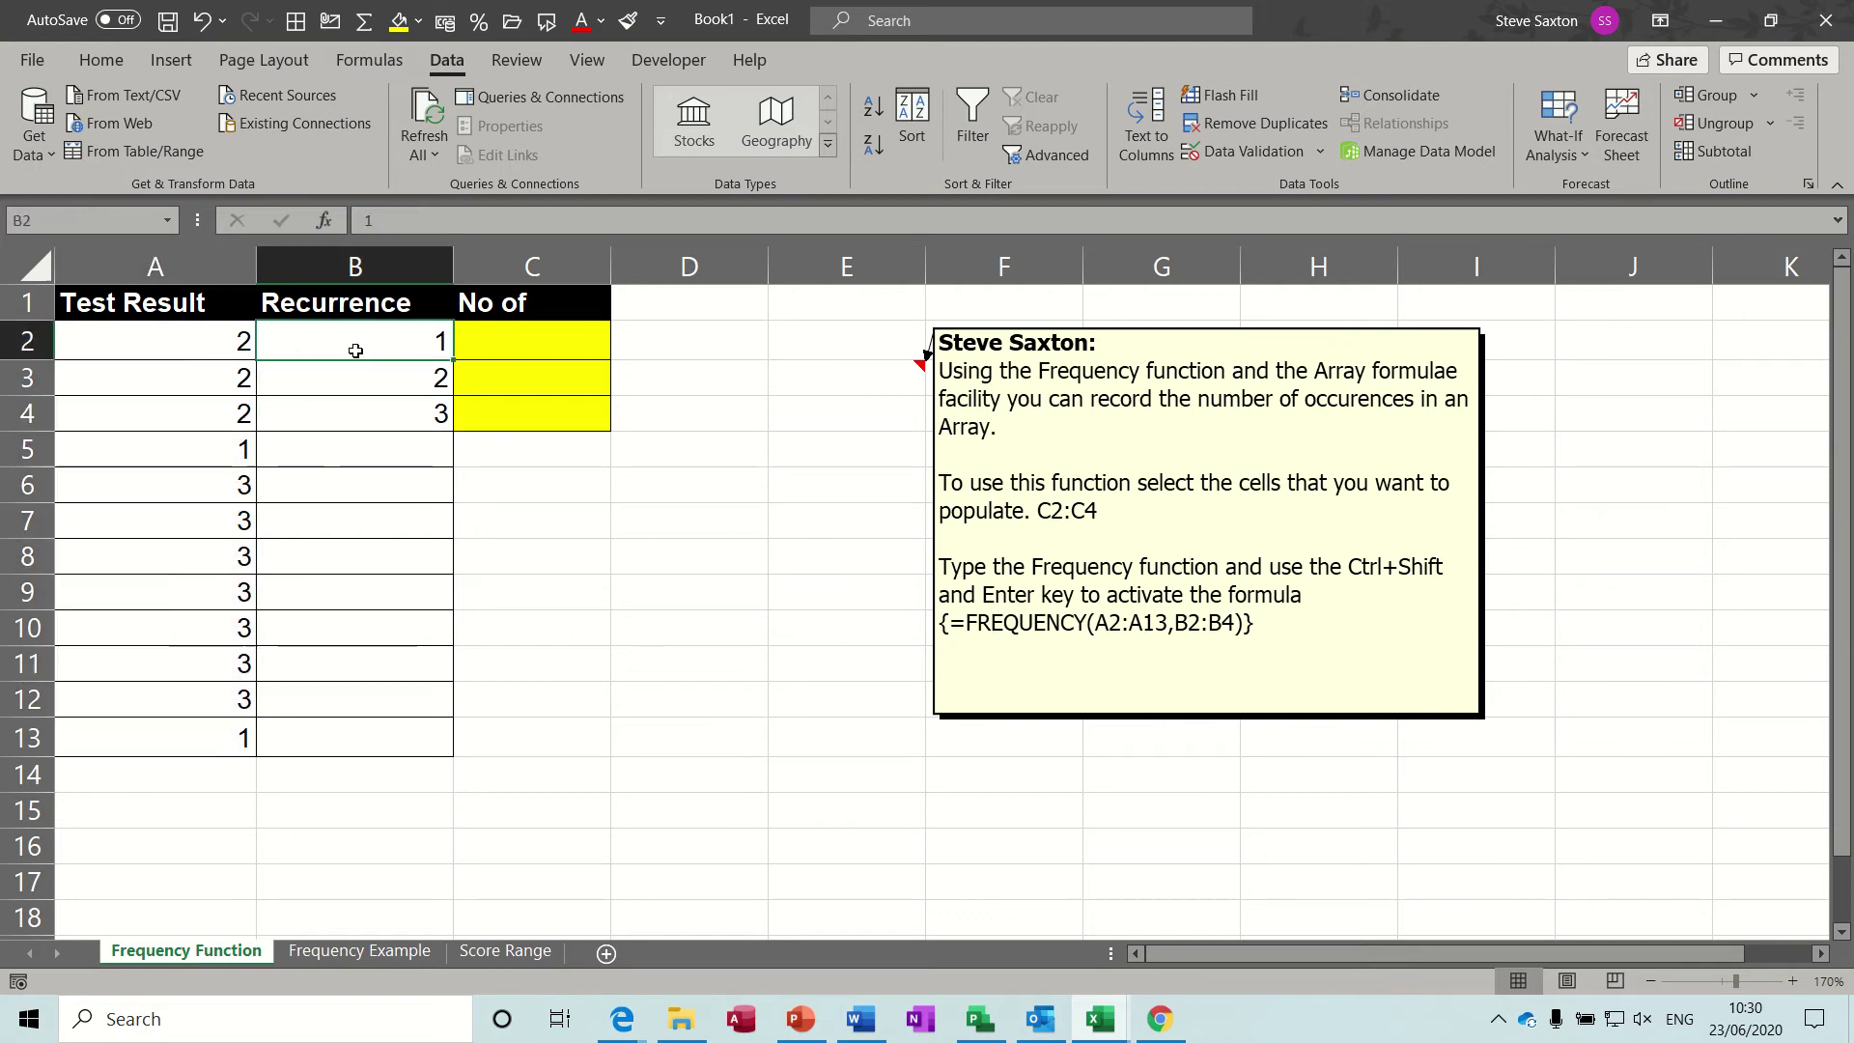
{"action": "left_click", "coordinate": [355, 403]}
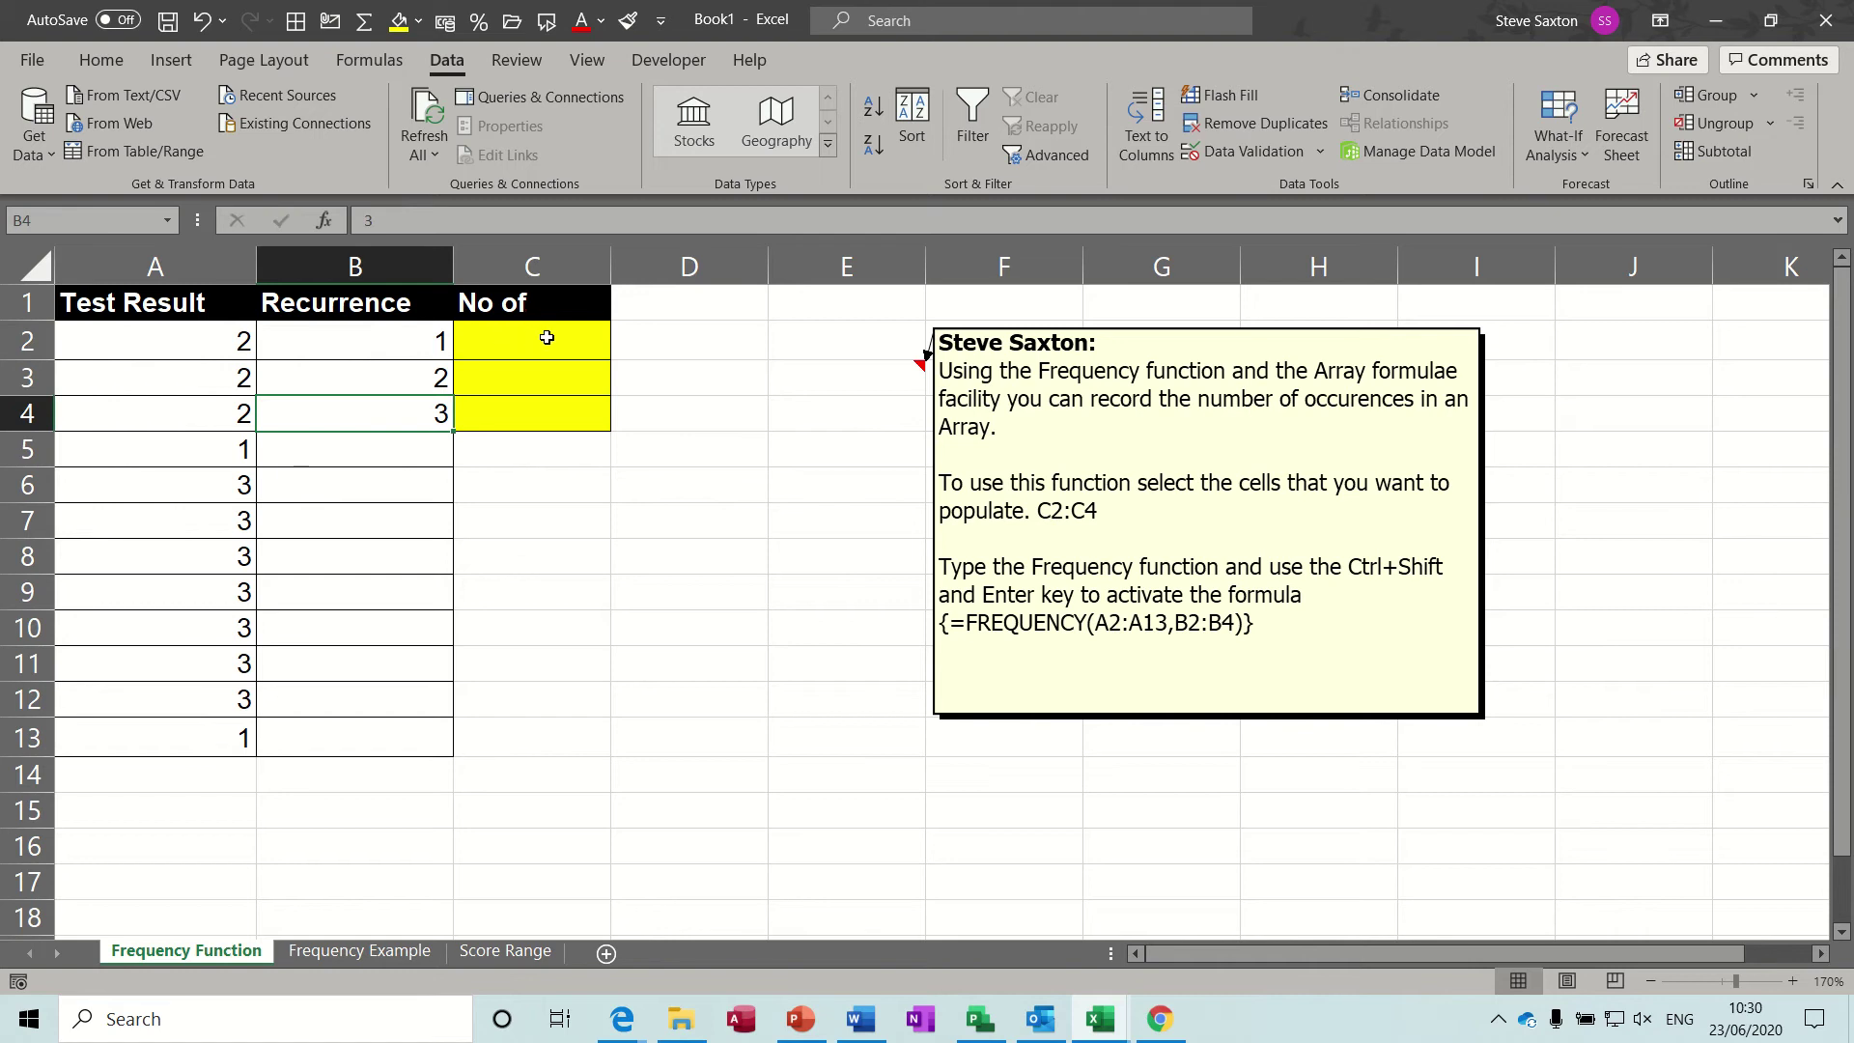
Enter the array formula =FREQUENCY(A2:A13,B2:B4) across the yellow cells C2:C4.
{"action": "left_click_drag", "start_coordinate": [520, 341], "coordinate": [530, 419]}
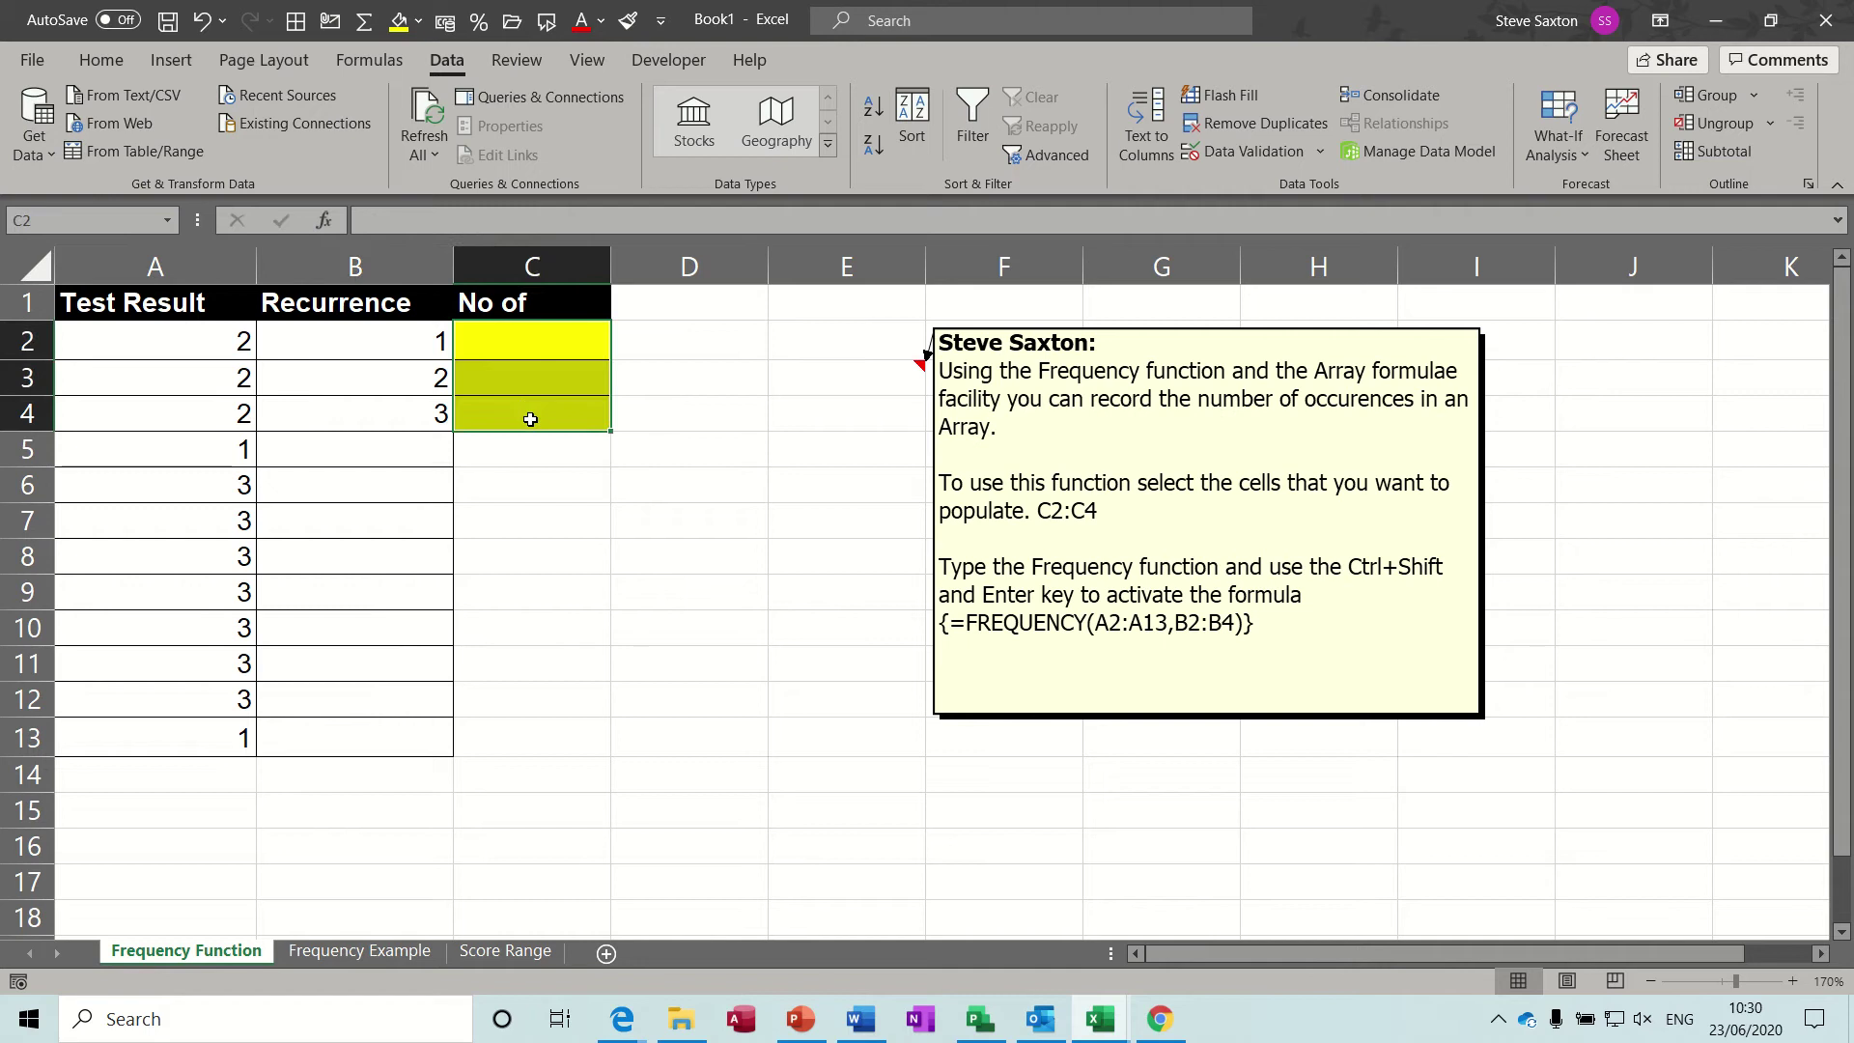
{"action": "type", "text": "="}
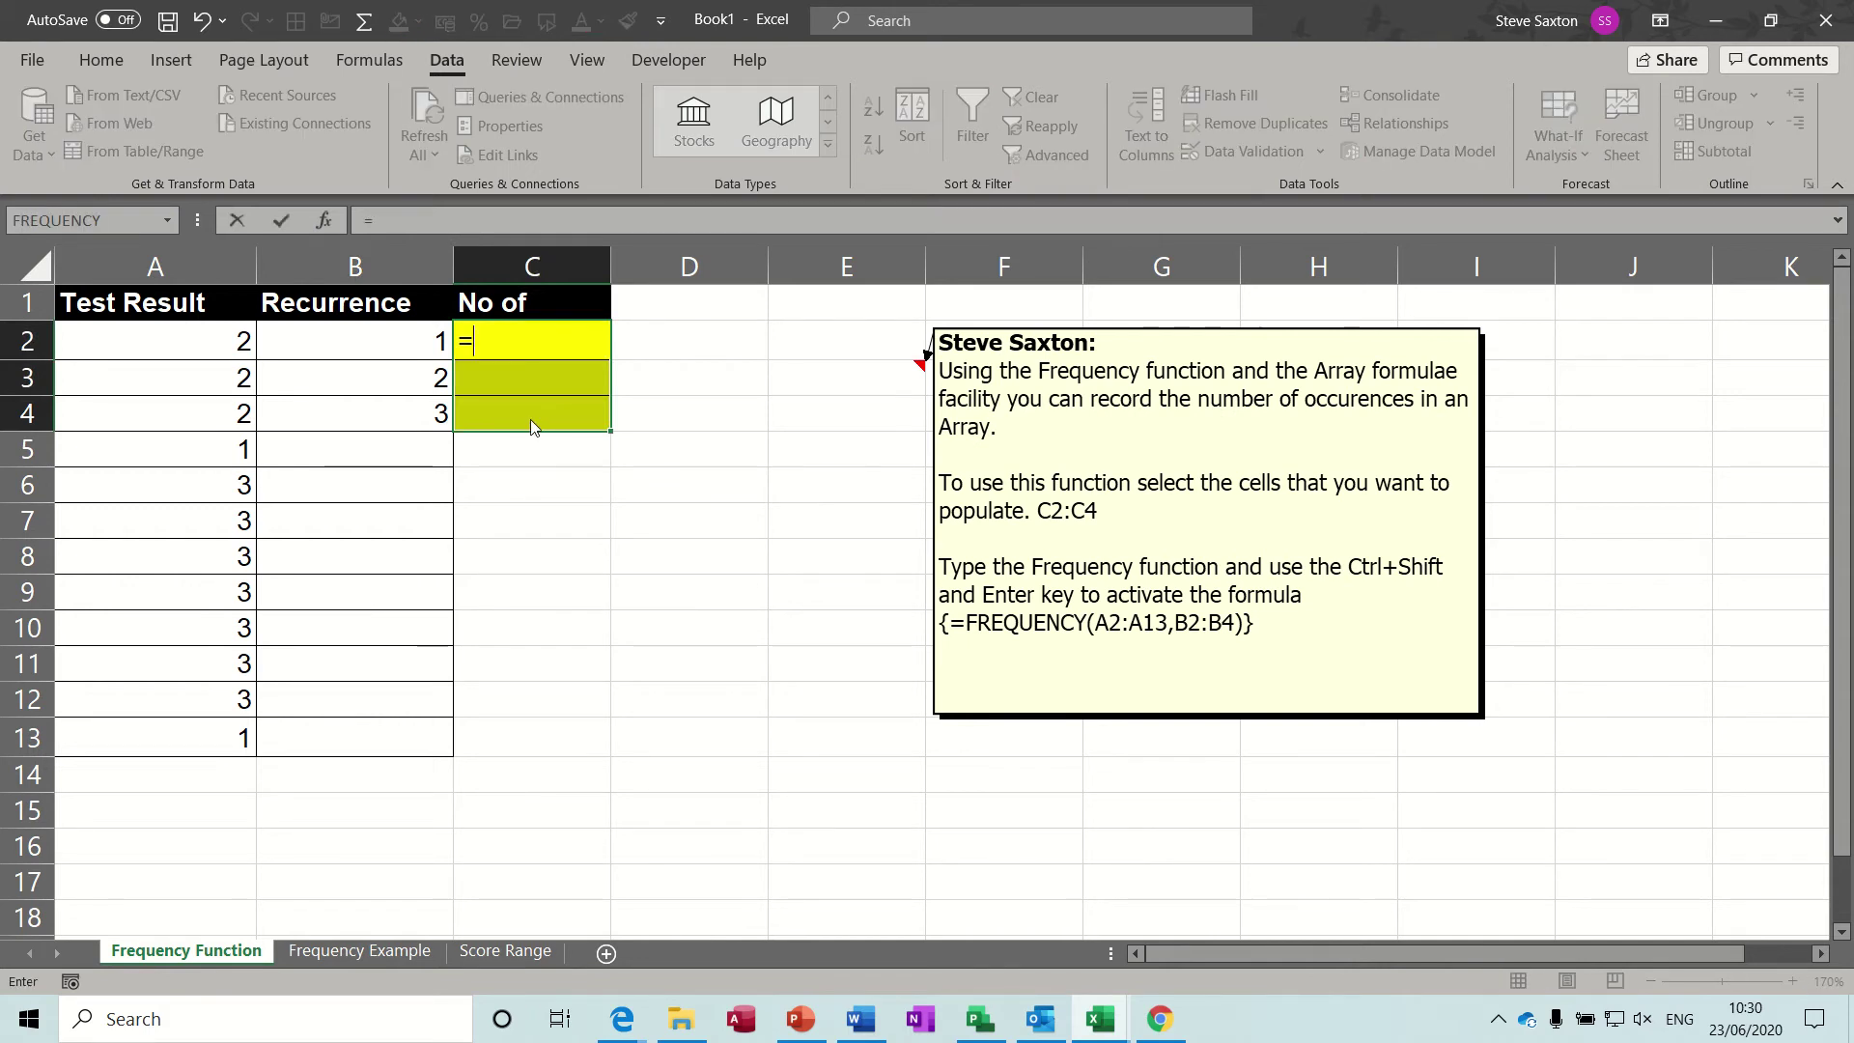
{"action": "type", "text": "frequenc"}
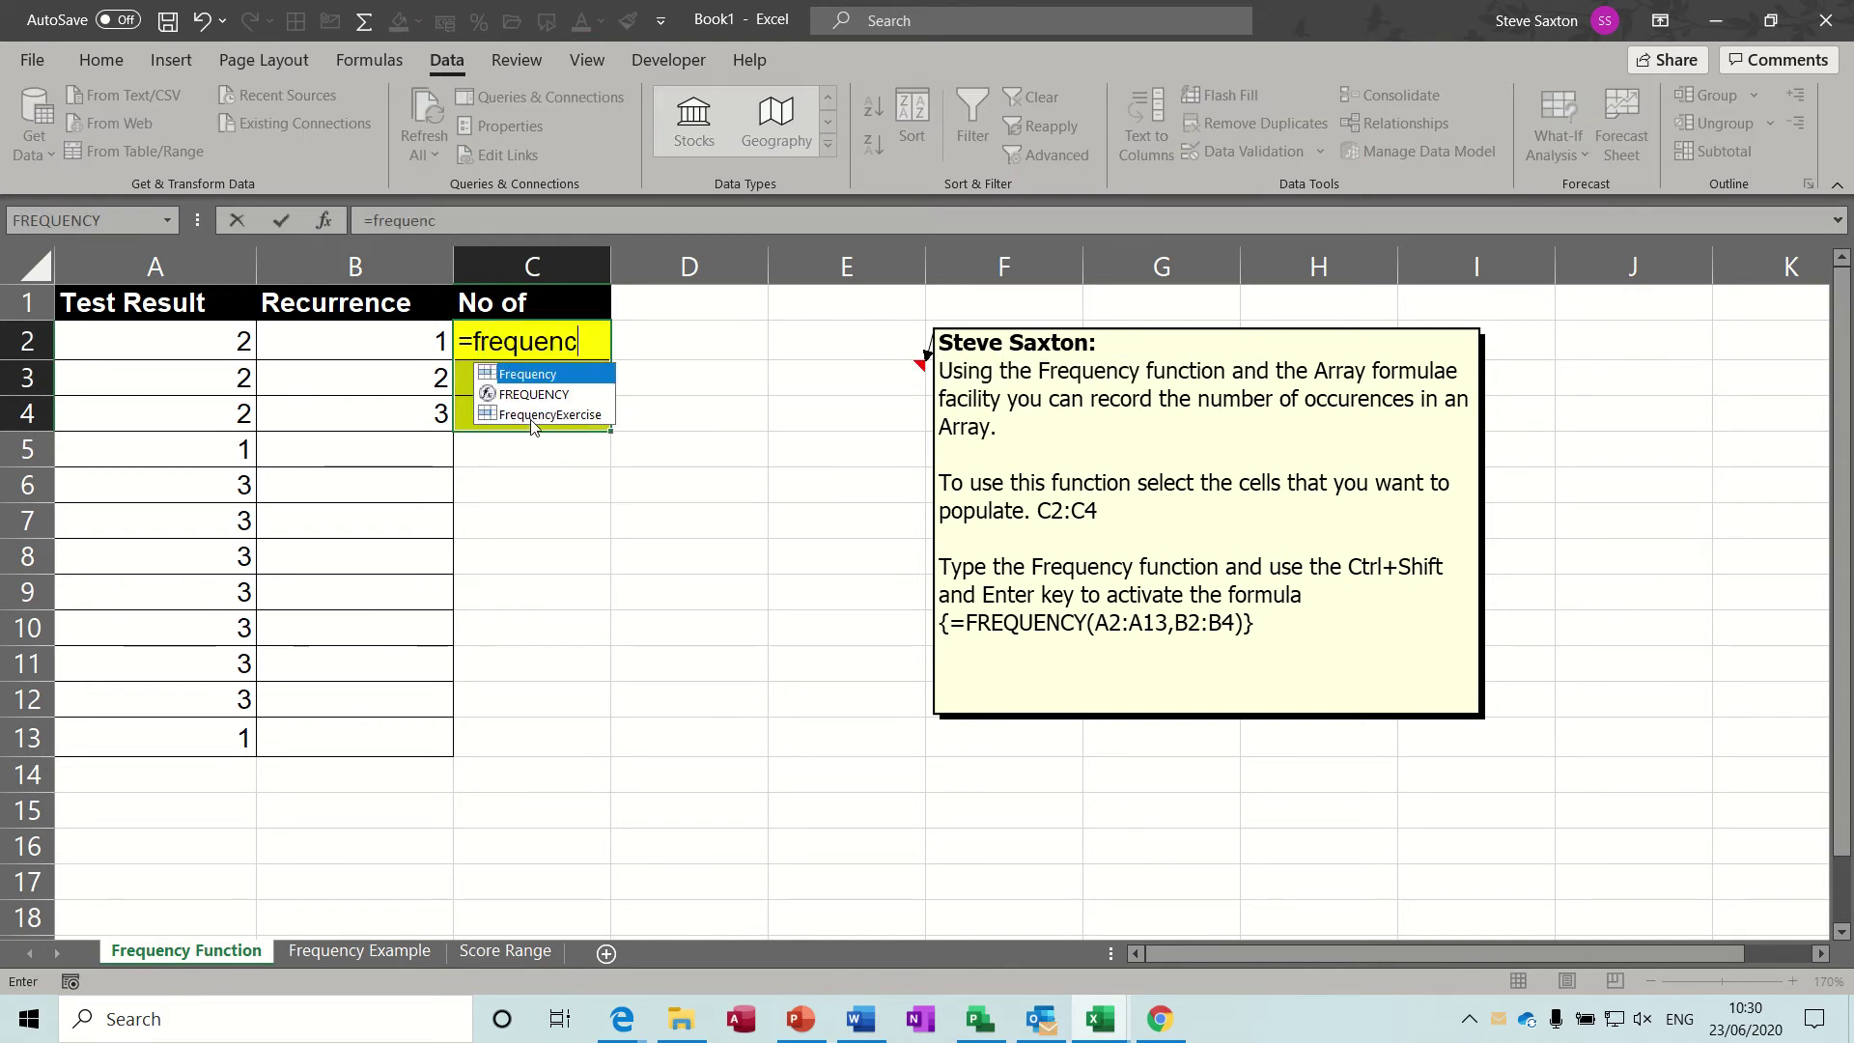
{"action": "type", "text": "y("}
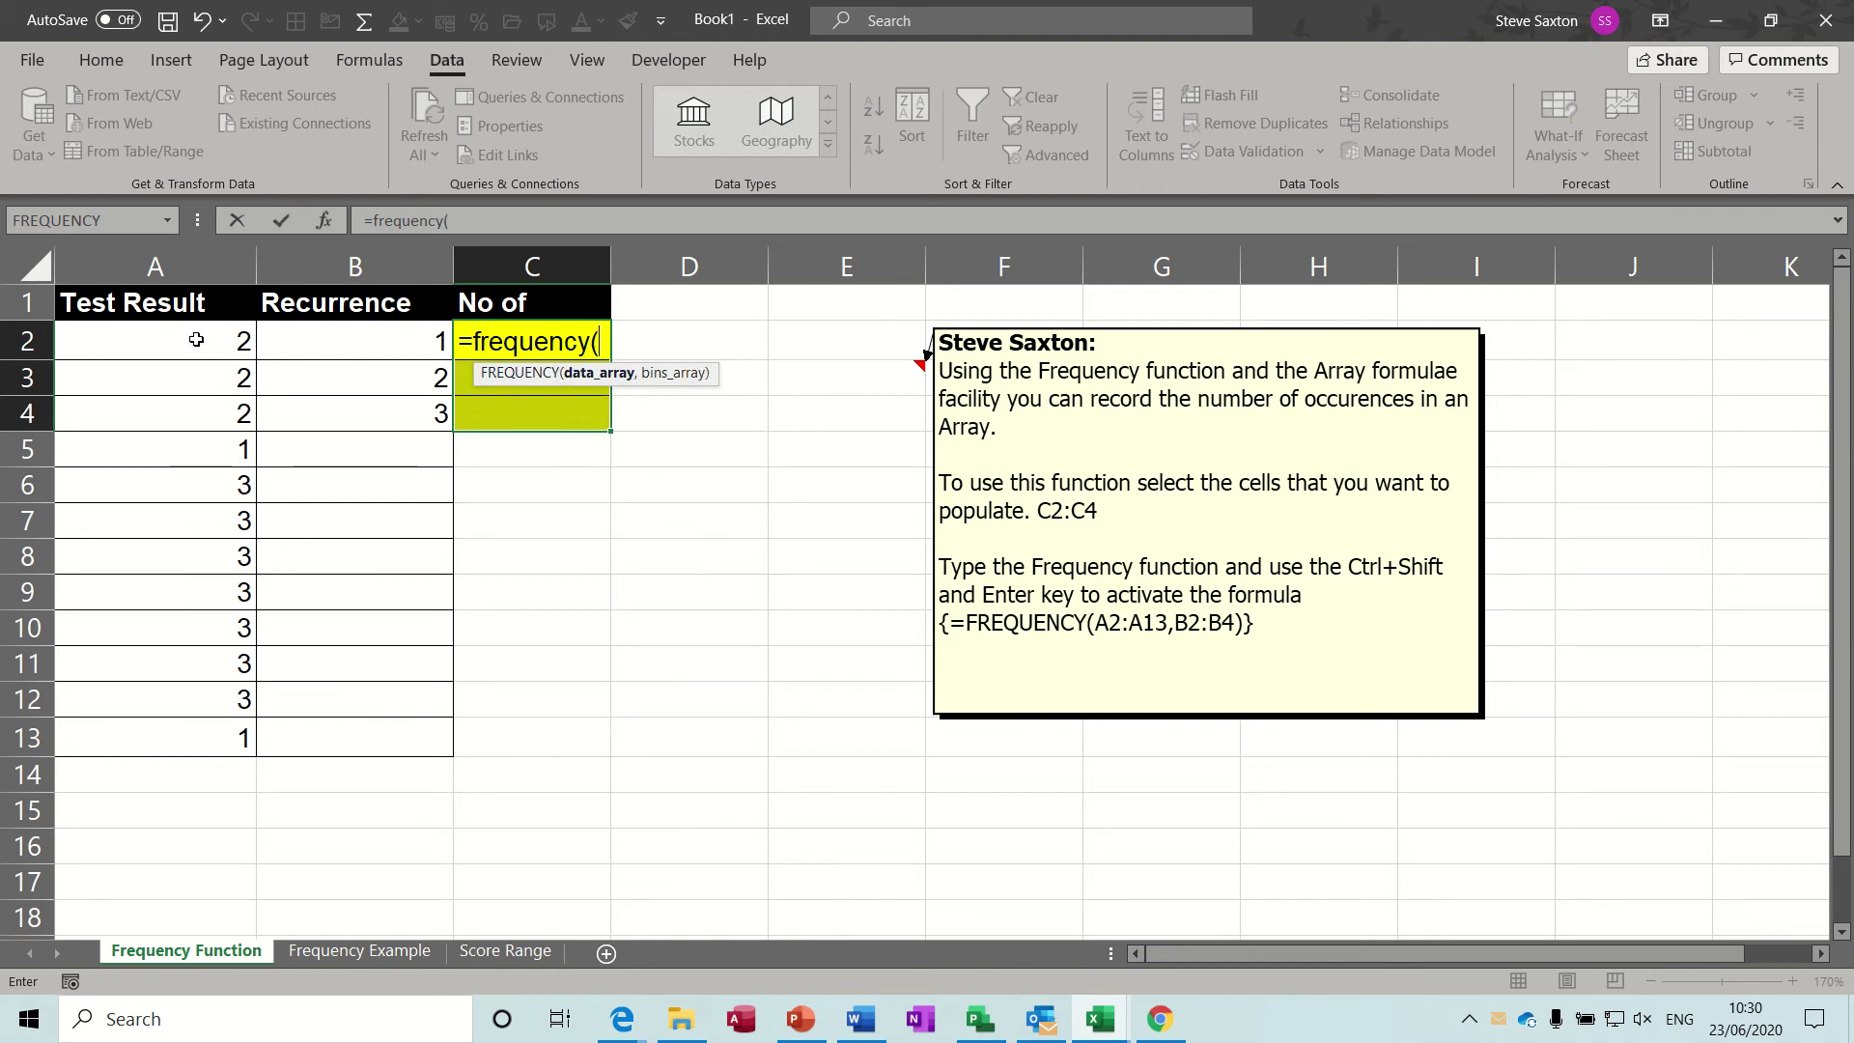
{"action": "left_click_drag", "start_coordinate": [196, 339], "coordinate": [171, 728]}
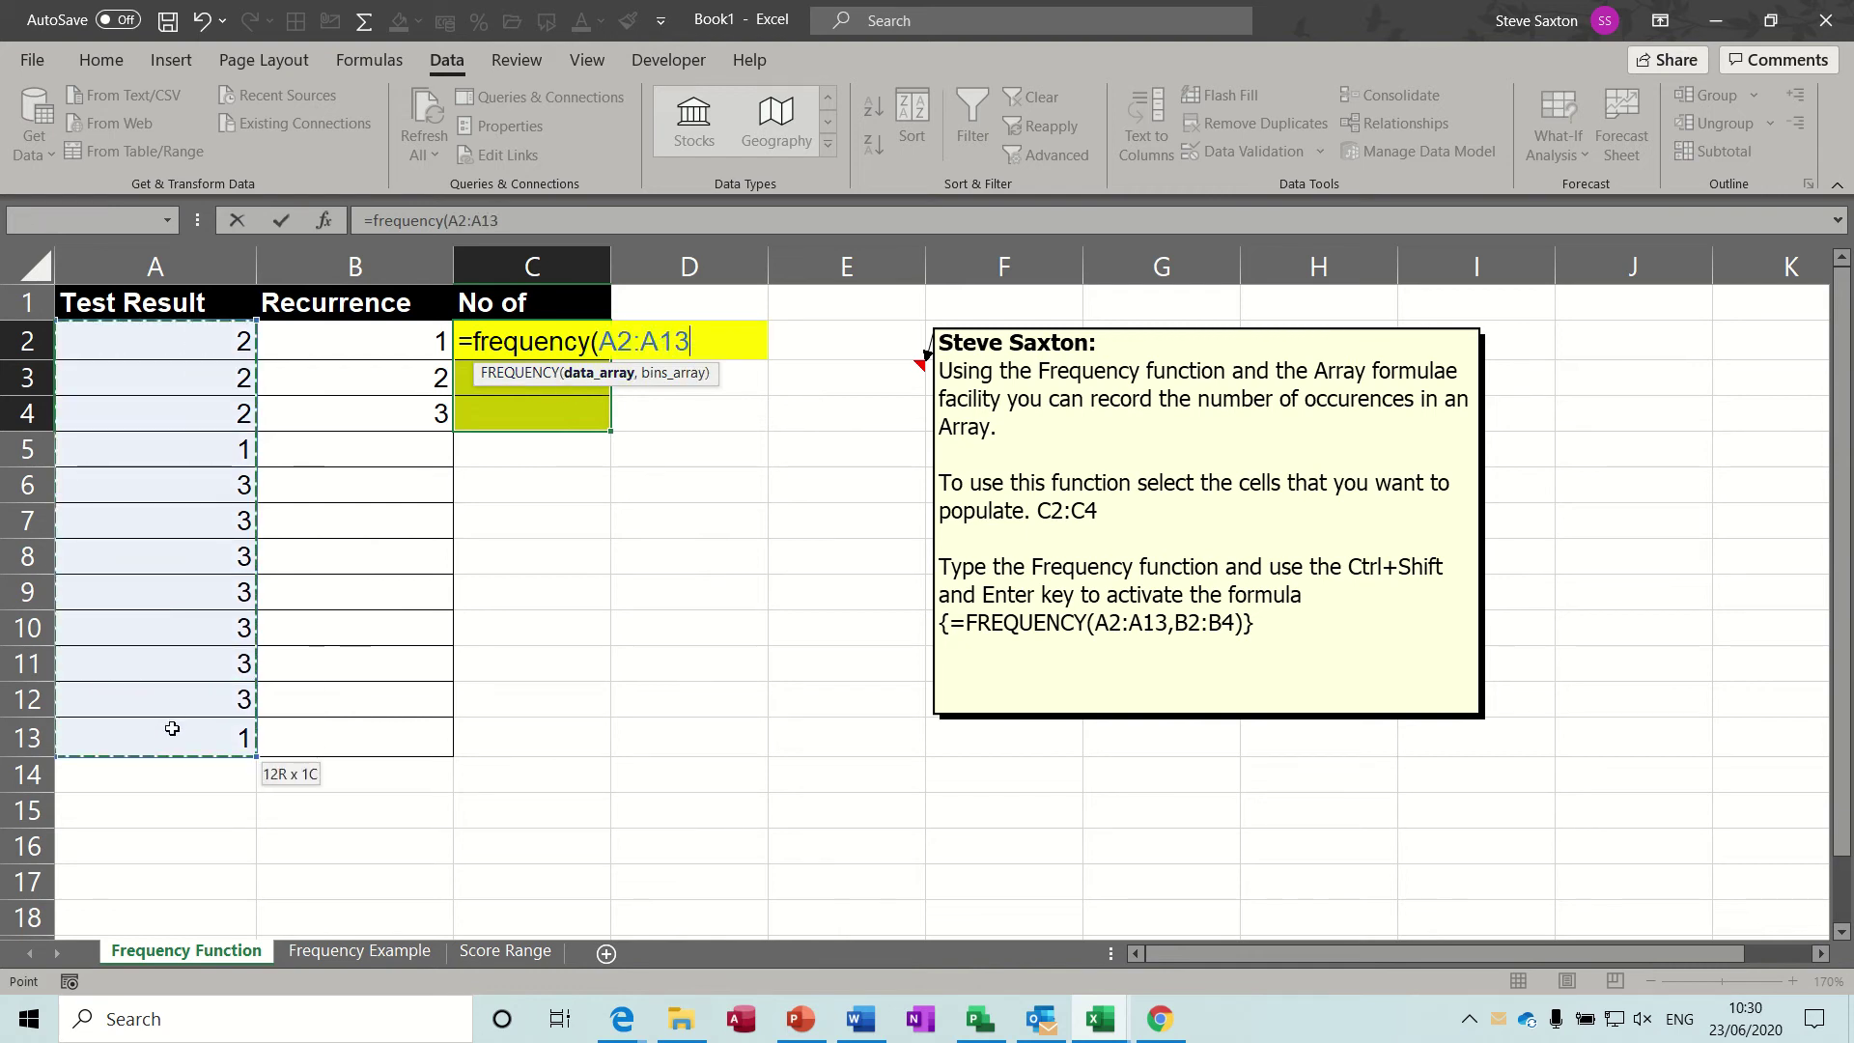
{"action": "type", "text": ","}
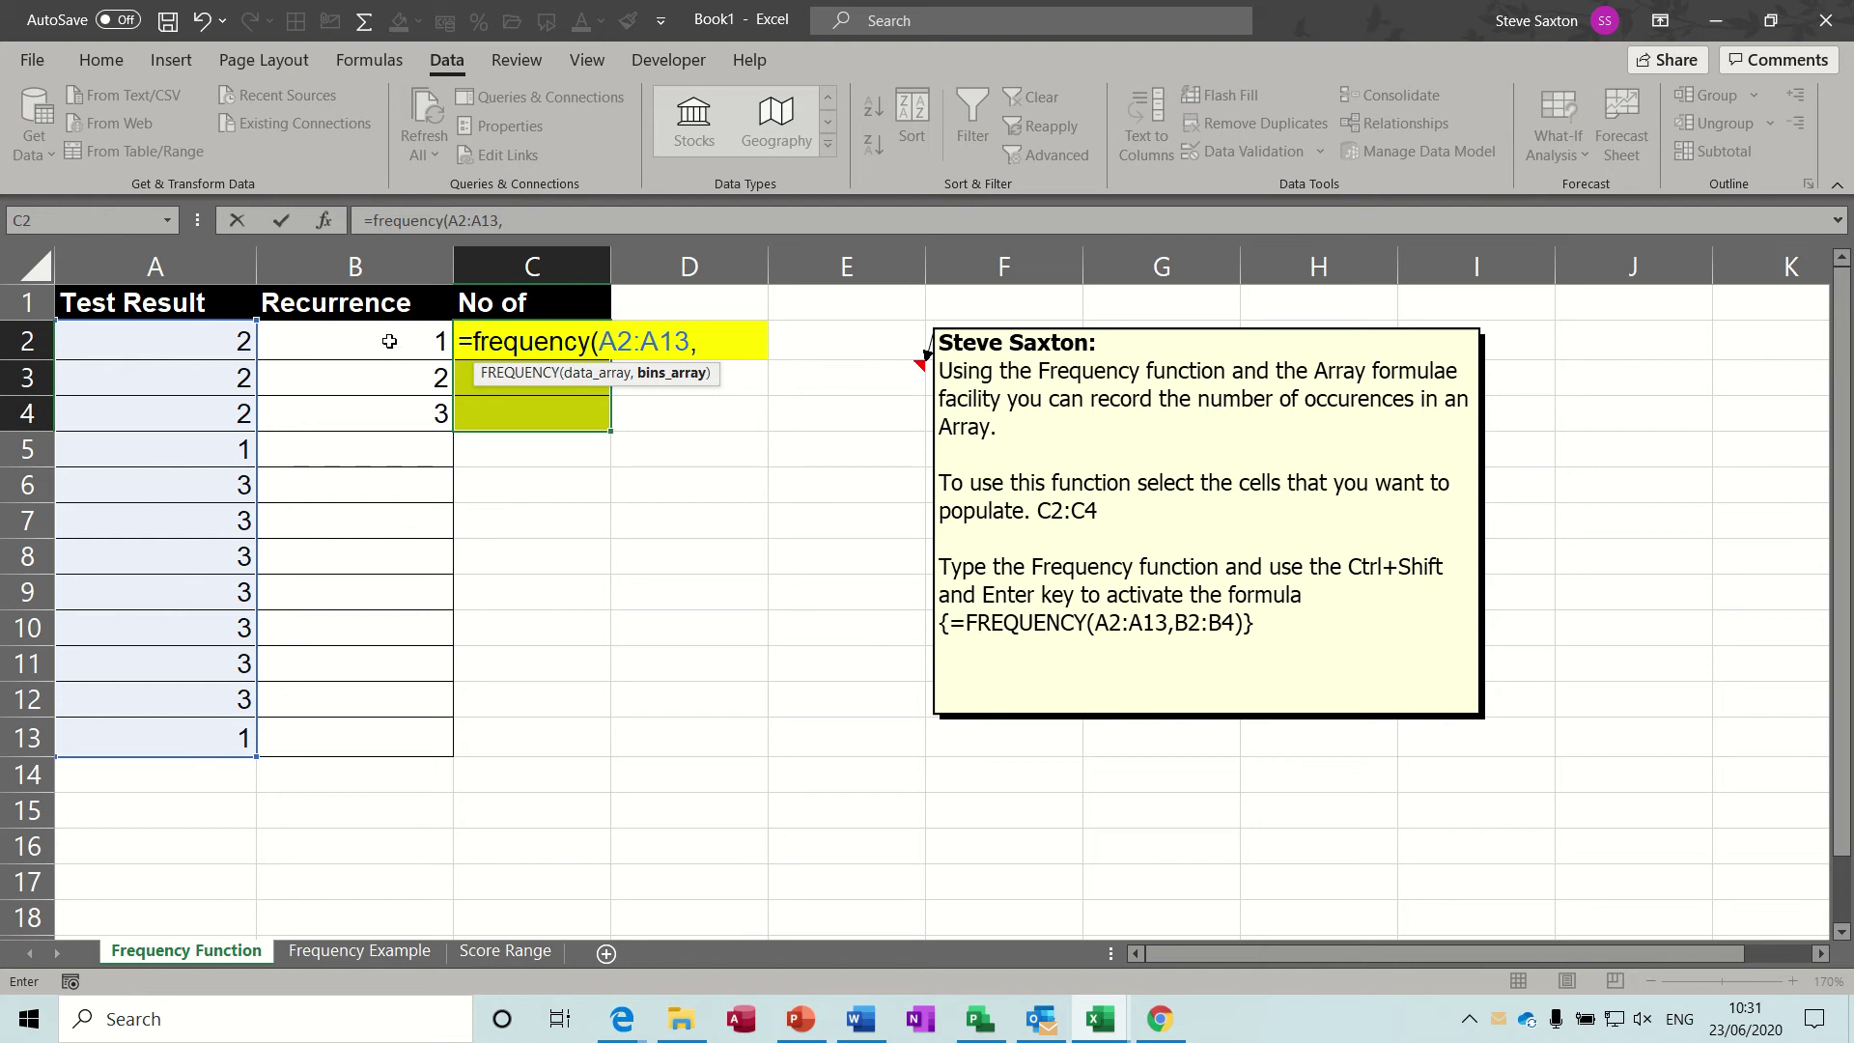
{"action": "left_click_drag", "start_coordinate": [389, 342], "coordinate": [390, 418]}
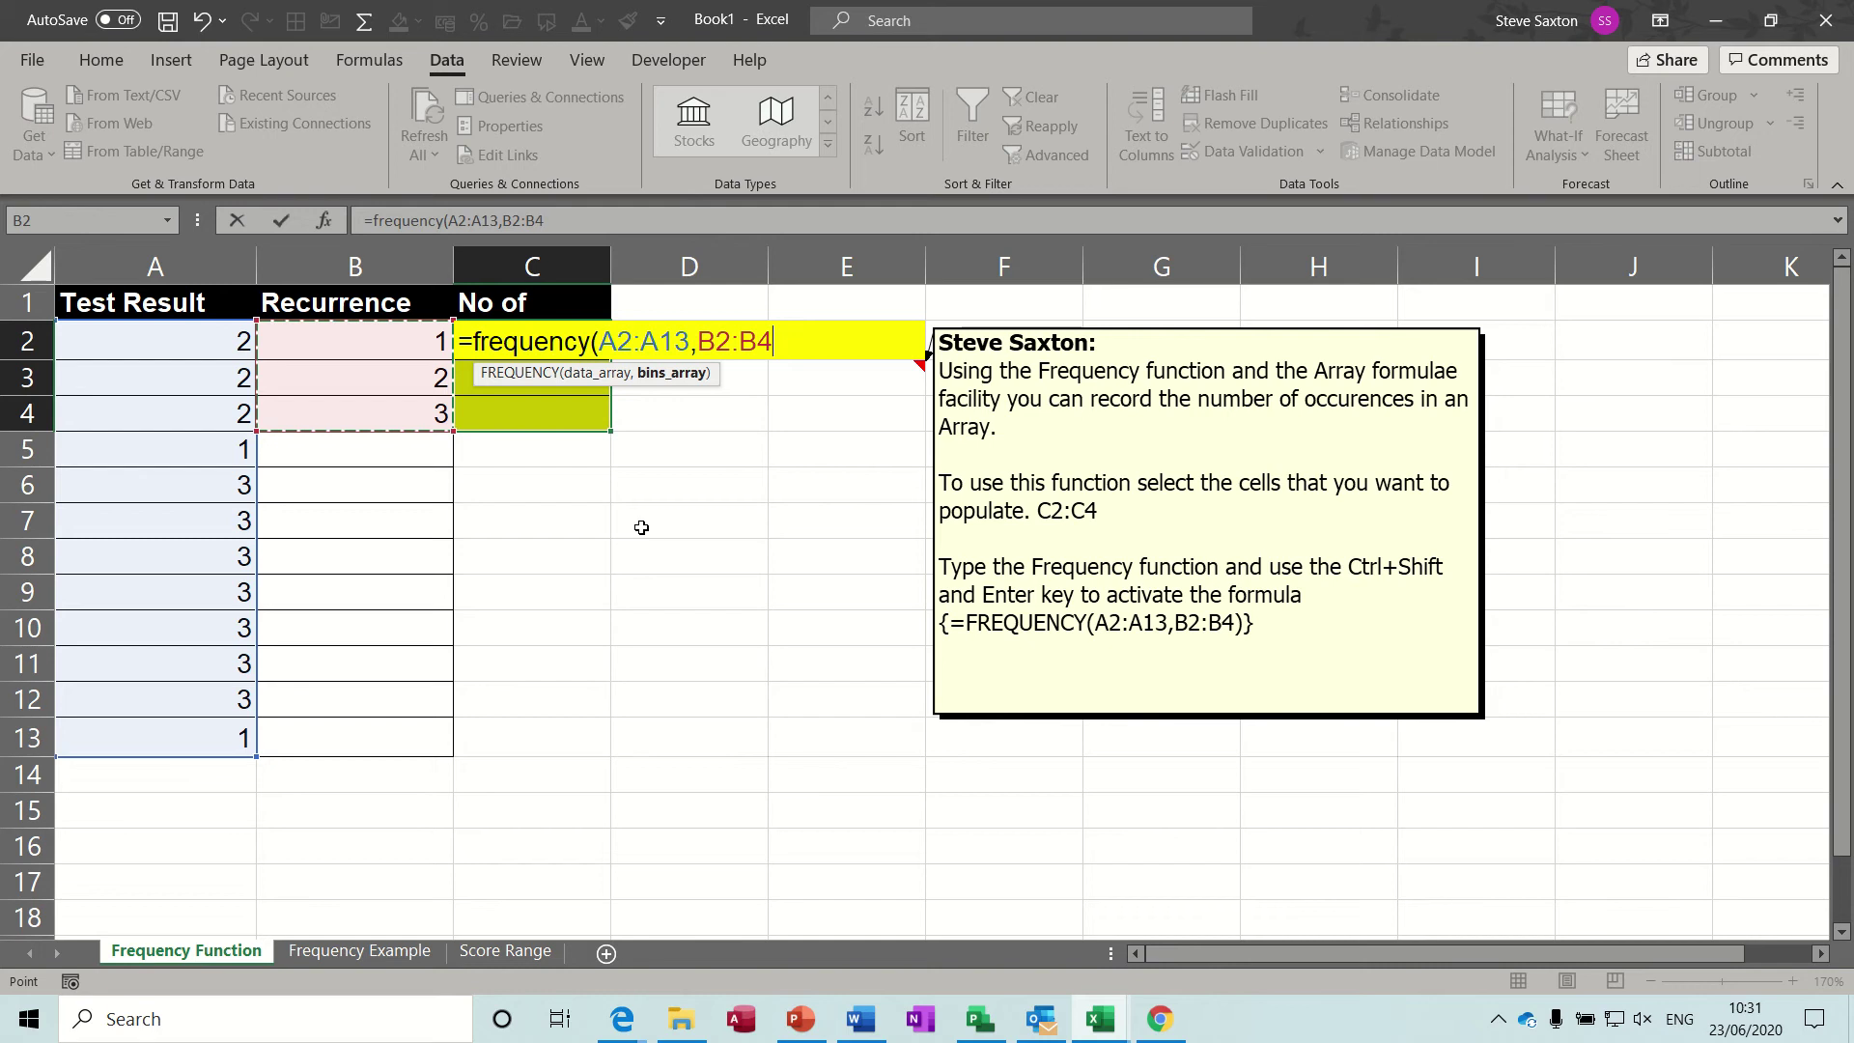
{"action": "key", "text": "ctrl+shift+Return"}
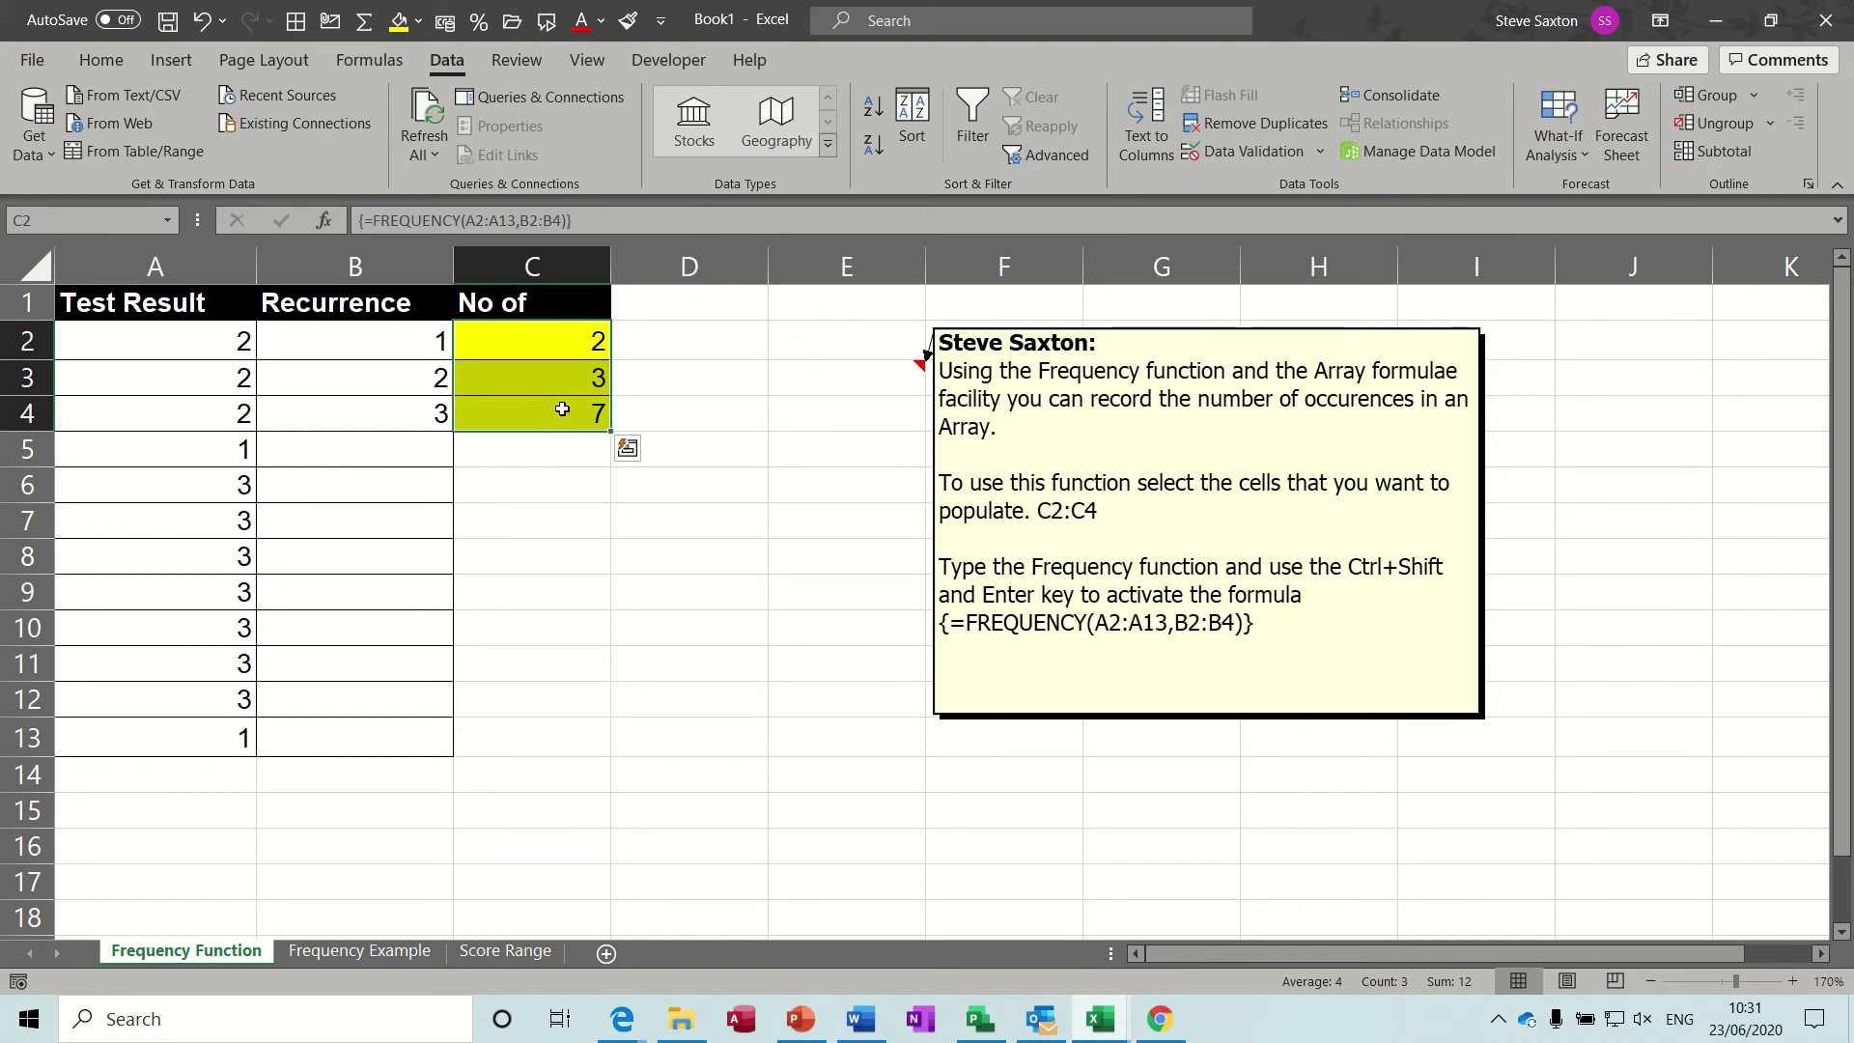
Set each test result in cells A2 through A7 to 1.
{"action": "left_click", "coordinate": [188, 342]}
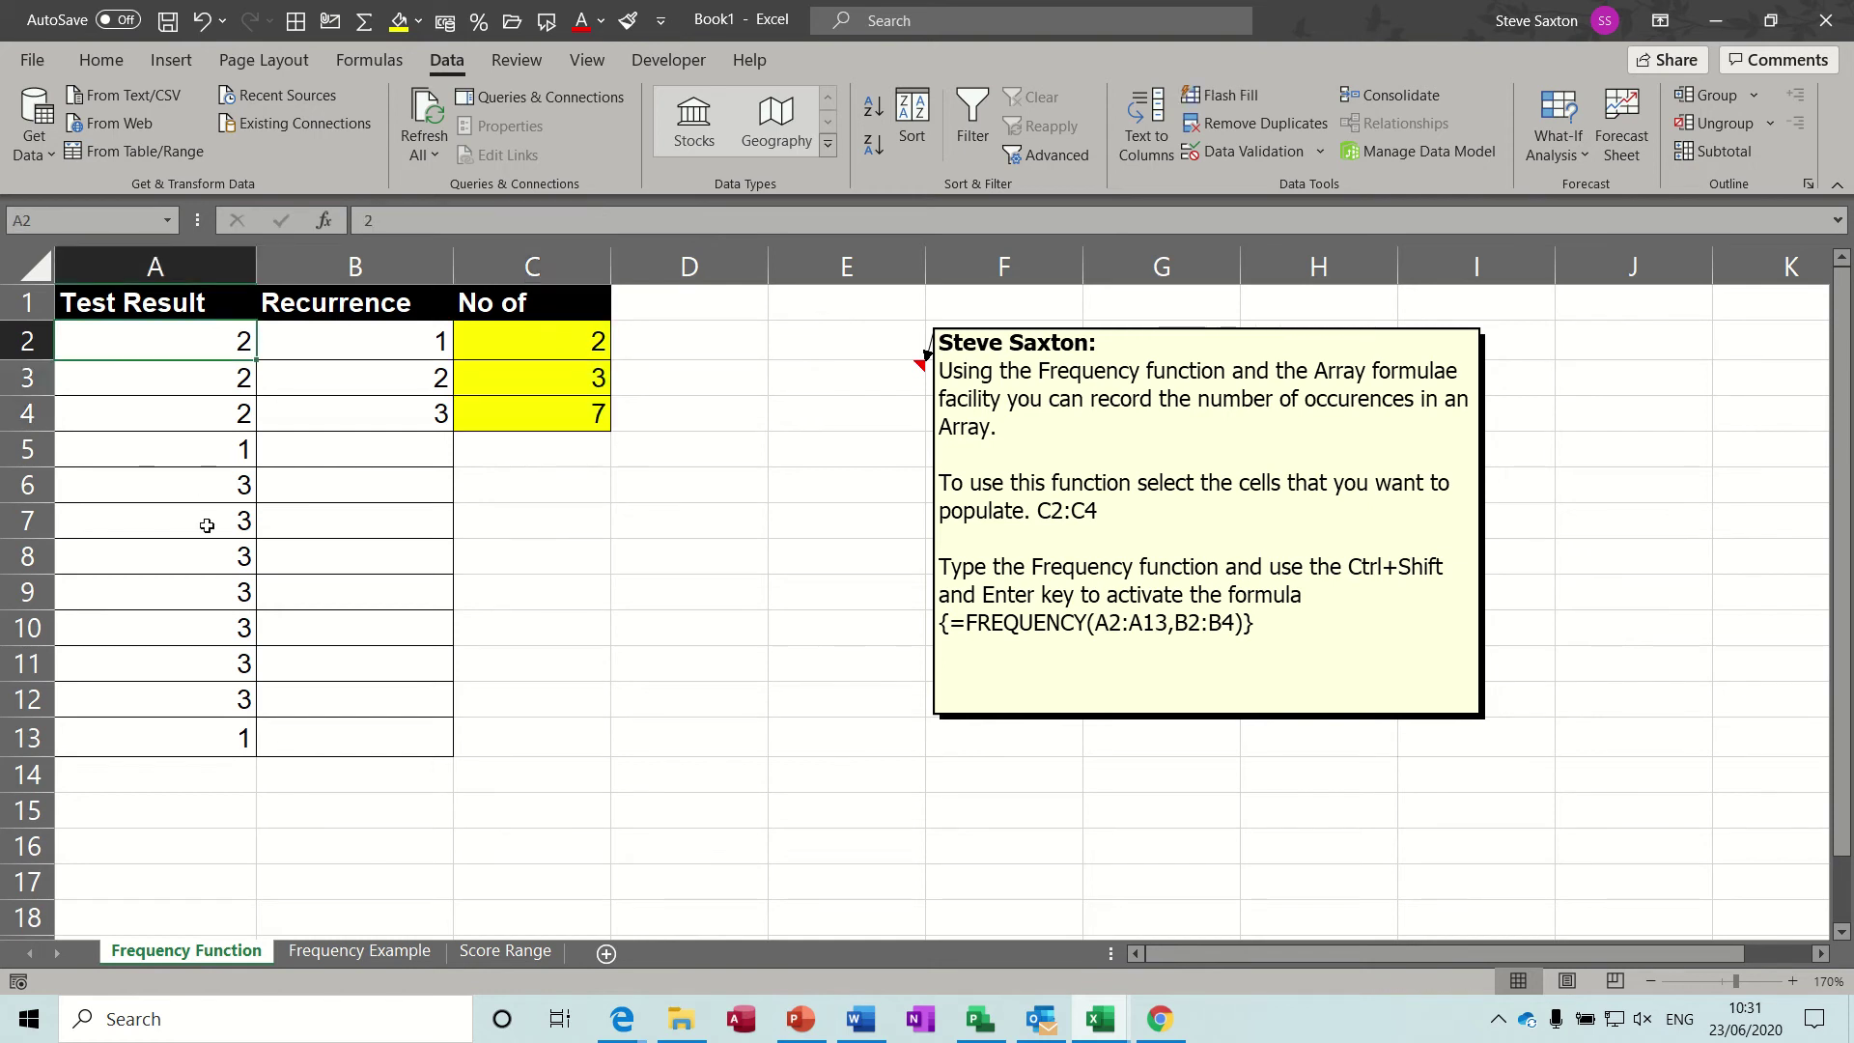
{"action": "type", "text": "1"}
{"action": "key", "text": "Return"}
{"action": "type", "text": "1"}
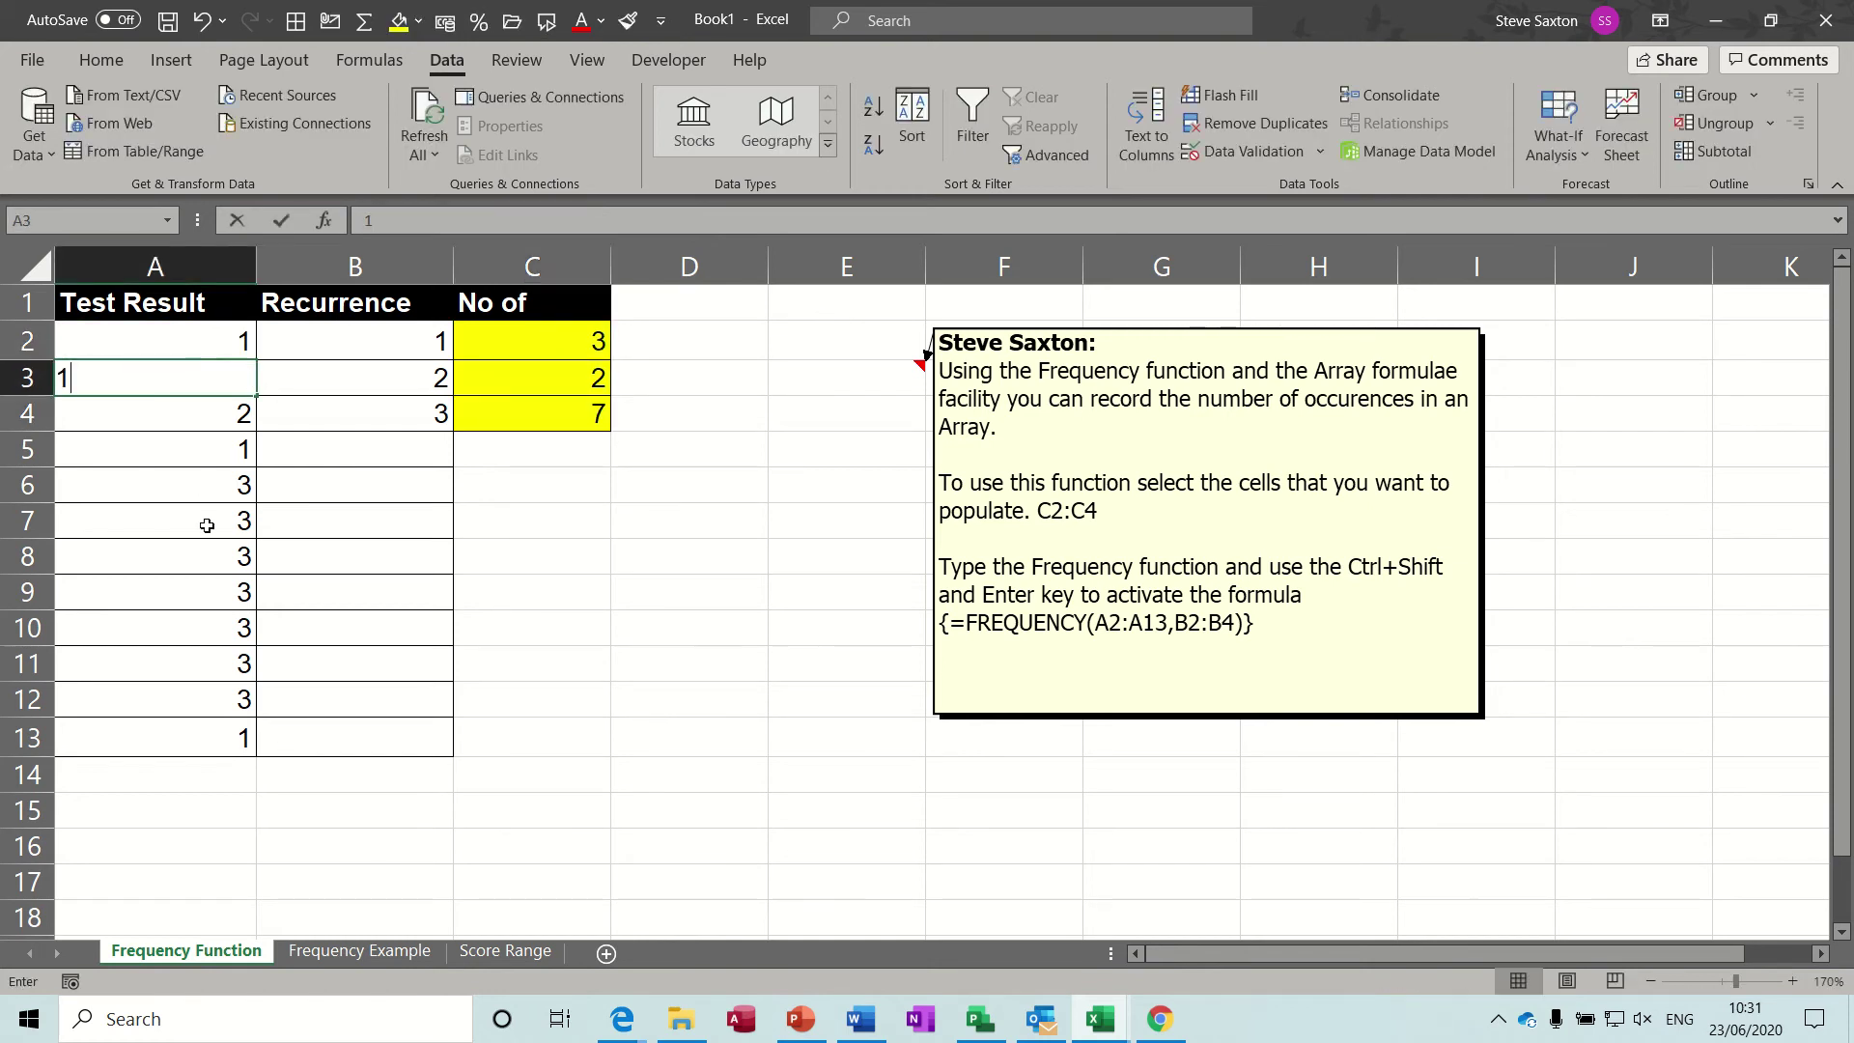
{"action": "key", "text": "Return"}
{"action": "type", "text": "1"}
{"action": "key", "text": "Return"}
{"action": "type", "text": "1"}
{"action": "key", "text": "Return"}
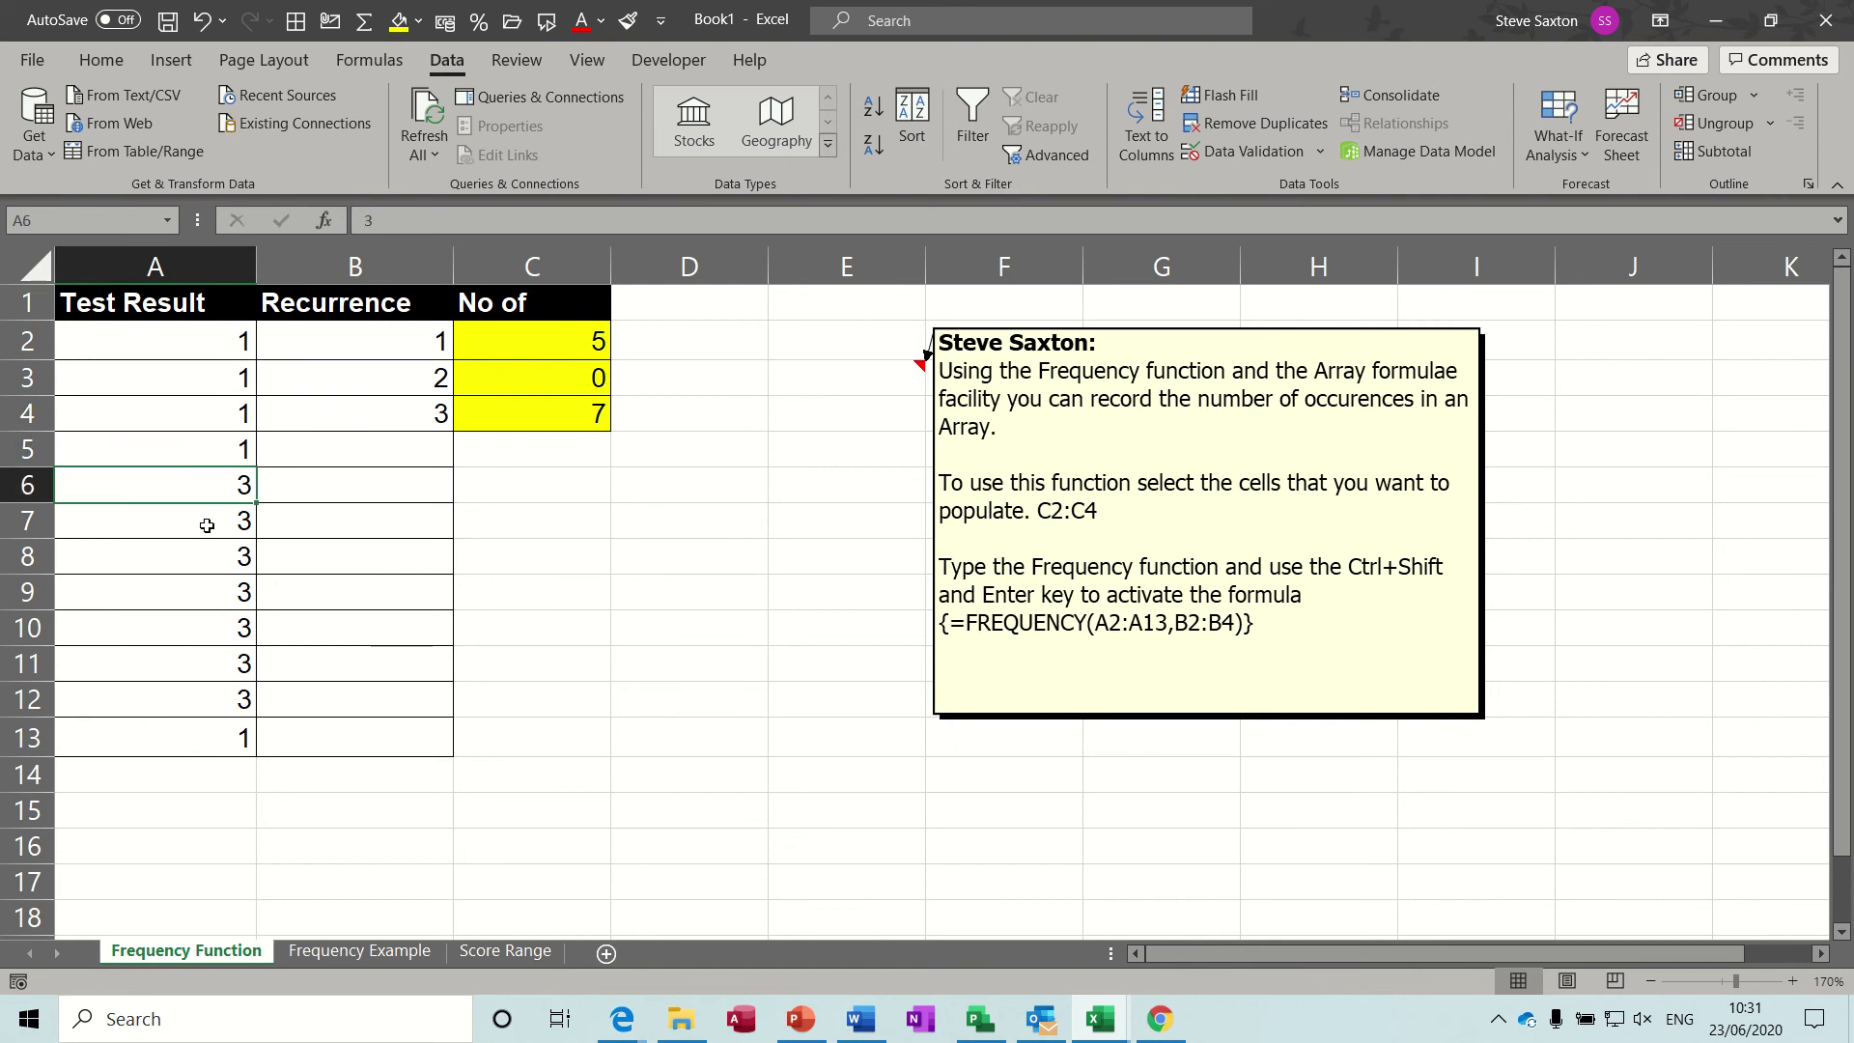
{"action": "type", "text": "1"}
{"action": "key", "text": "Return"}
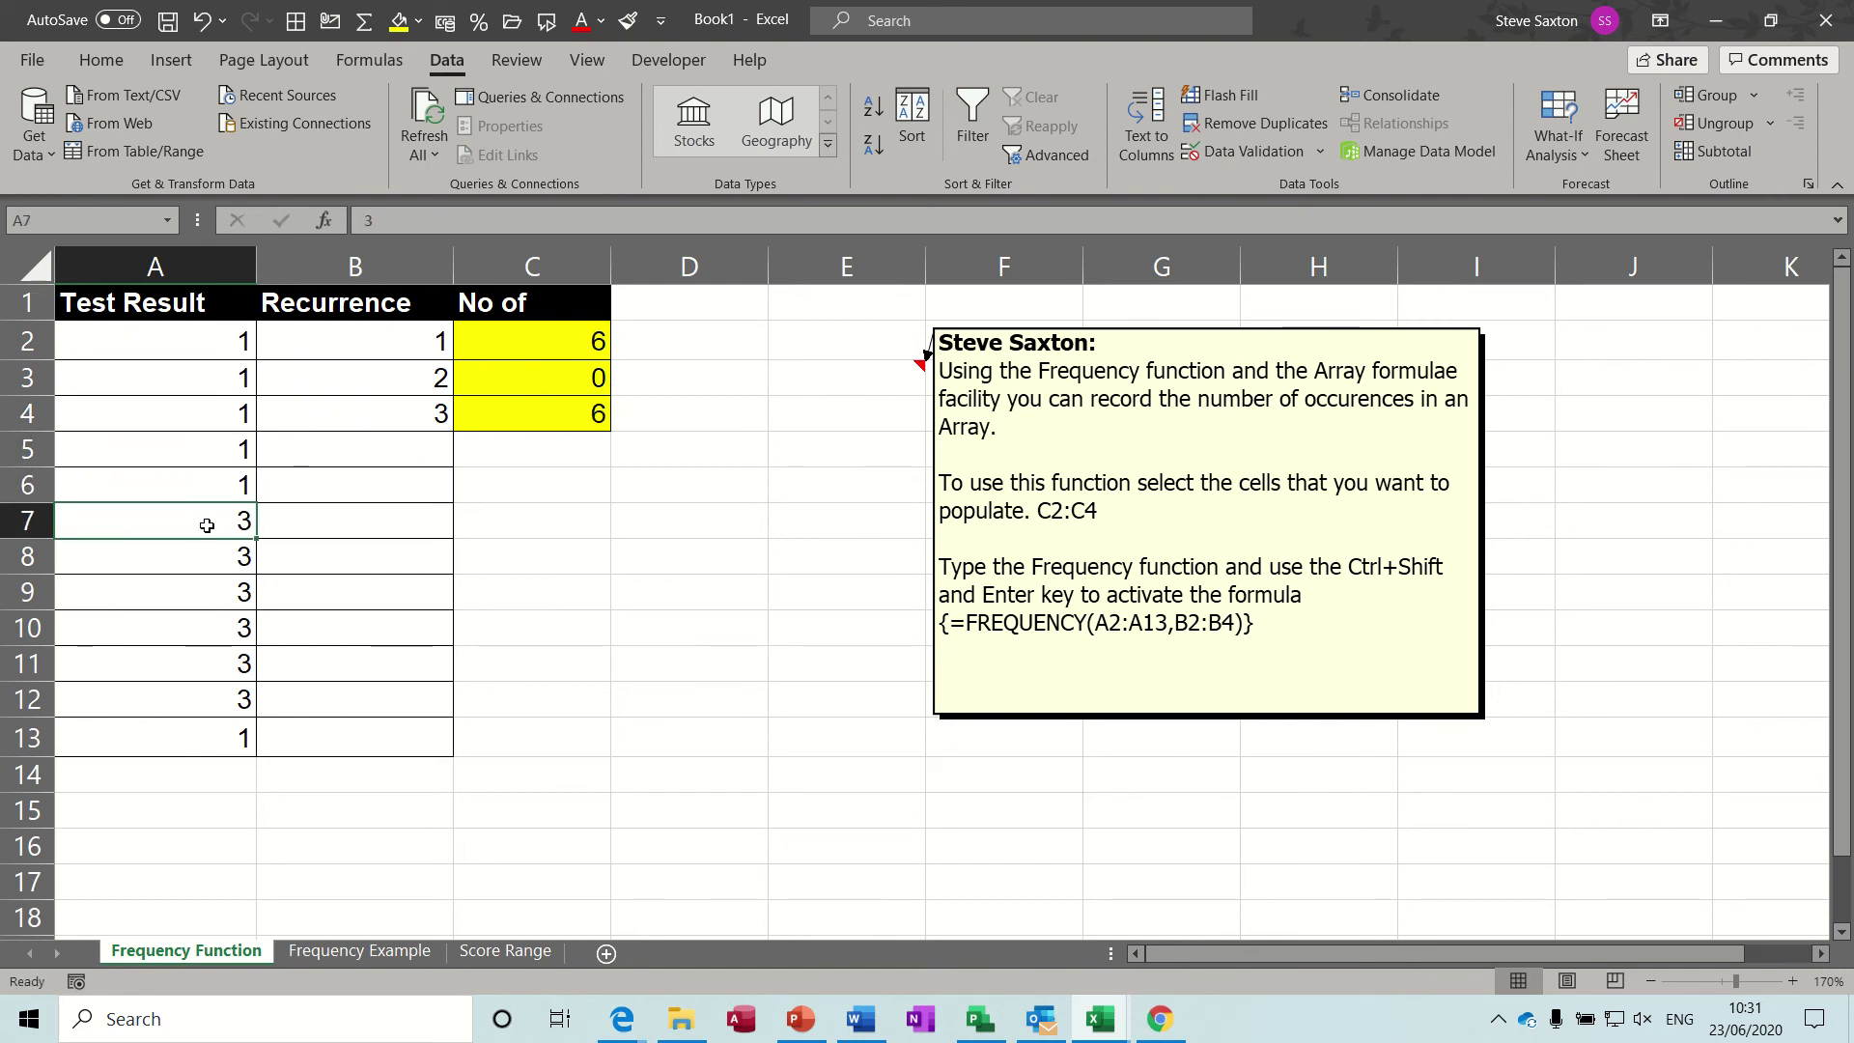
{"action": "type", "text": "1"}
{"action": "key", "text": "Return"}
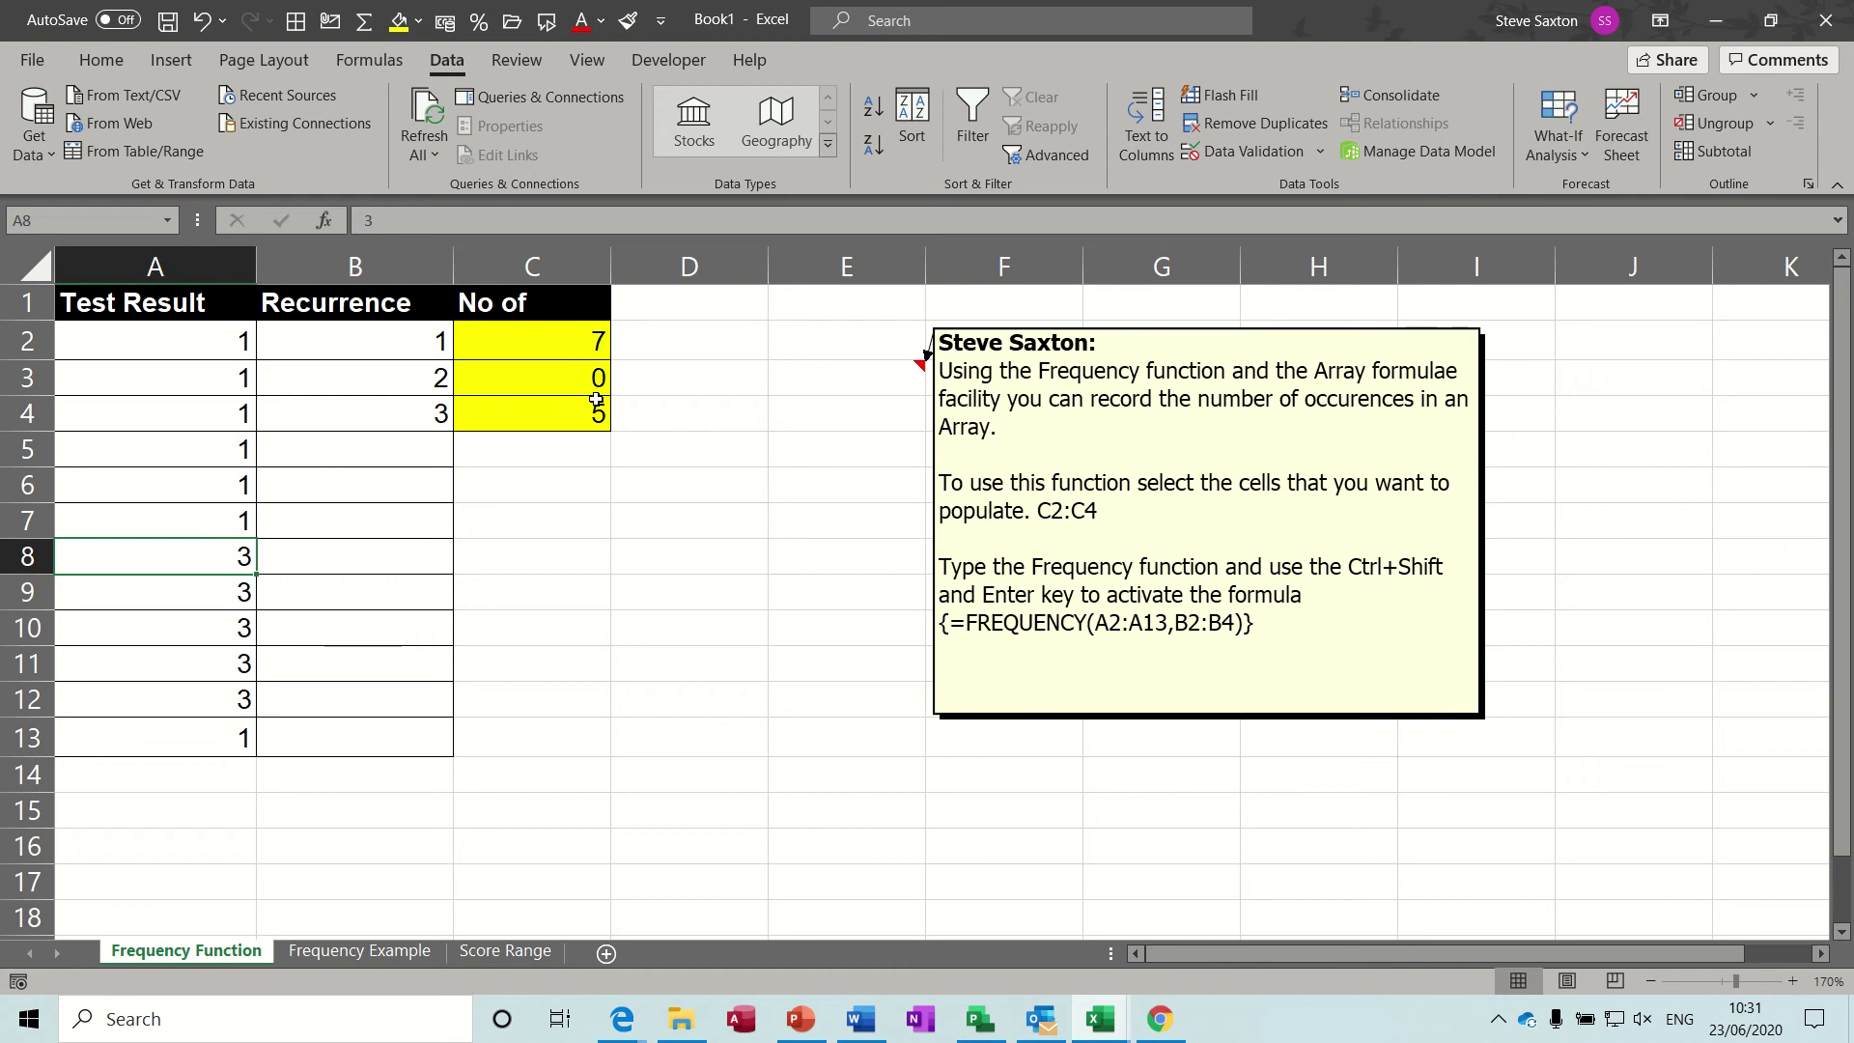
Change the test result in cell A6 to 2.
{"action": "left_click", "coordinate": [183, 480]}
{"action": "type", "text": "1"}
{"action": "key", "text": "BackSpace"}
{"action": "type", "text": "2"}
{"action": "key", "text": "Up"}
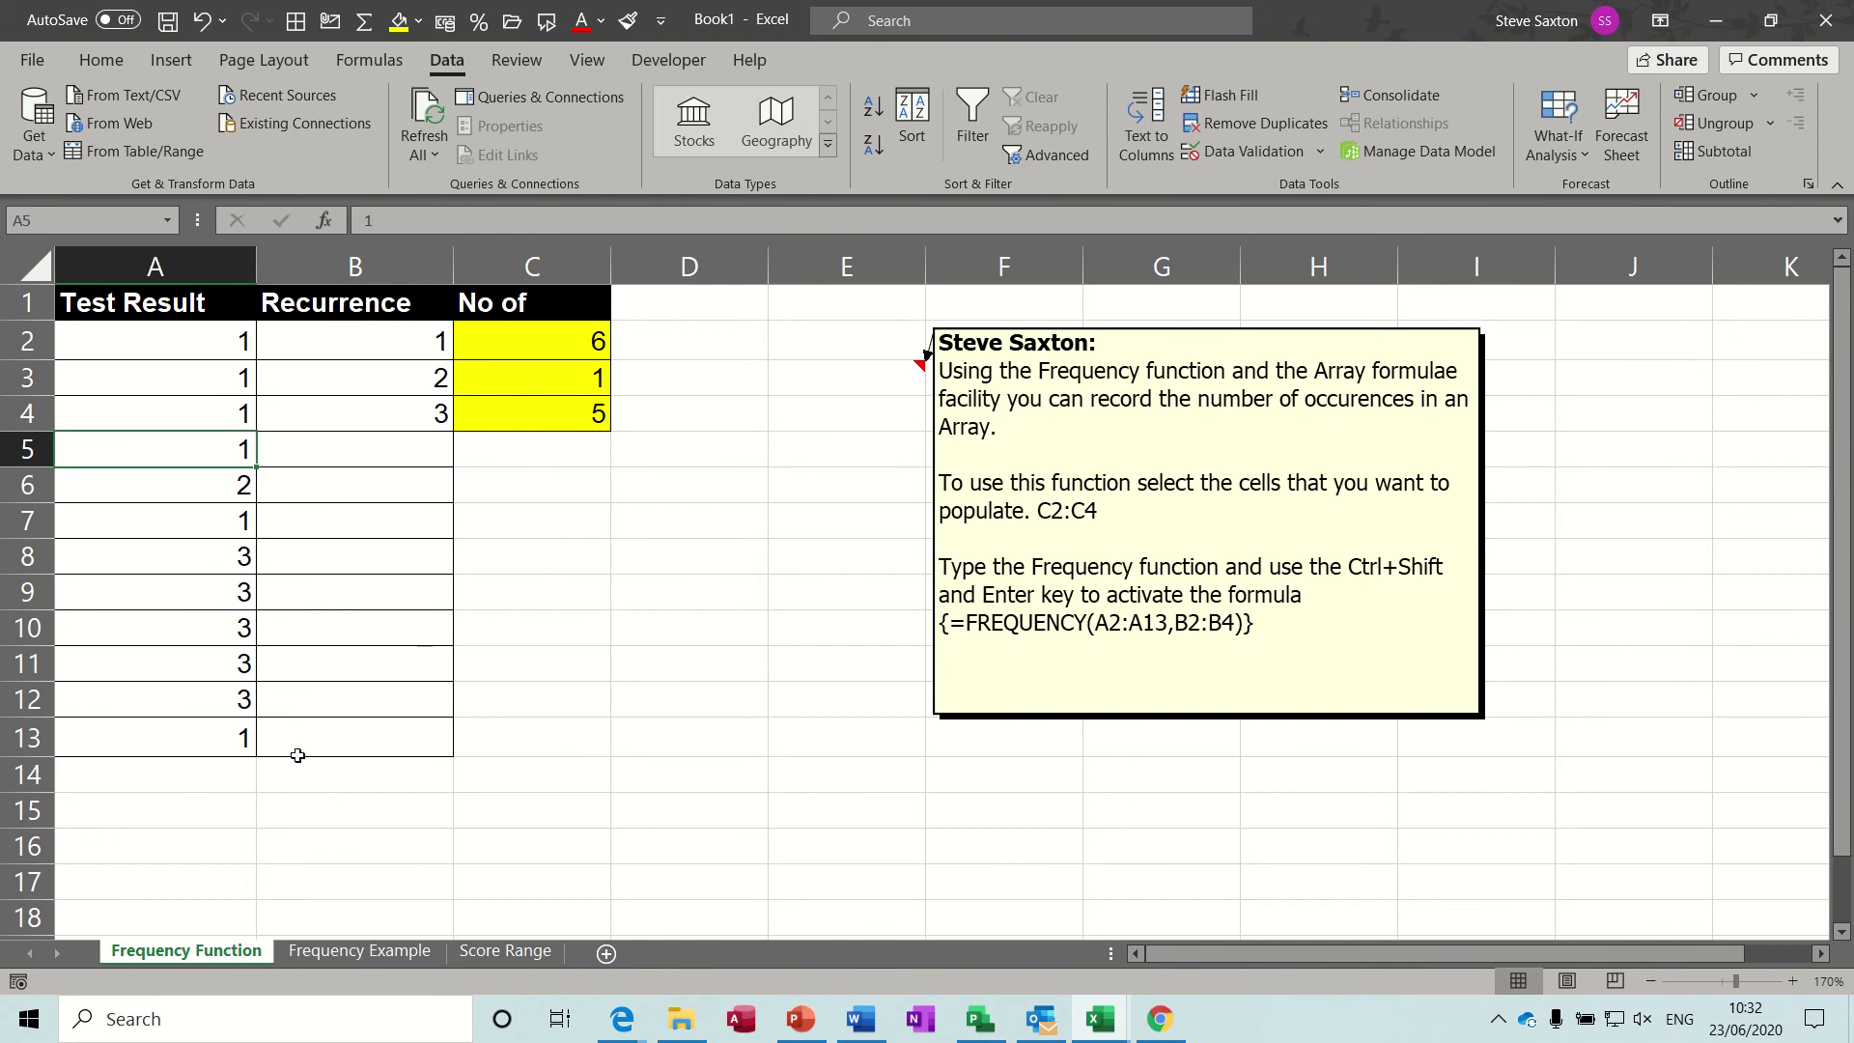
Open the Frequency Example sheet and examine its courses, student figures, Number of Students values and the empty Occurances range.
{"action": "left_click", "coordinate": [360, 952]}
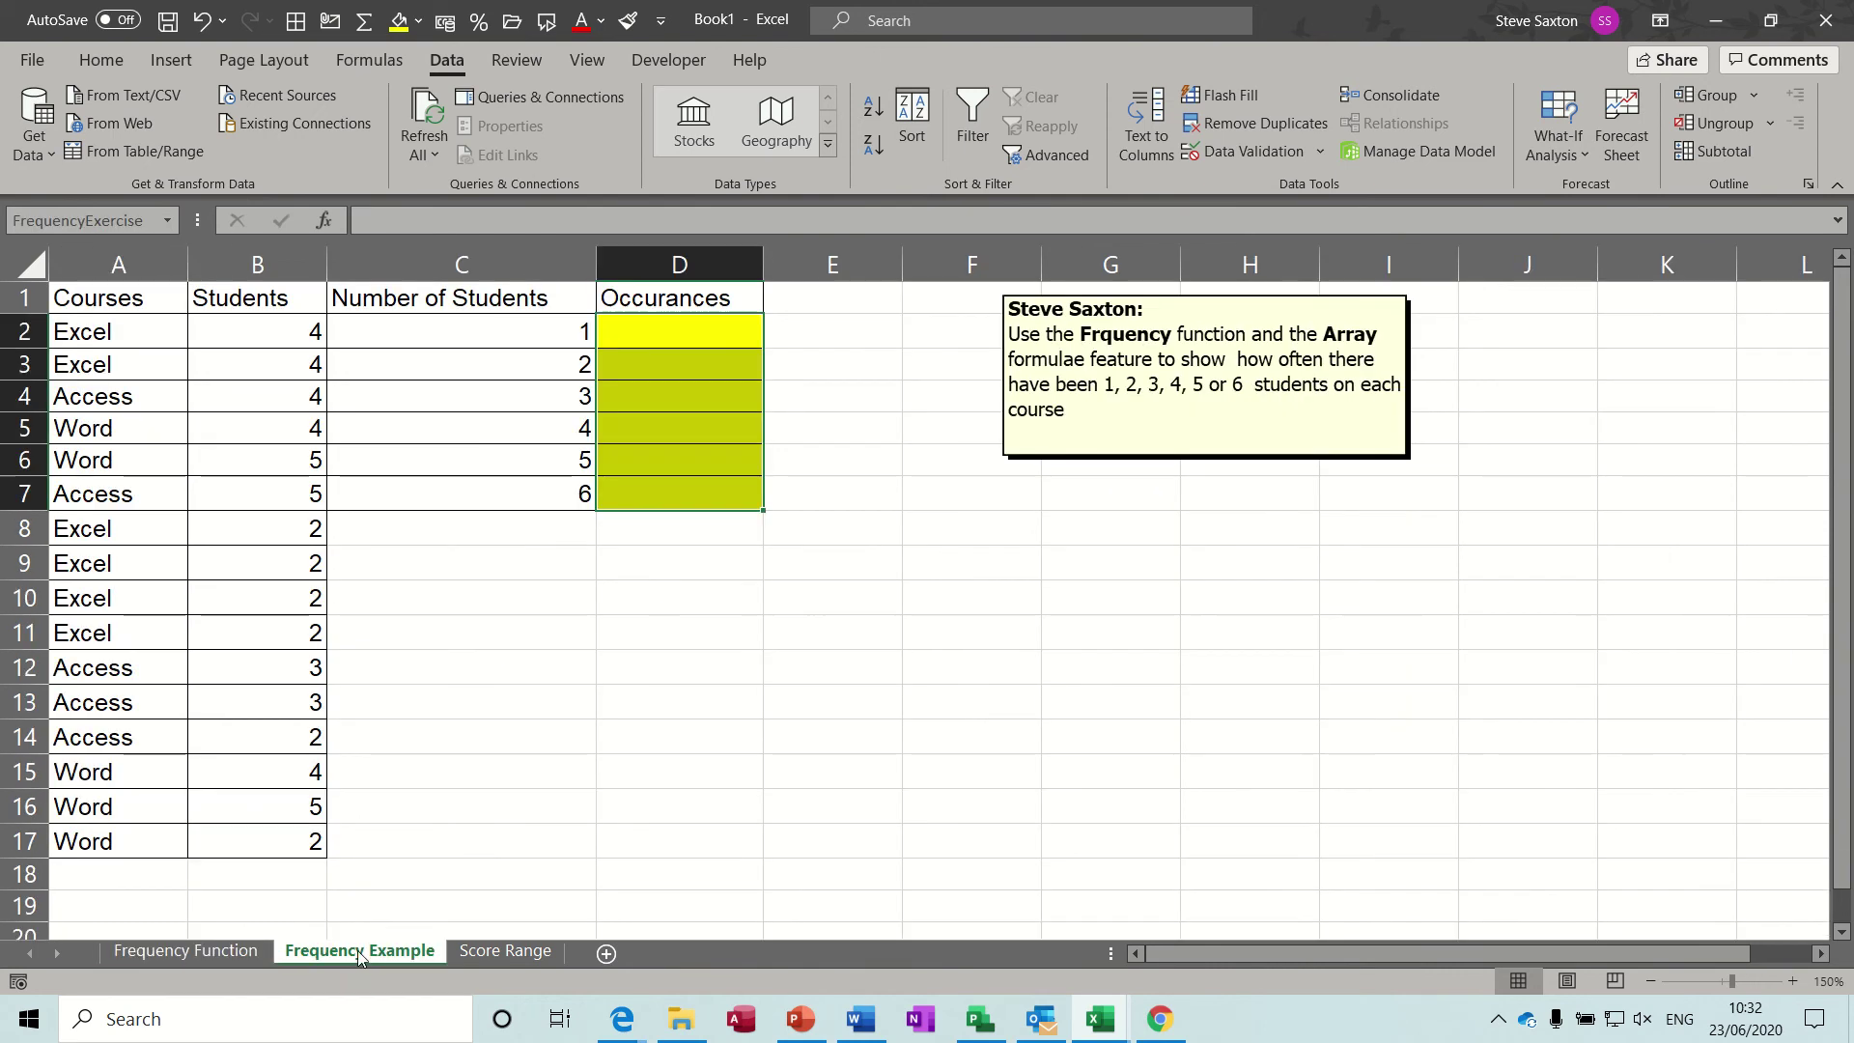
{"action": "left_click_drag", "start_coordinate": [126, 334], "coordinate": [89, 842]}
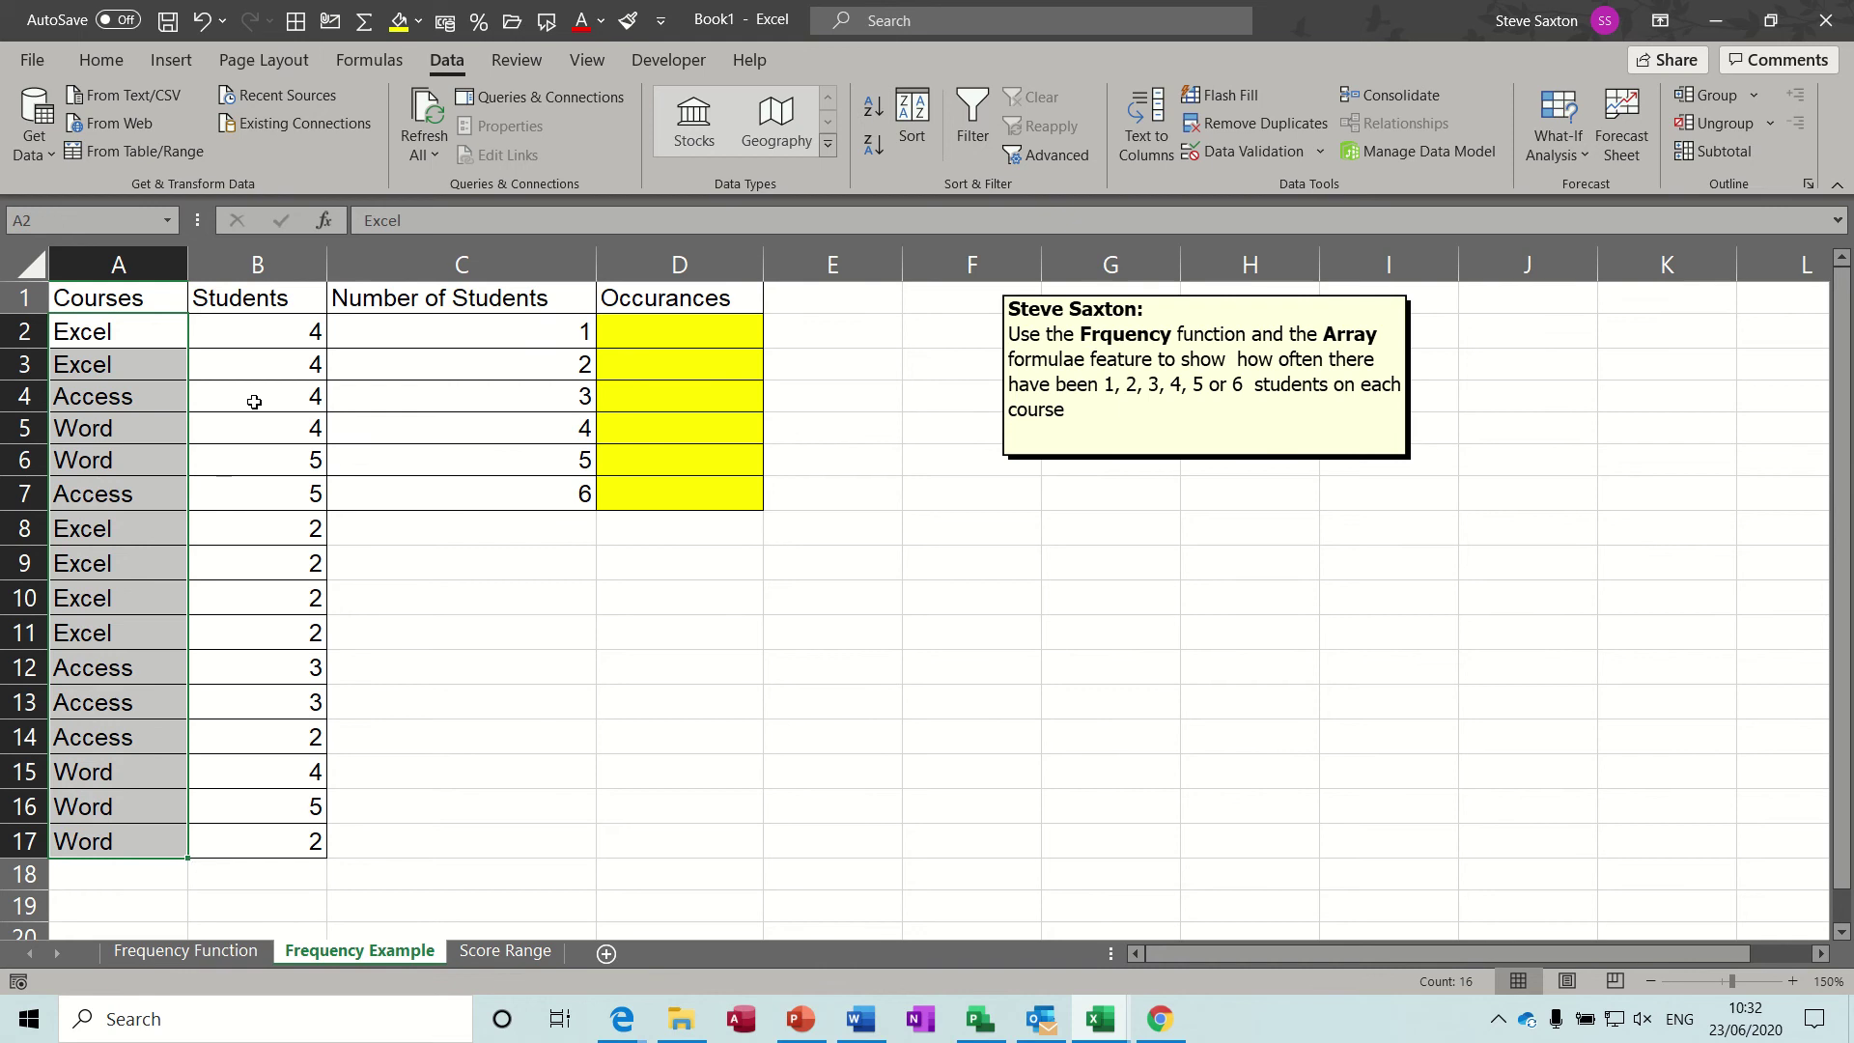
{"action": "left_click_drag", "start_coordinate": [273, 330], "coordinate": [261, 834]}
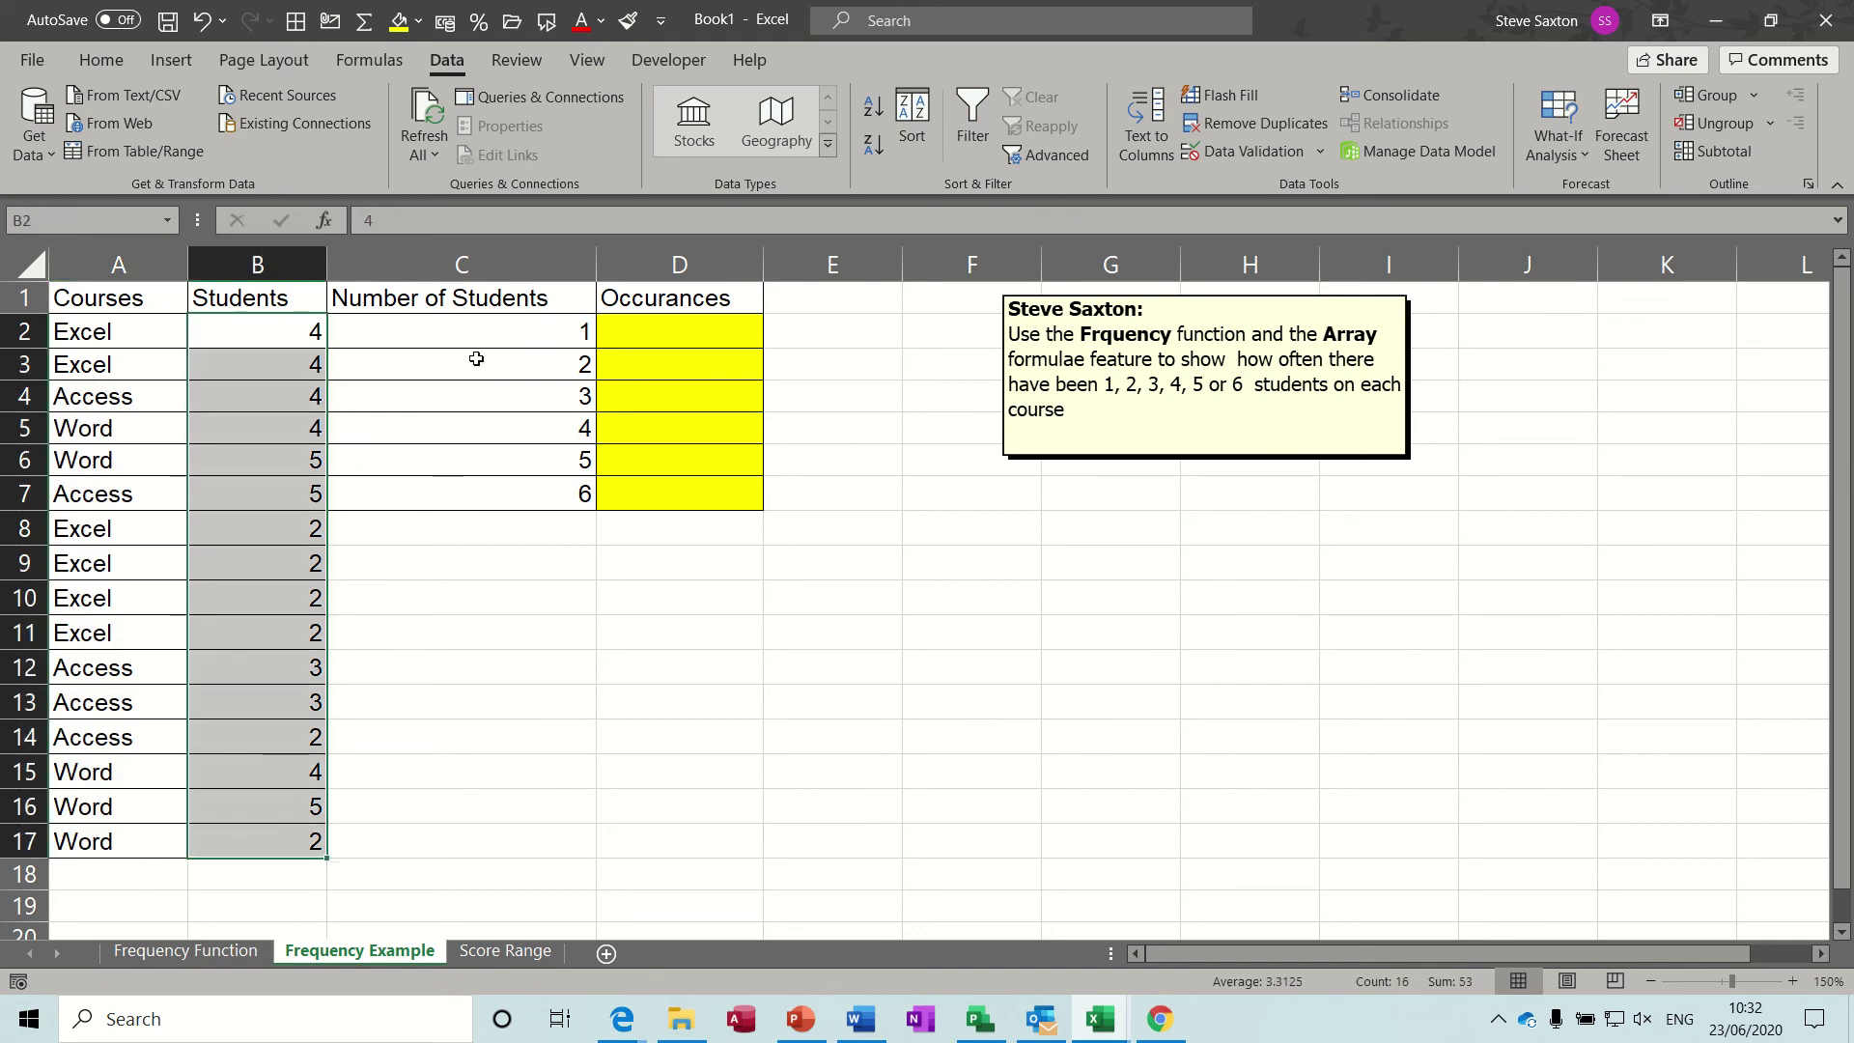
{"action": "left_click_drag", "start_coordinate": [487, 332], "coordinate": [490, 488]}
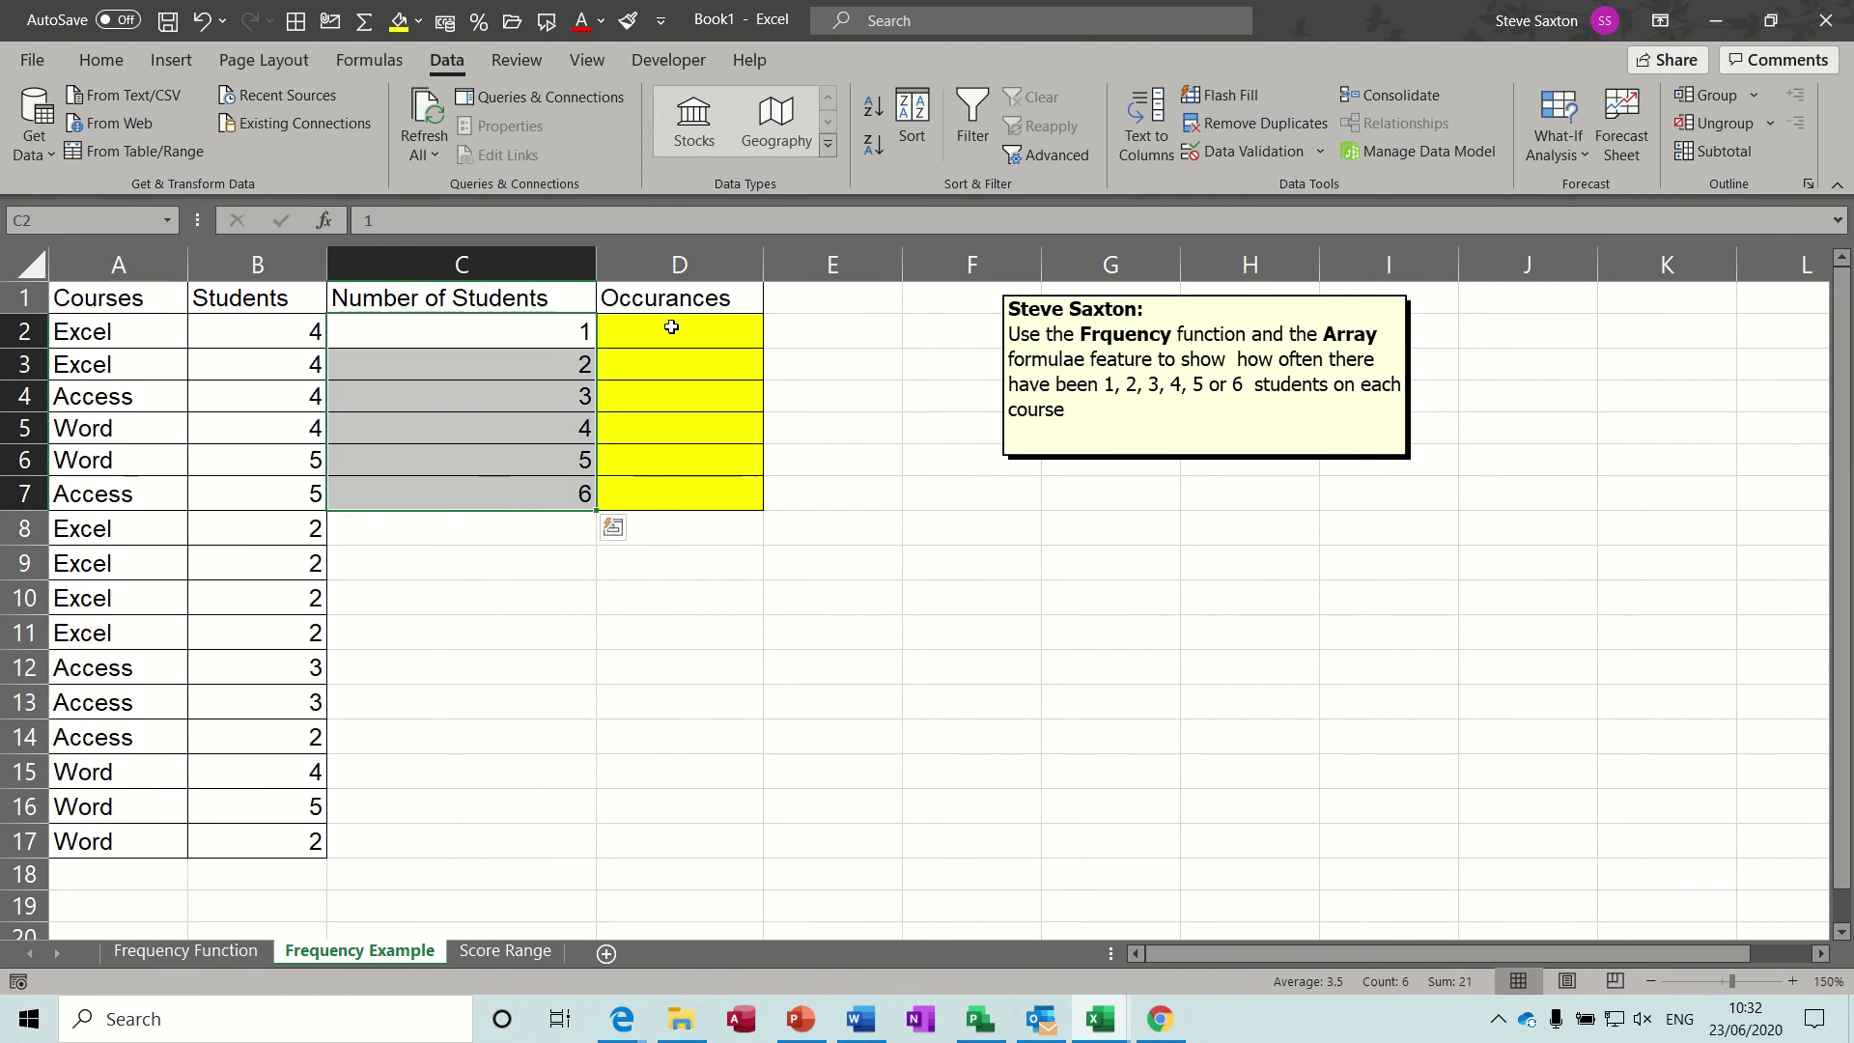
{"action": "left_click", "coordinate": [214, 331]}
{"action": "left_click_drag", "start_coordinate": [214, 331], "coordinate": [234, 828]}
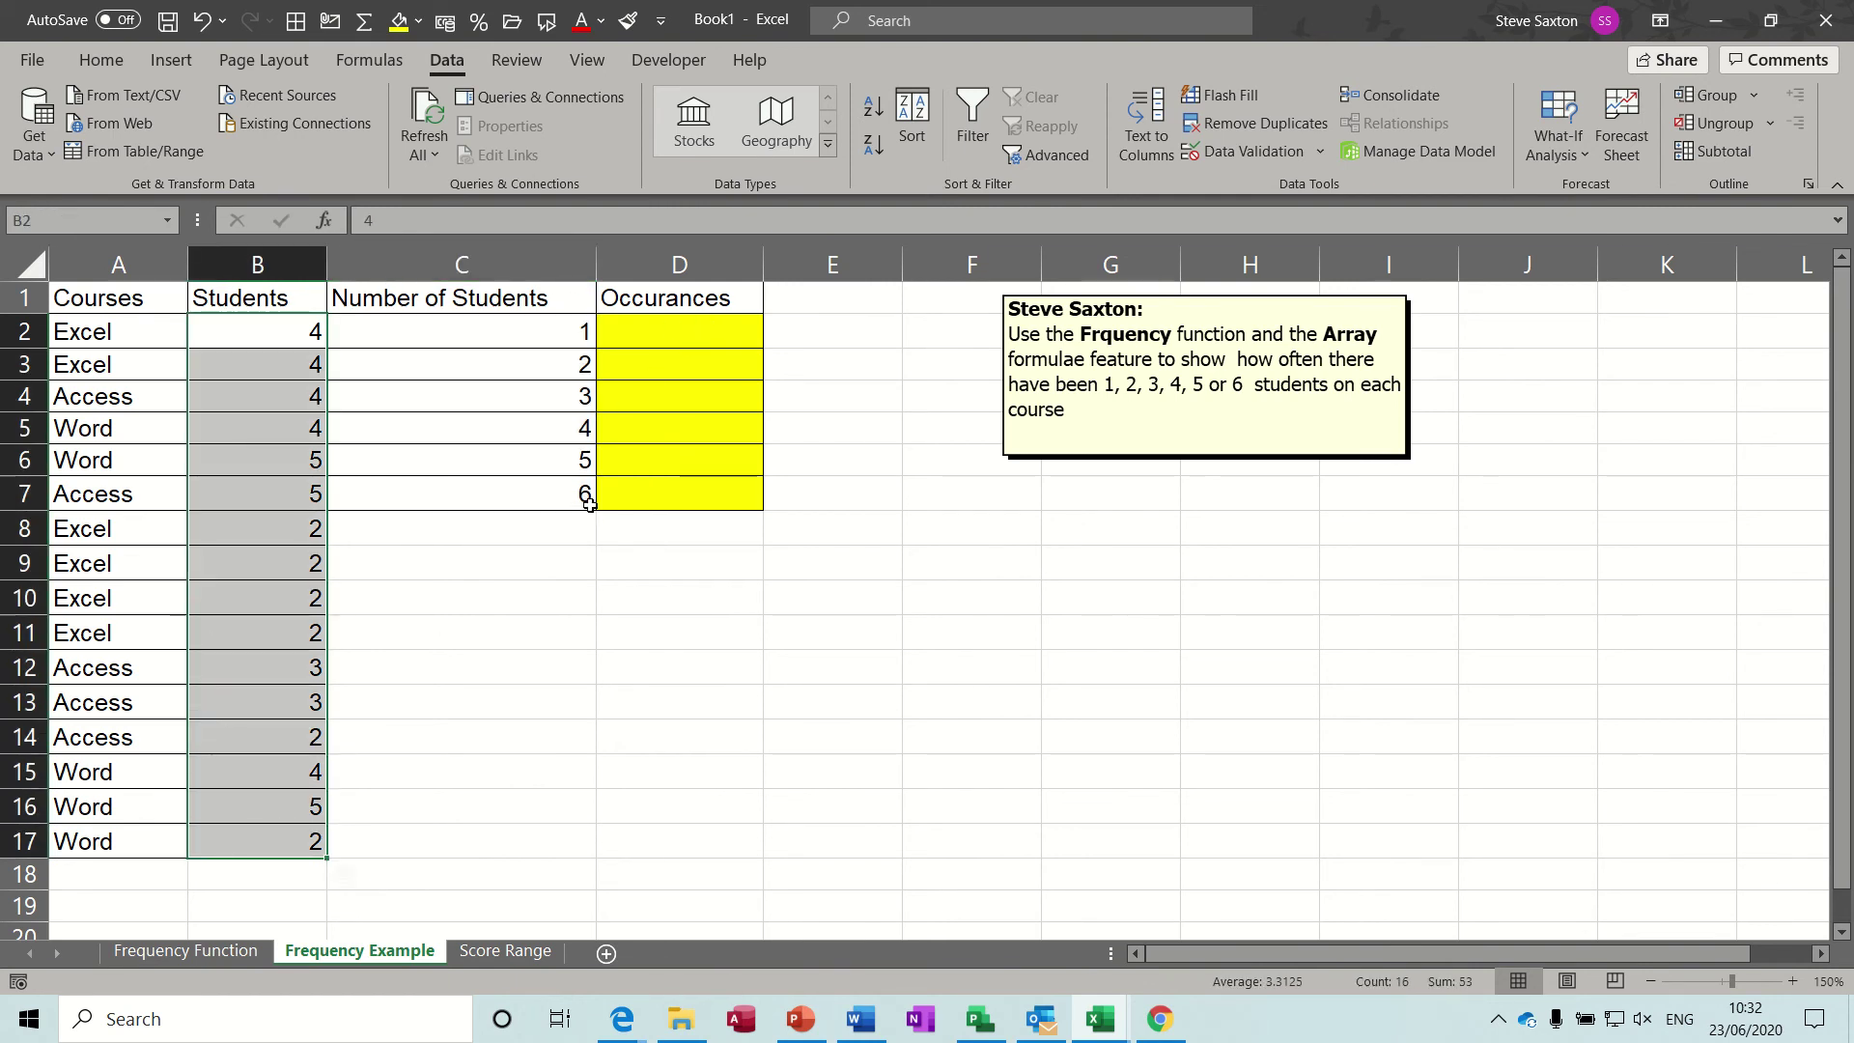
{"action": "left_click", "coordinate": [681, 328]}
{"action": "left_click_drag", "start_coordinate": [681, 355], "coordinate": [683, 484]}
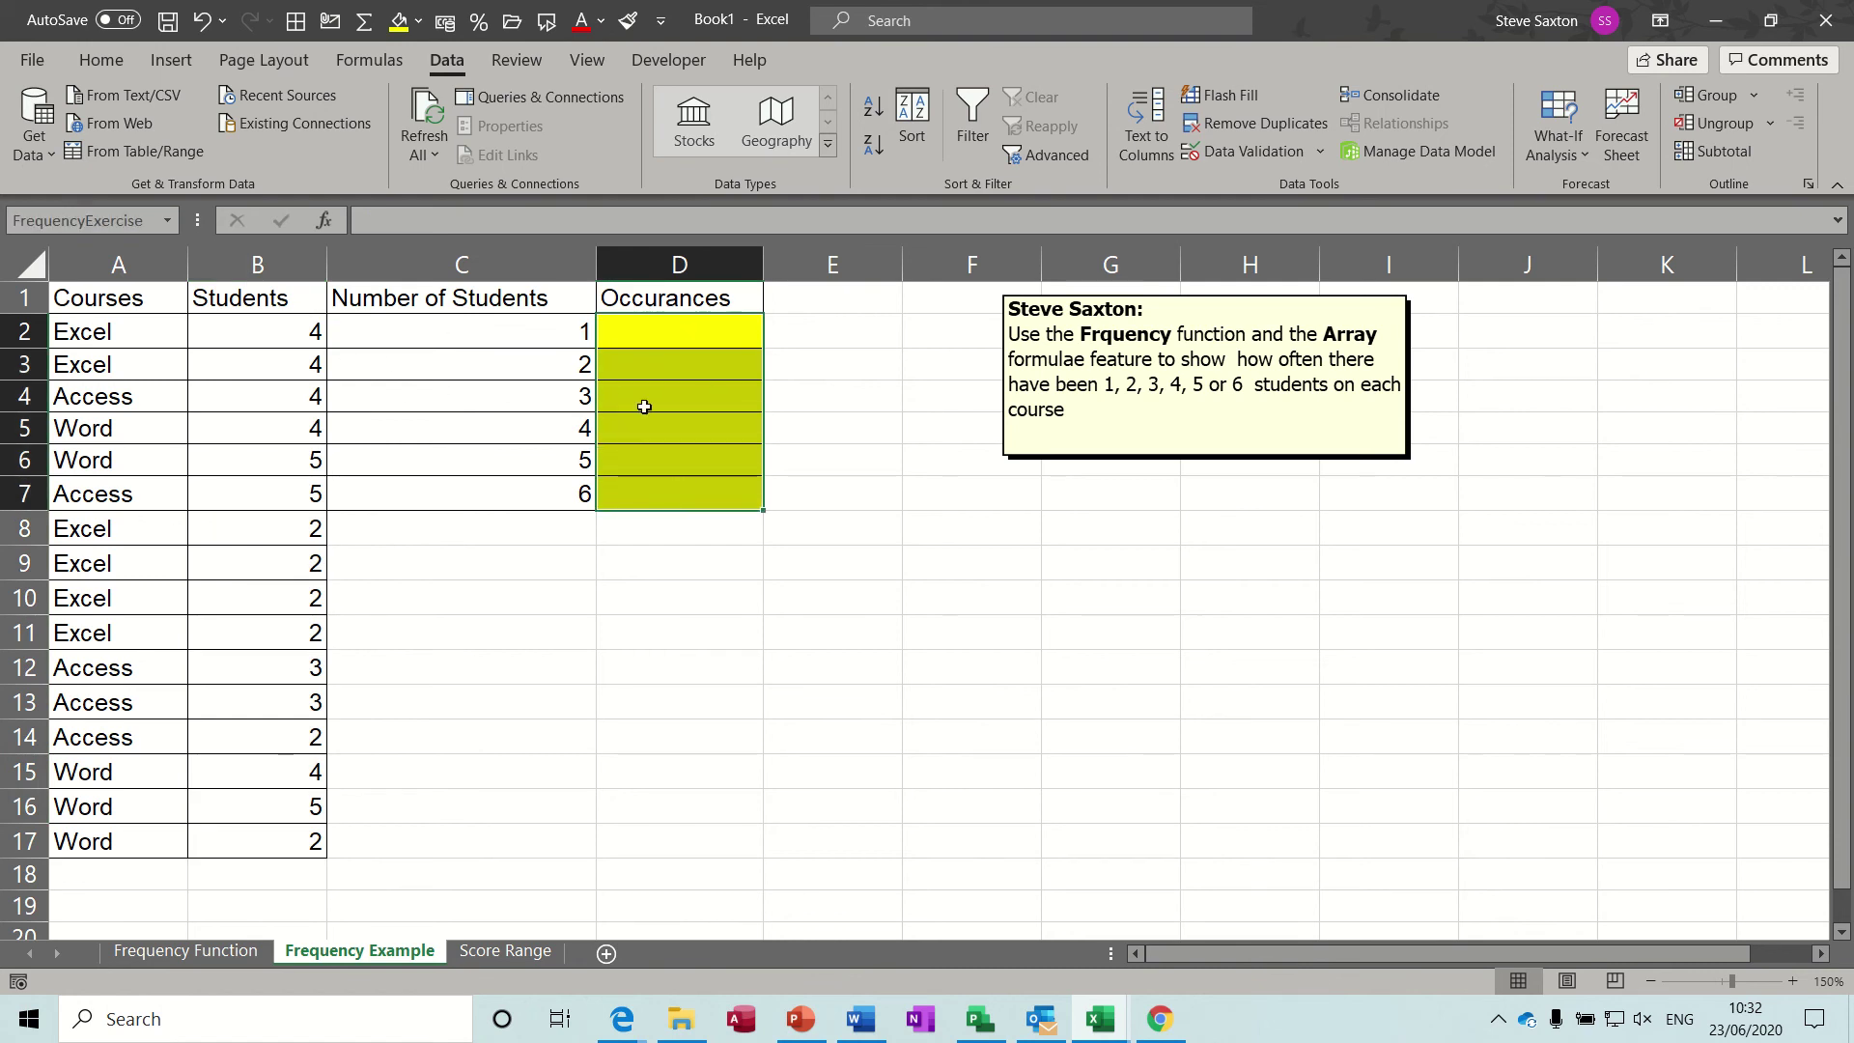
{"action": "left_click_drag", "start_coordinate": [206, 342], "coordinate": [266, 801]}
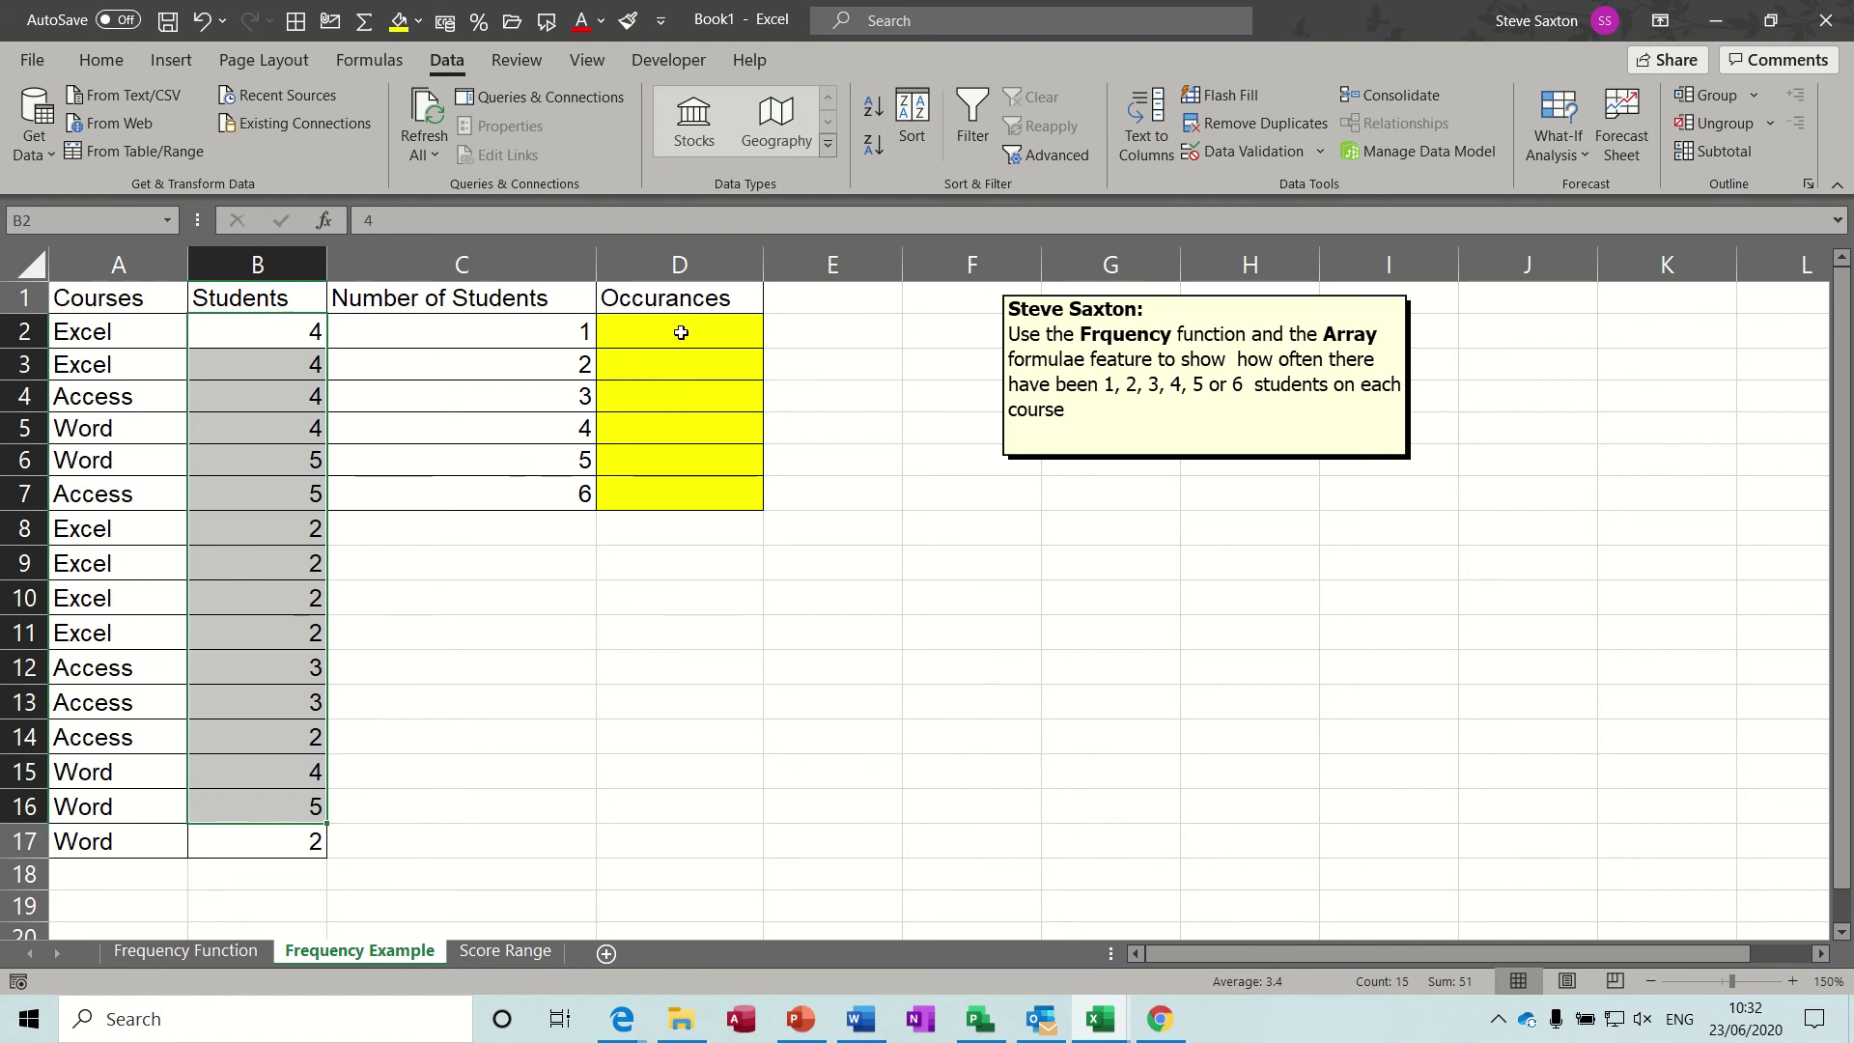
Enter the array formula =FREQUENCY(B2:B17,C2:C7) across the yellow Occurances cells D2:D7.
{"action": "left_click_drag", "start_coordinate": [680, 332], "coordinate": [676, 487]}
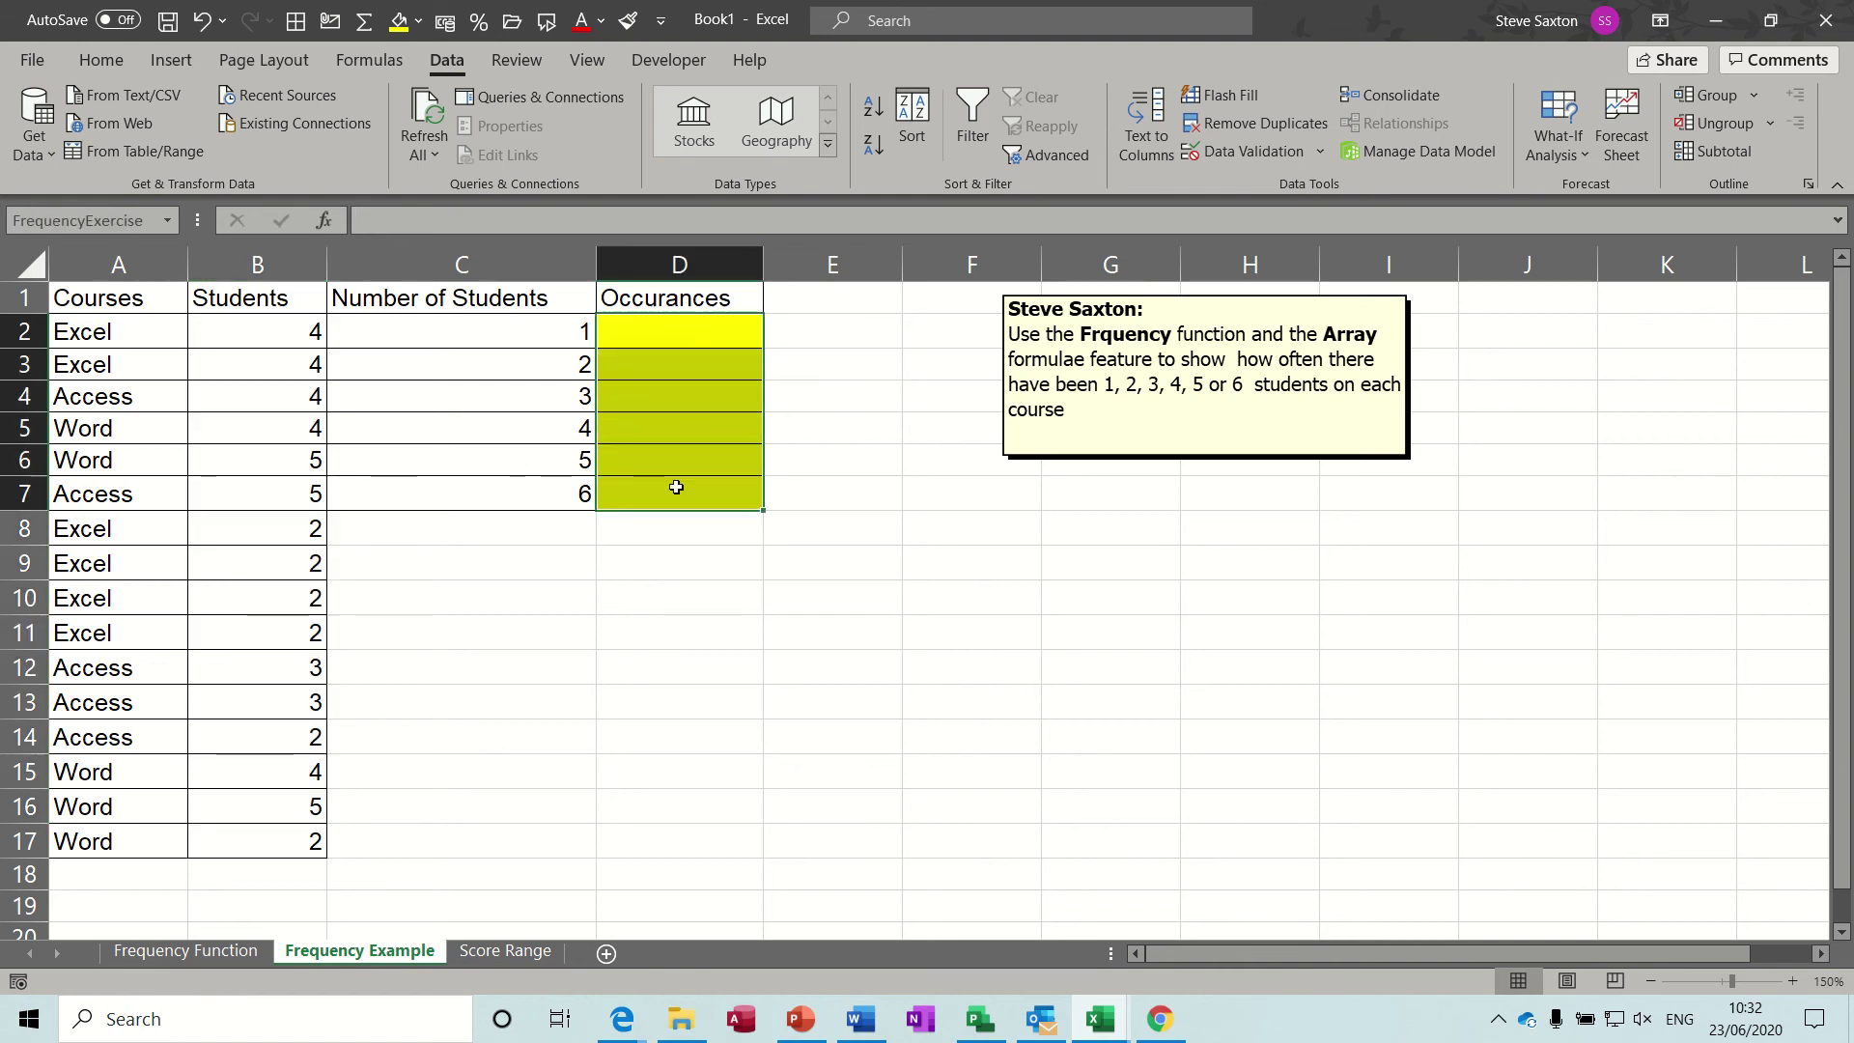
{"action": "type", "text": "=fre"}
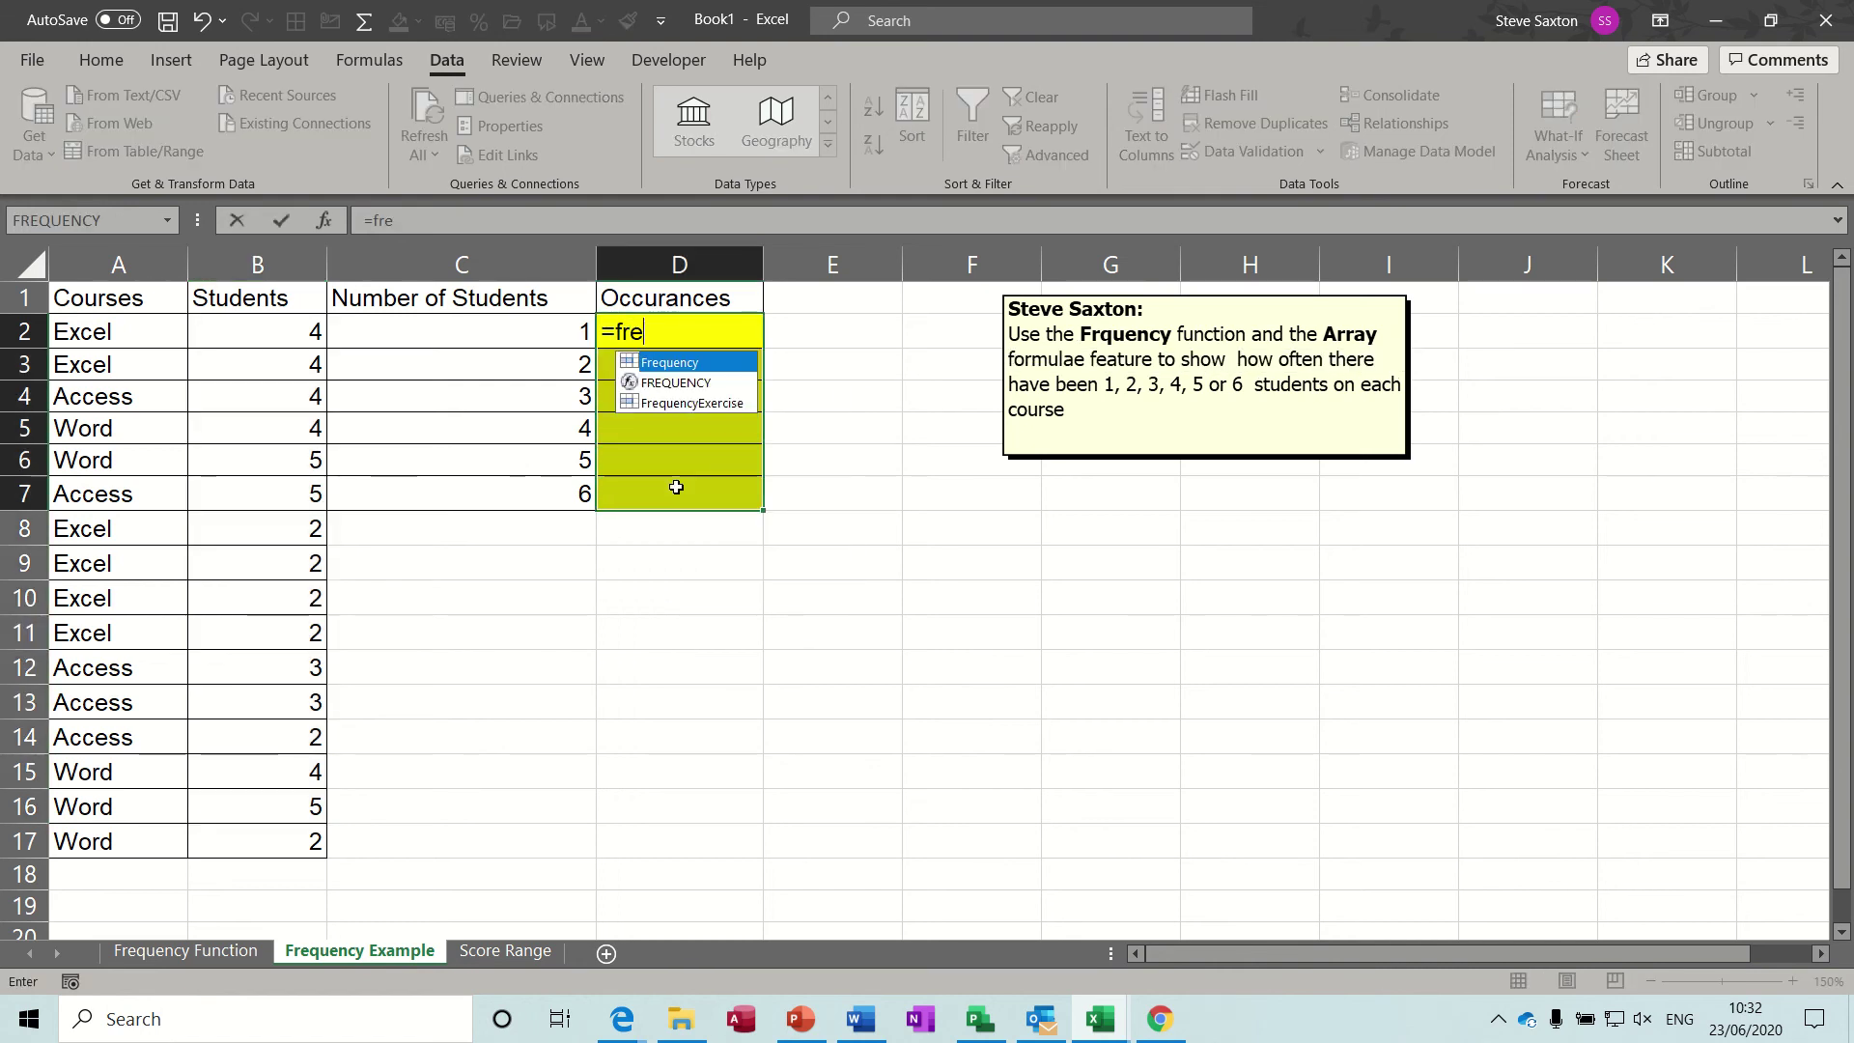
{"action": "type", "text": "quency("}
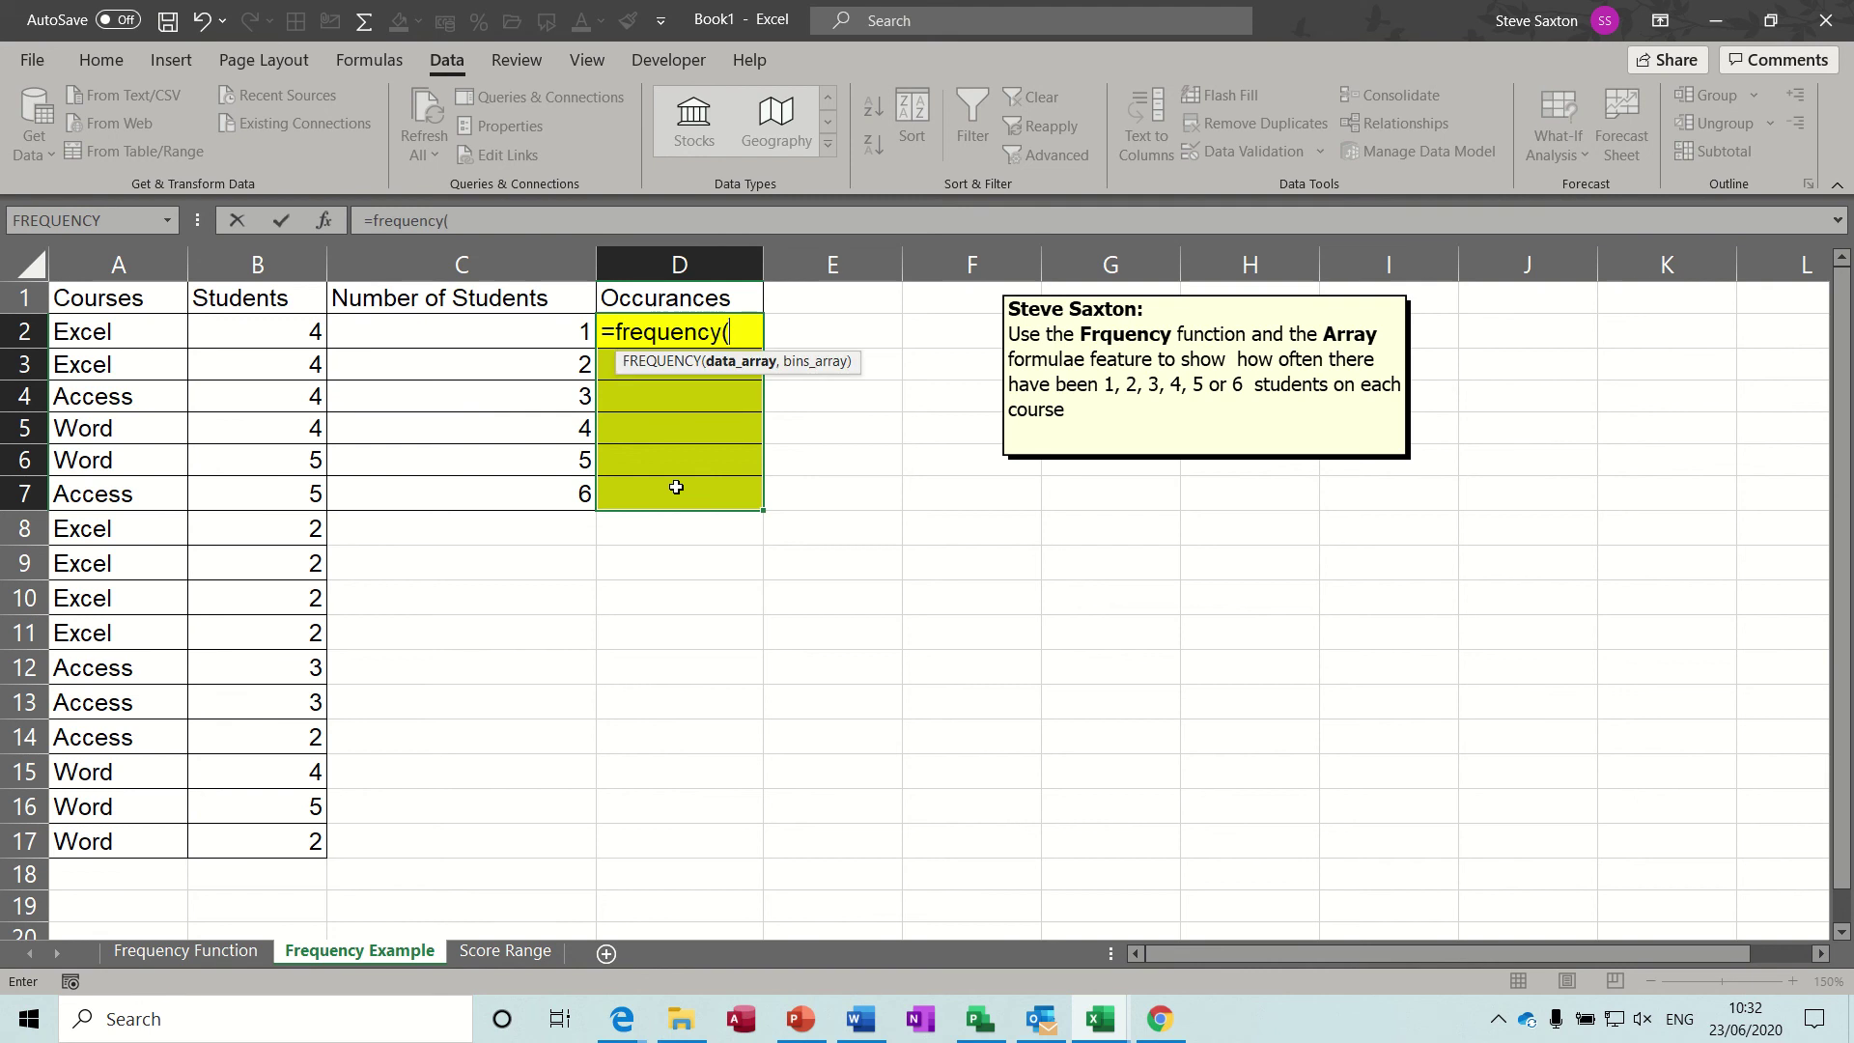
{"action": "left_click_drag", "start_coordinate": [255, 333], "coordinate": [244, 831]}
{"action": "type", "text": ","}
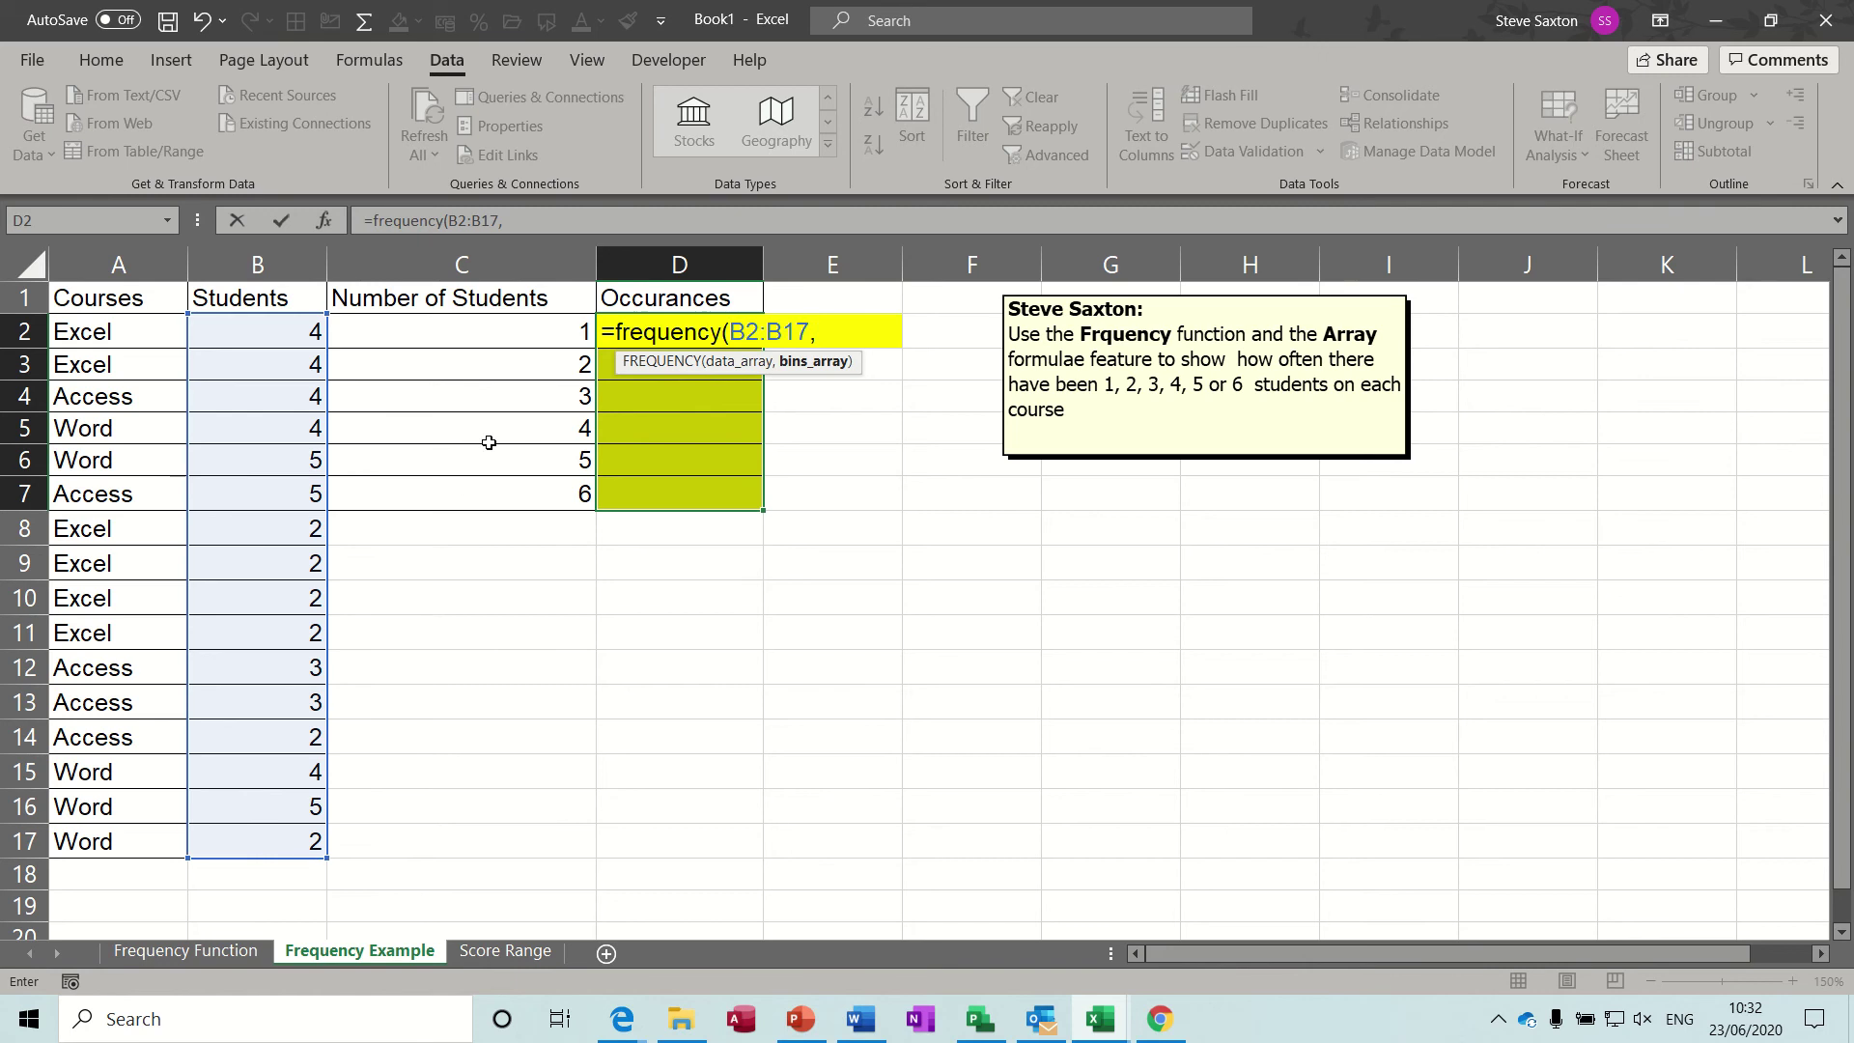
{"action": "left_click_drag", "start_coordinate": [478, 331], "coordinate": [475, 491]}
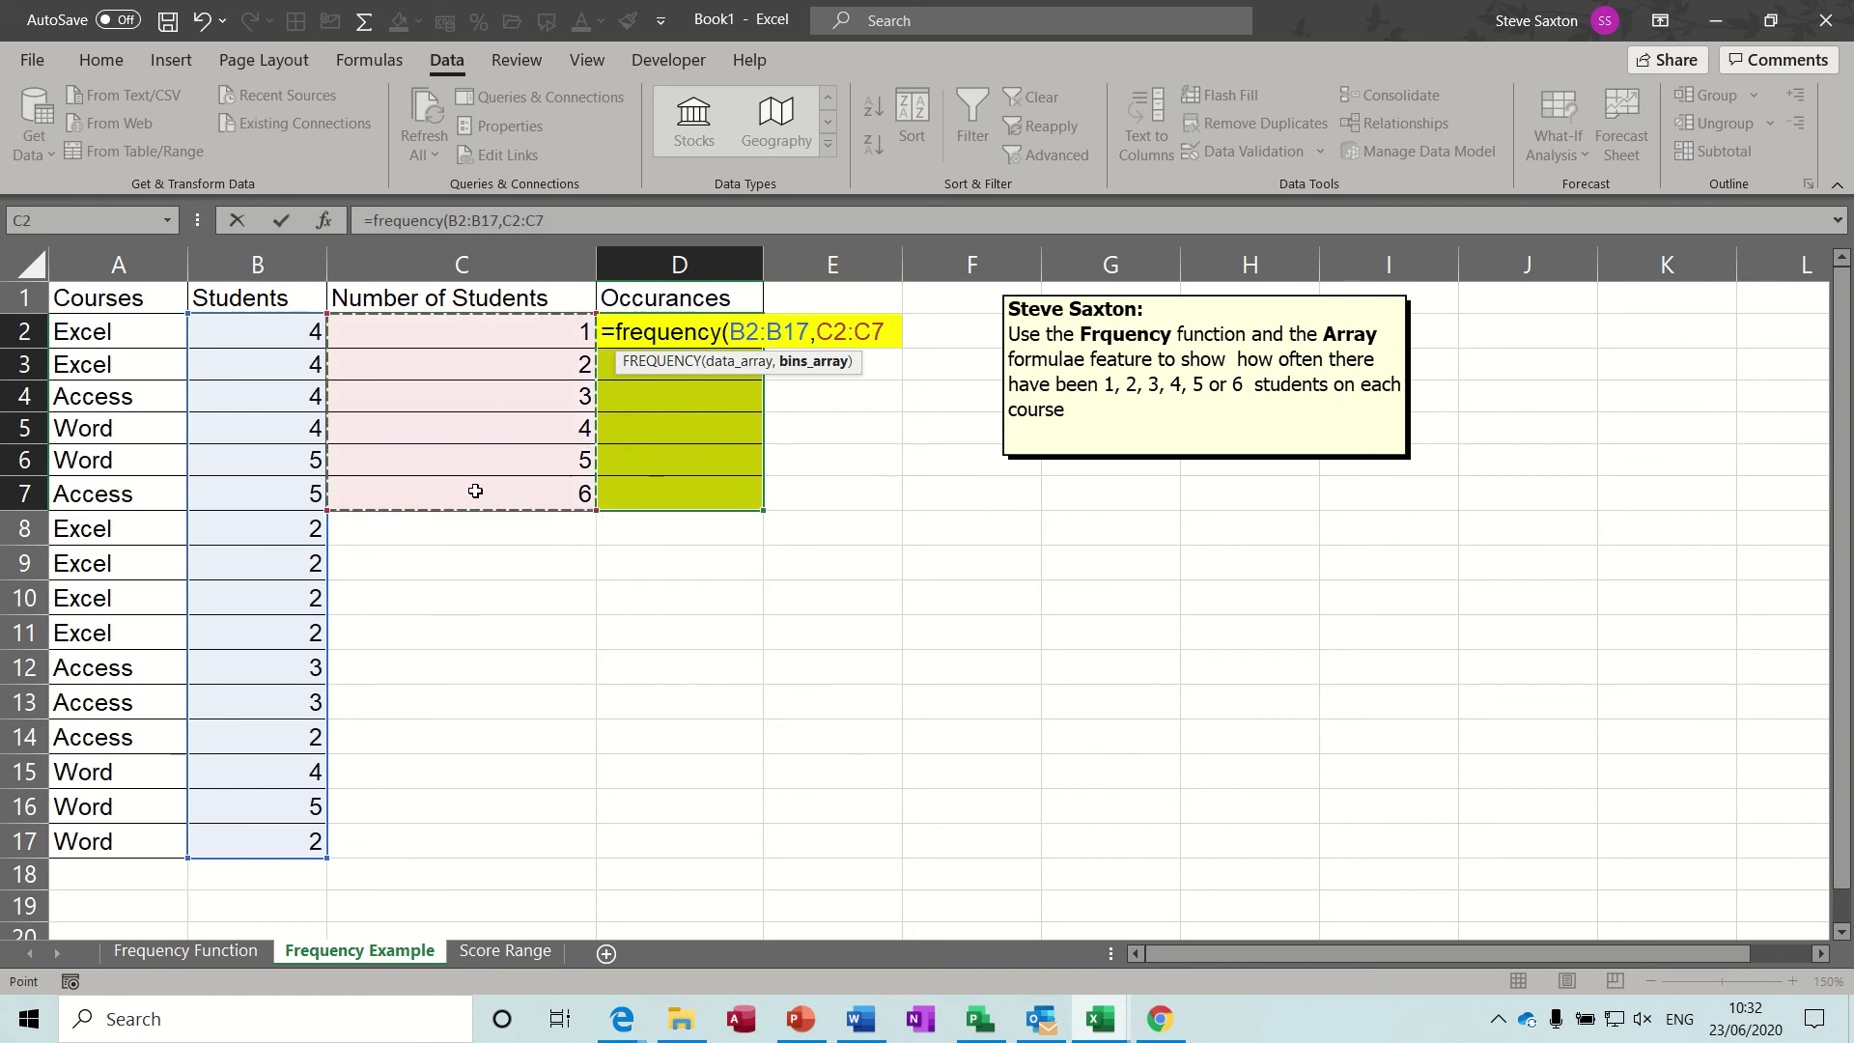
{"action": "key", "text": "ctrl+shift+Return"}
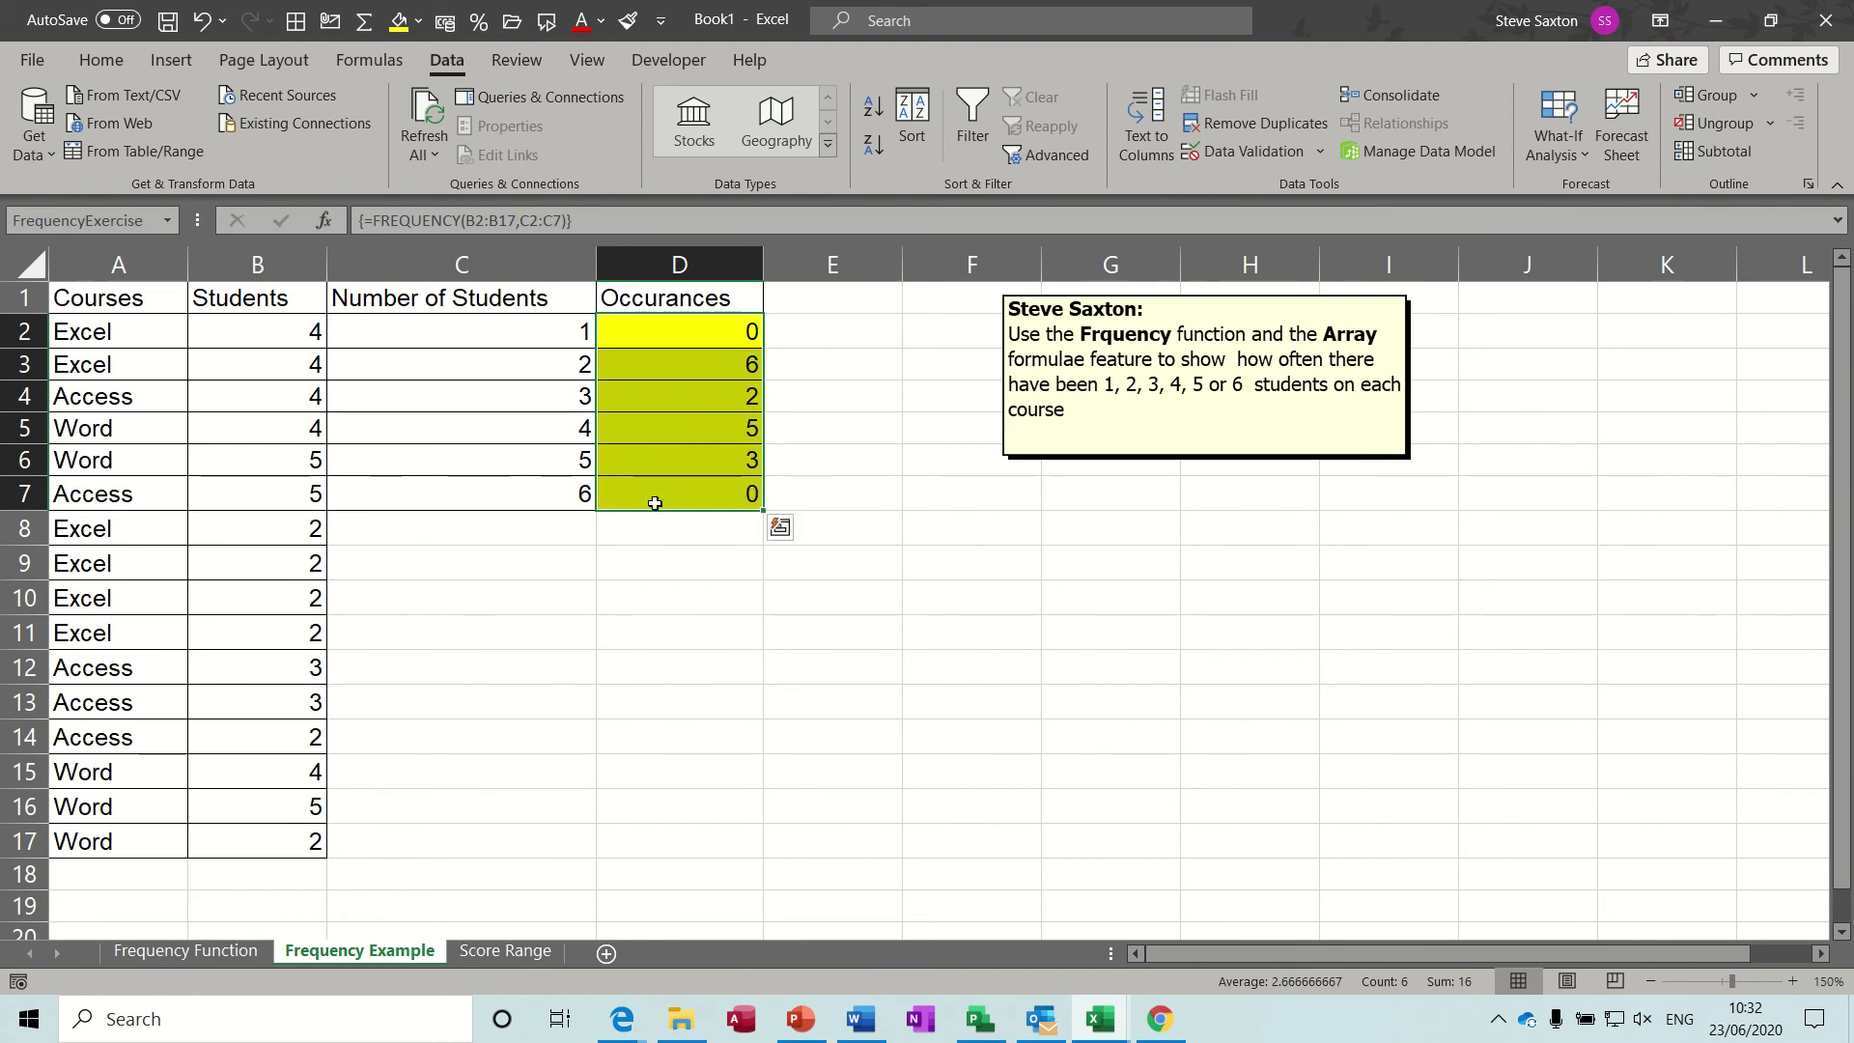
Set each student figure in cells B2 through B5 to 6.
{"action": "left_click", "coordinate": [277, 335]}
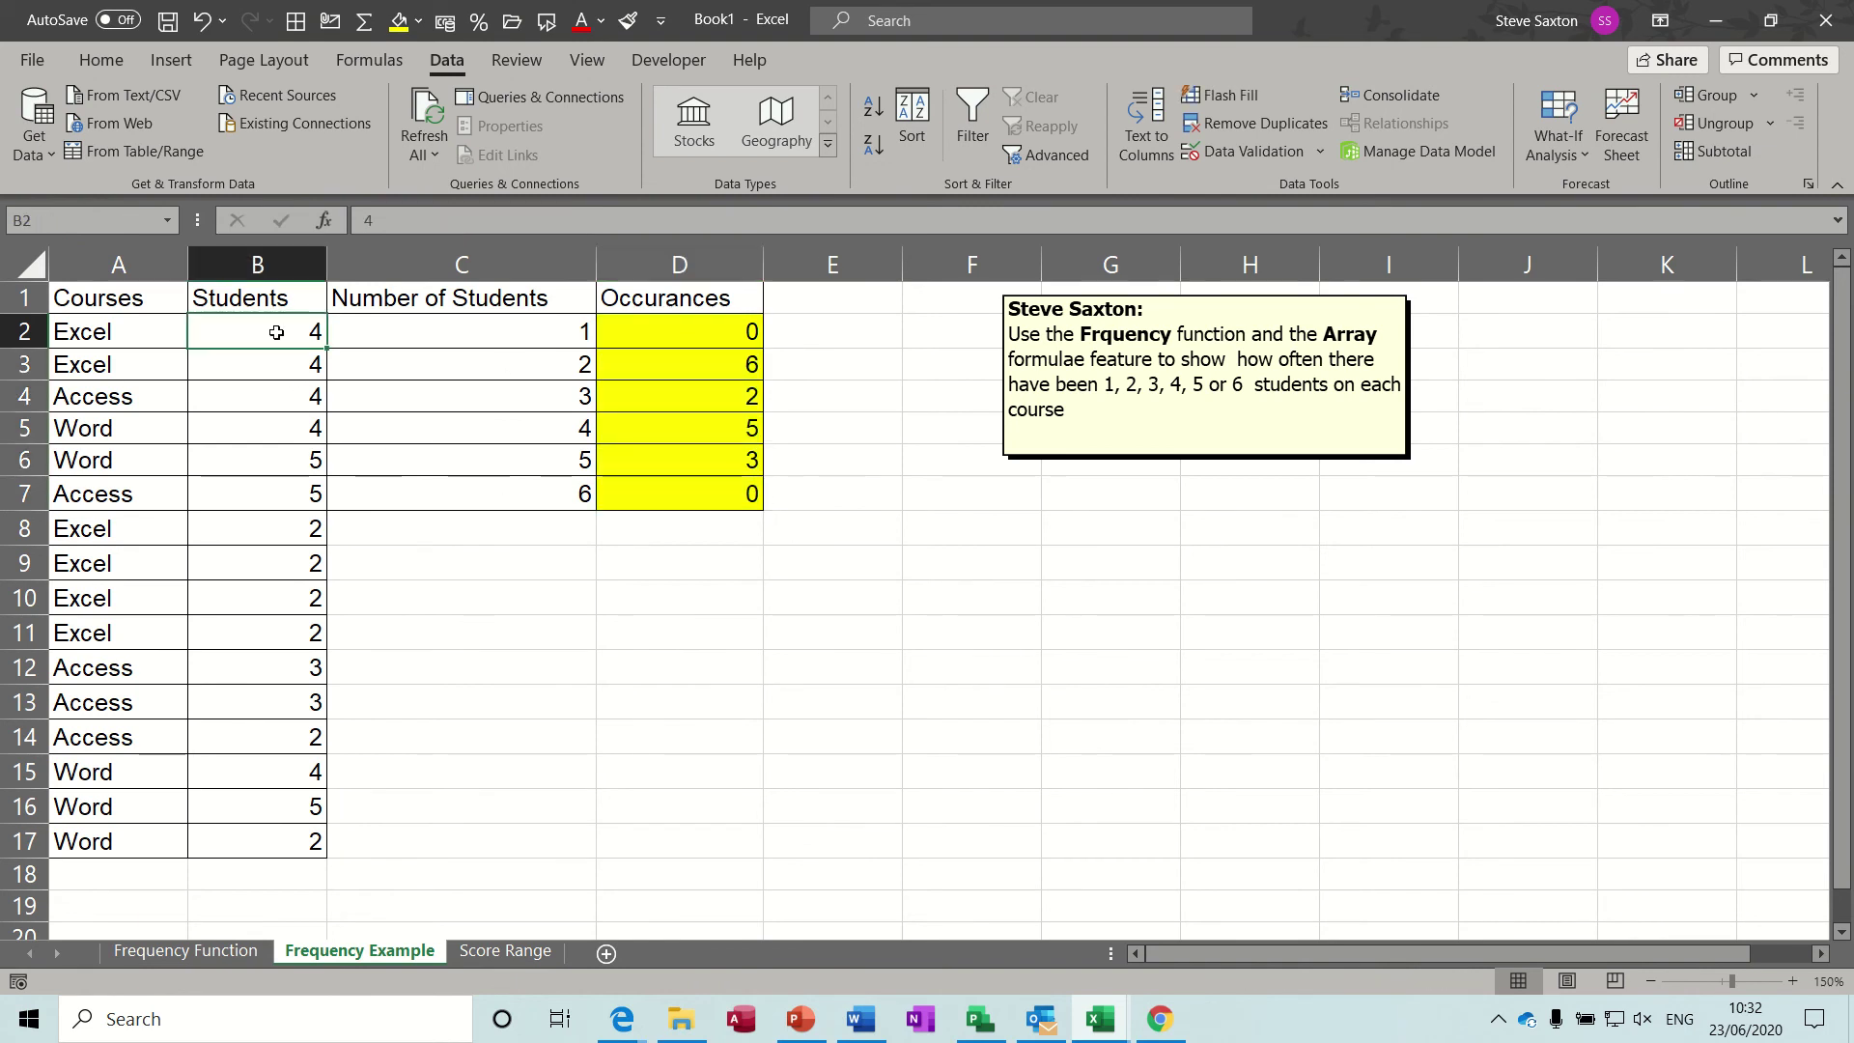
{"action": "type", "text": "6"}
{"action": "key", "text": "Return"}
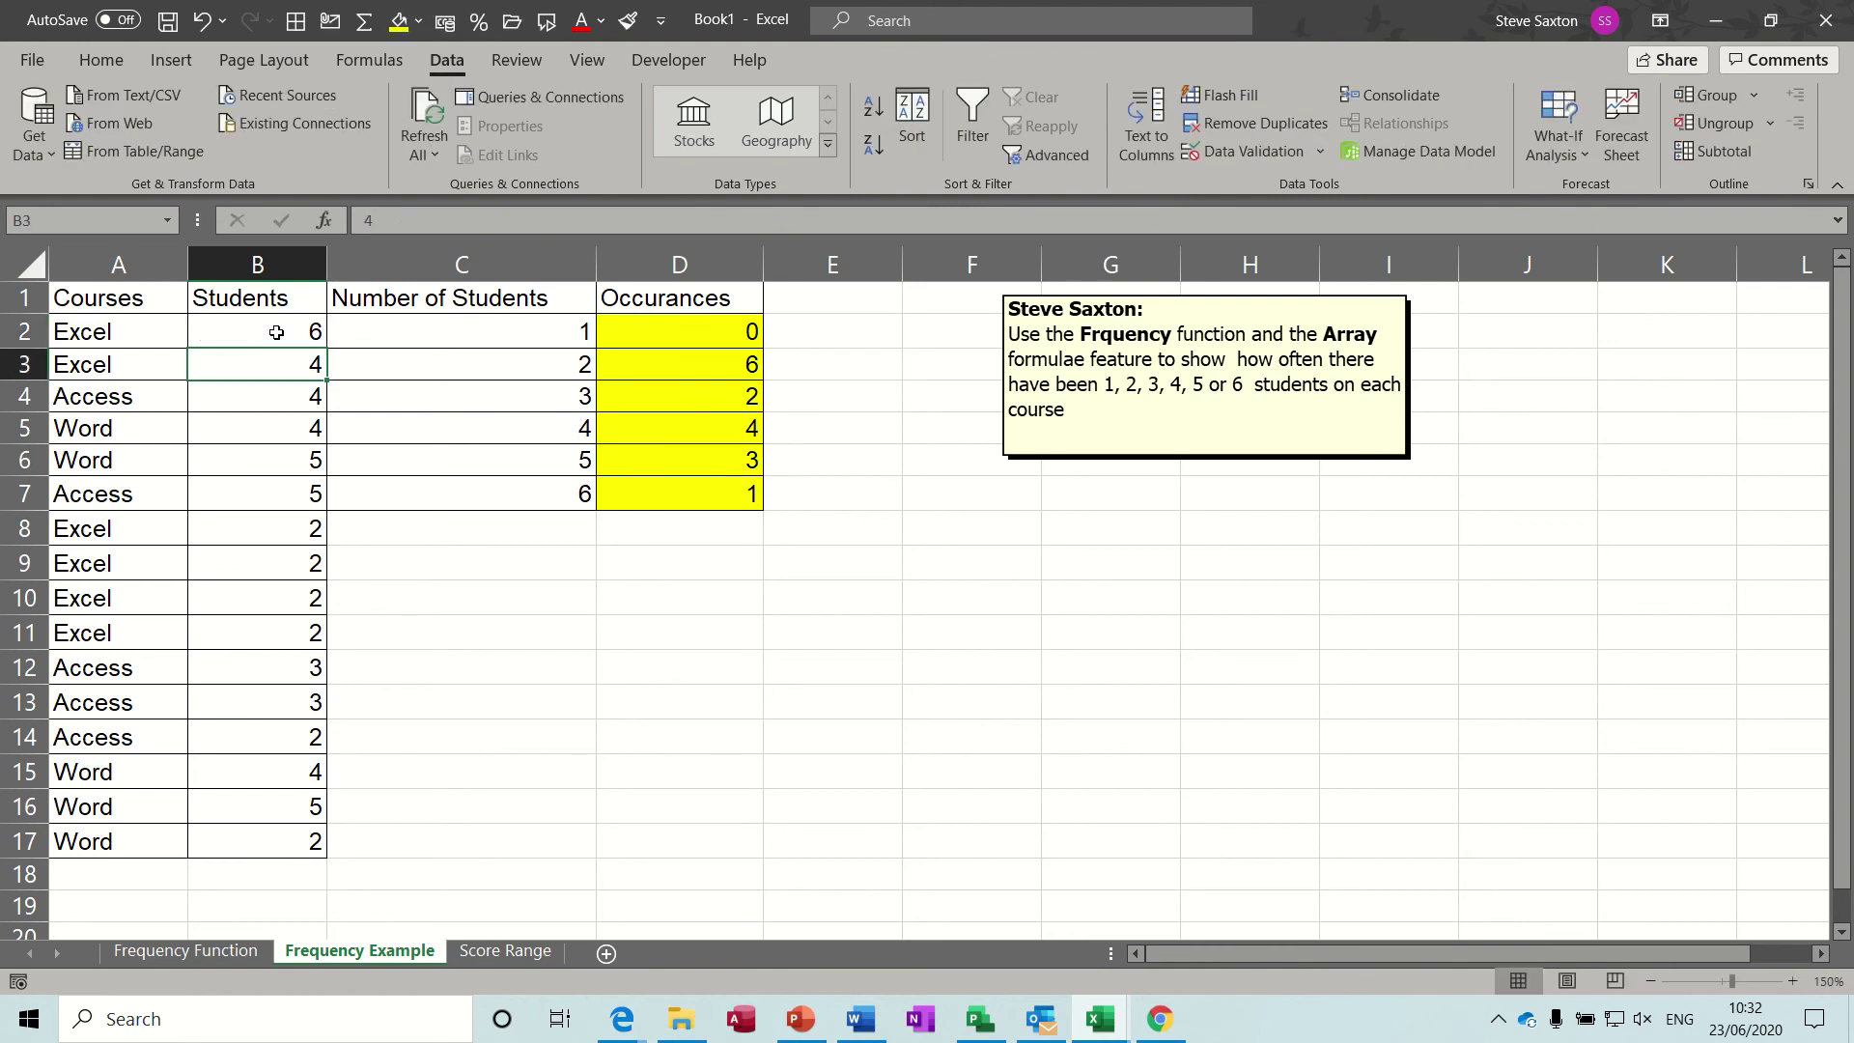
{"action": "type", "text": "6"}
{"action": "key", "text": "Return"}
{"action": "type", "text": "6"}
{"action": "key", "text": "Return"}
{"action": "type", "text": "6"}
{"action": "key", "text": "Return"}
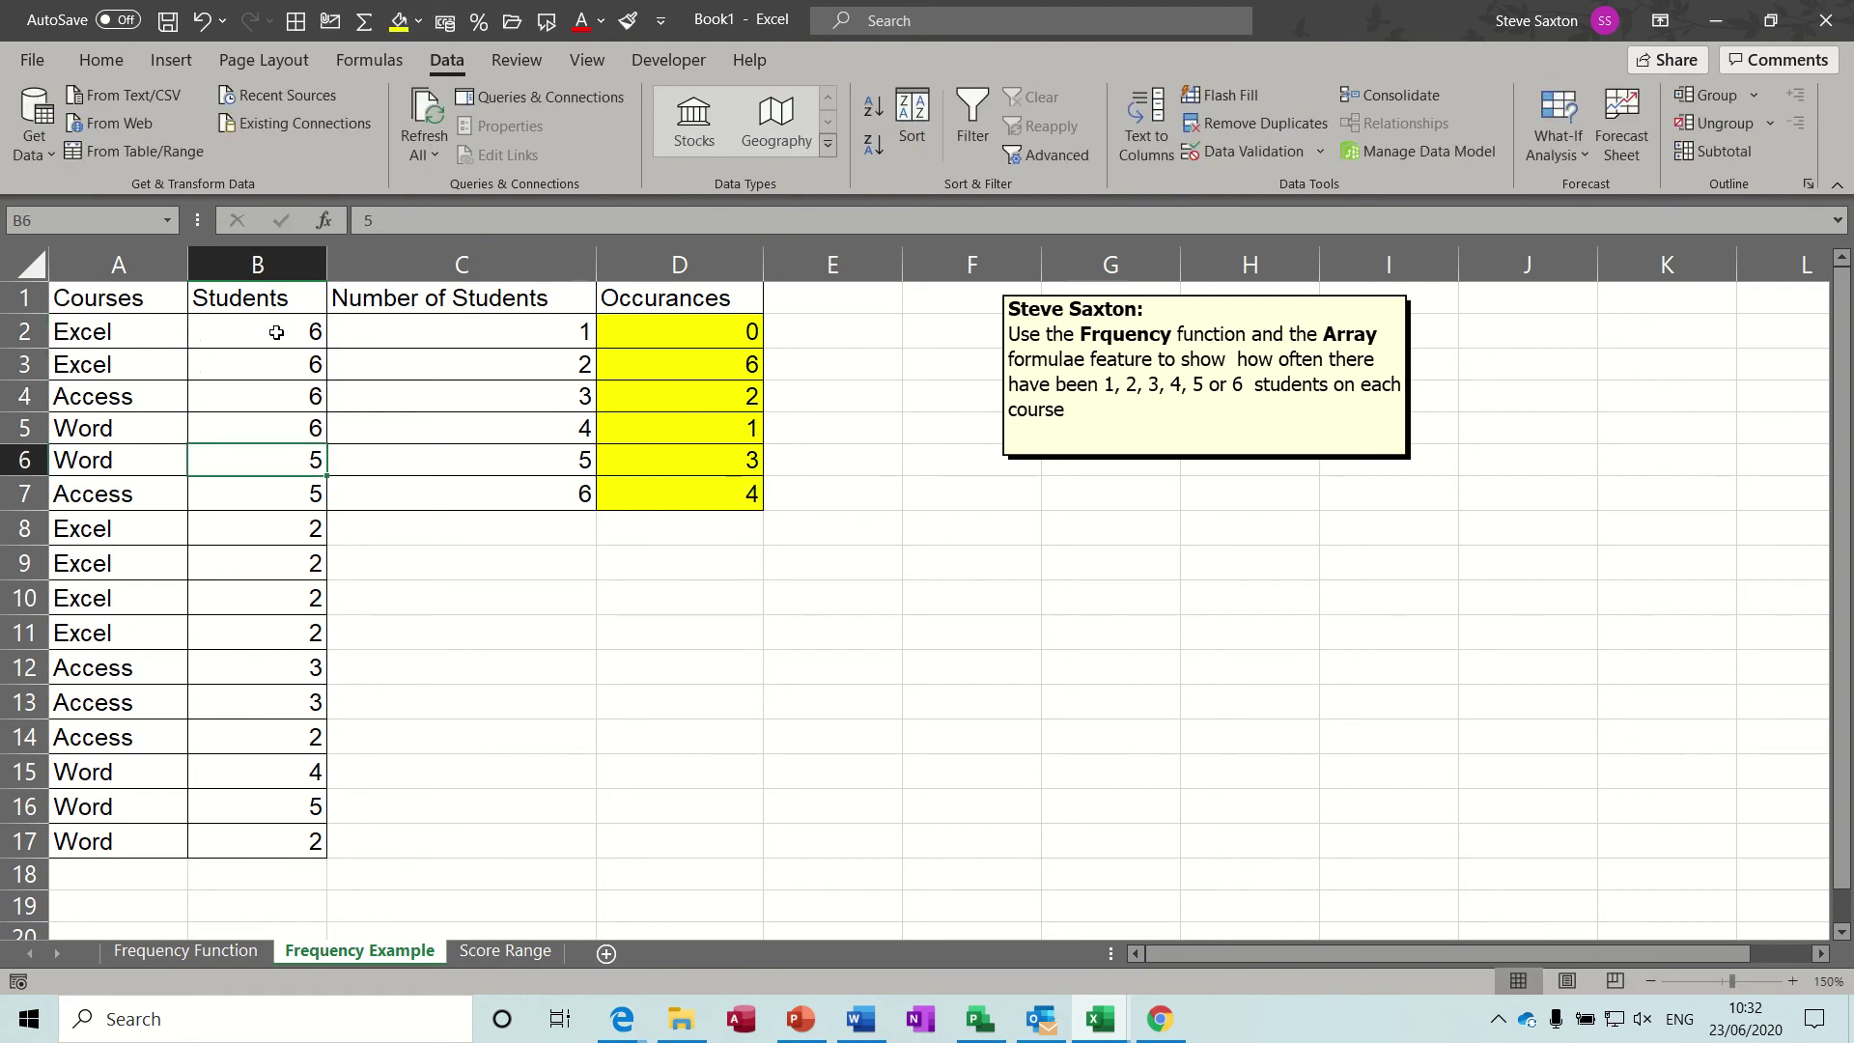
Set the student figures in cells B11 and B12 to 1.
{"action": "left_click", "coordinate": [293, 626]}
{"action": "type", "text": "1"}
{"action": "key", "text": "Return"}
{"action": "type", "text": "1"}
{"action": "key", "text": "Return"}
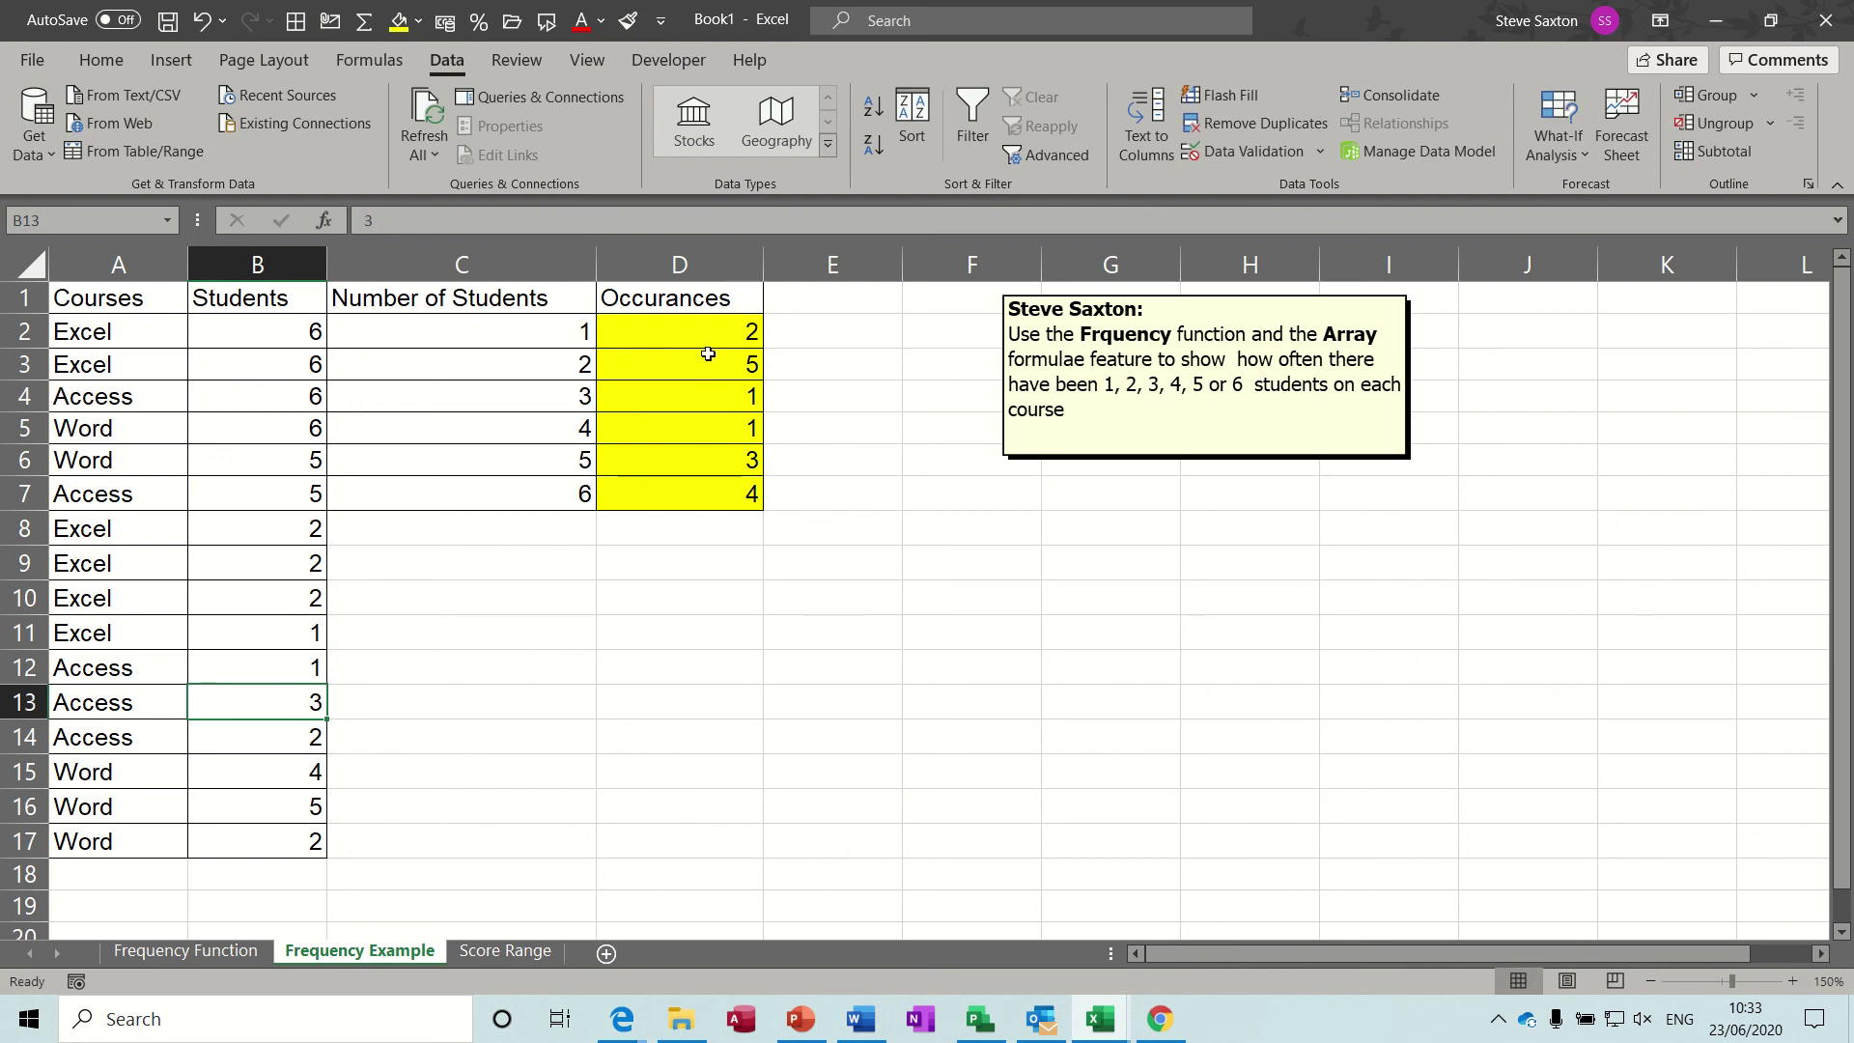
Open the Score Range sheet and examine its student scores, the range limits and the Students formulas in D2:D6.
{"action": "left_click", "coordinate": [500, 951]}
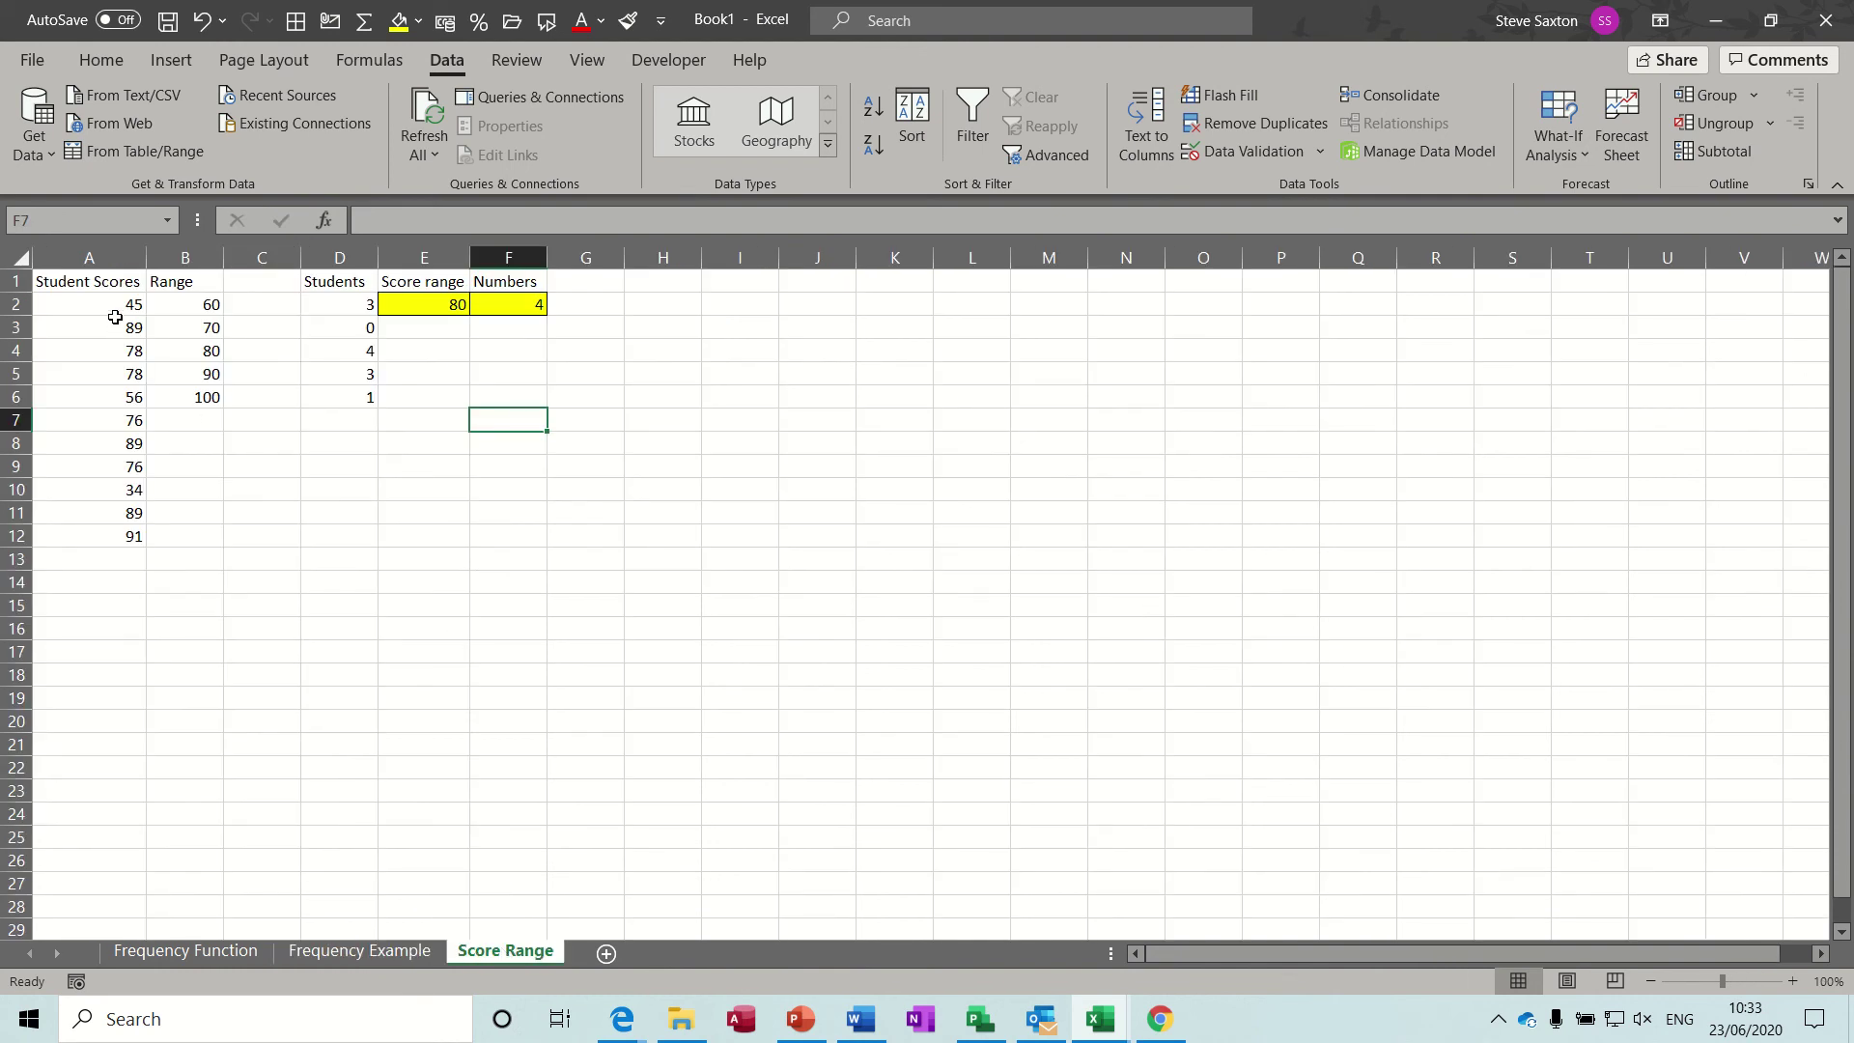
{"action": "left_click_drag", "start_coordinate": [115, 305], "coordinate": [111, 537]}
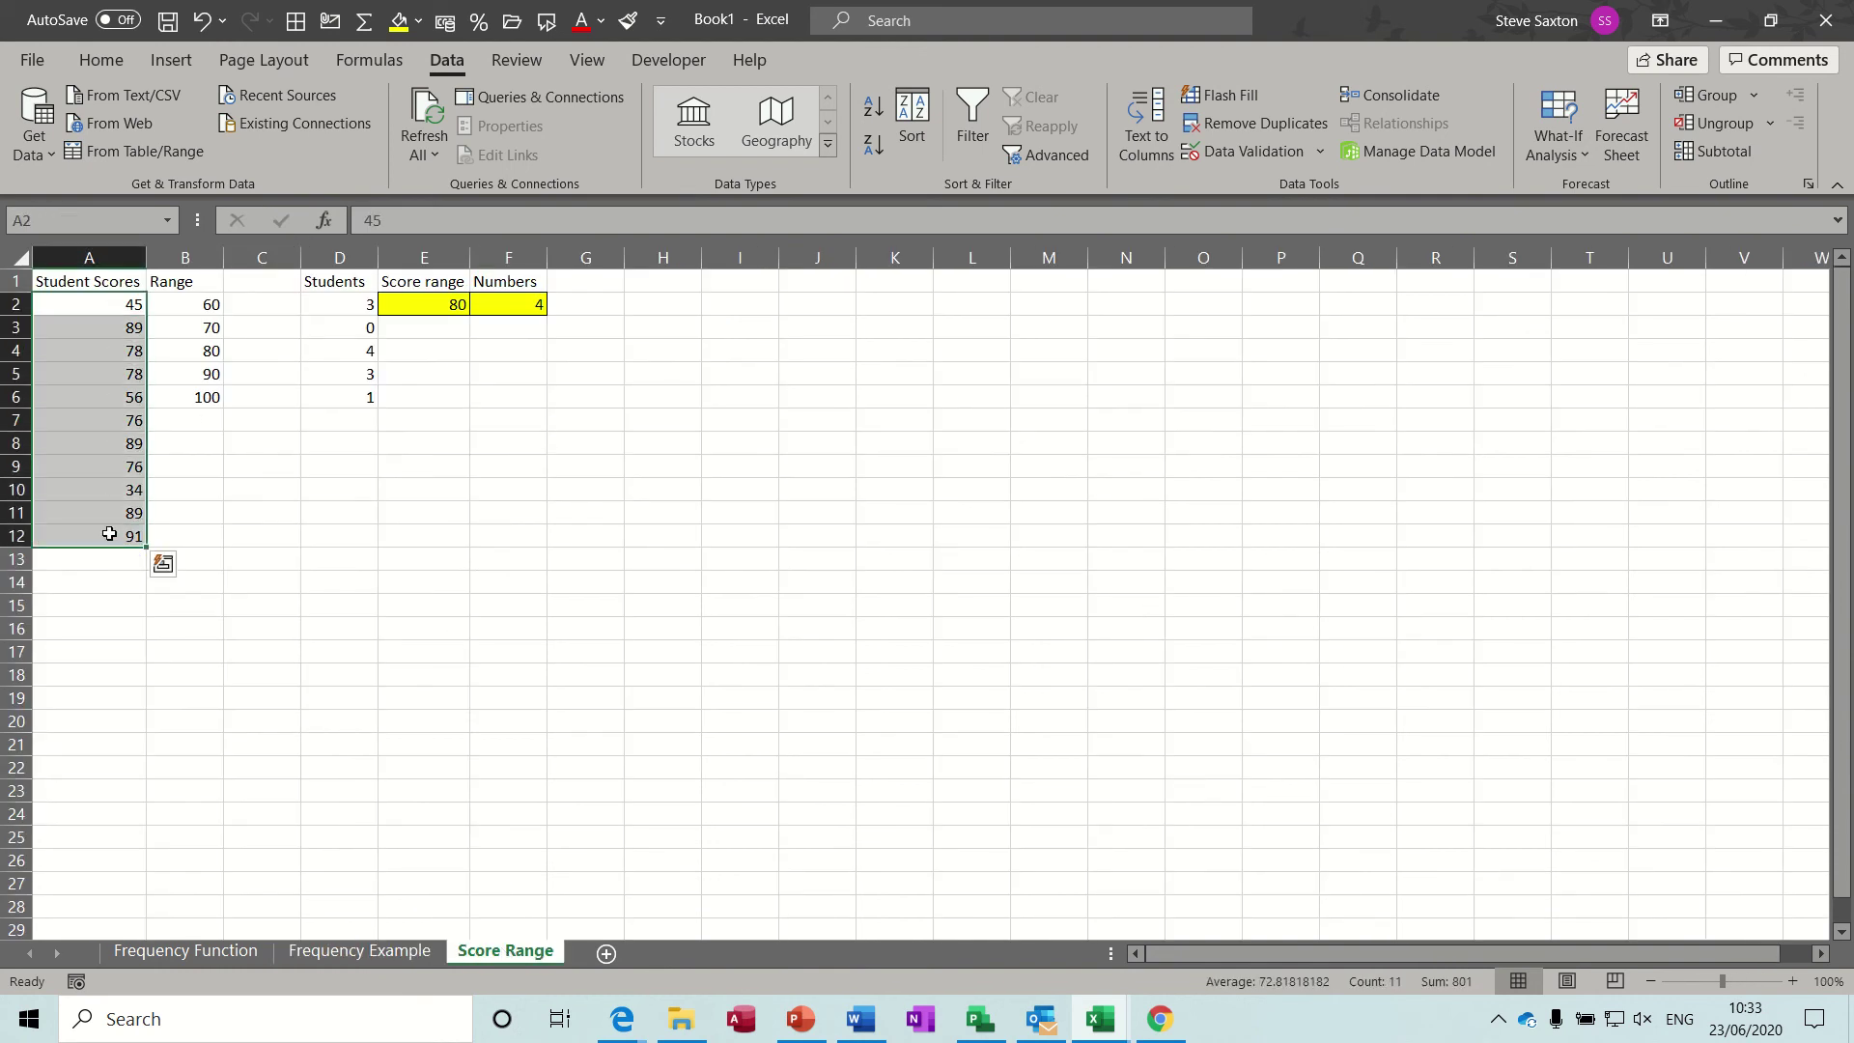
{"action": "left_click_drag", "start_coordinate": [193, 303], "coordinate": [184, 394]}
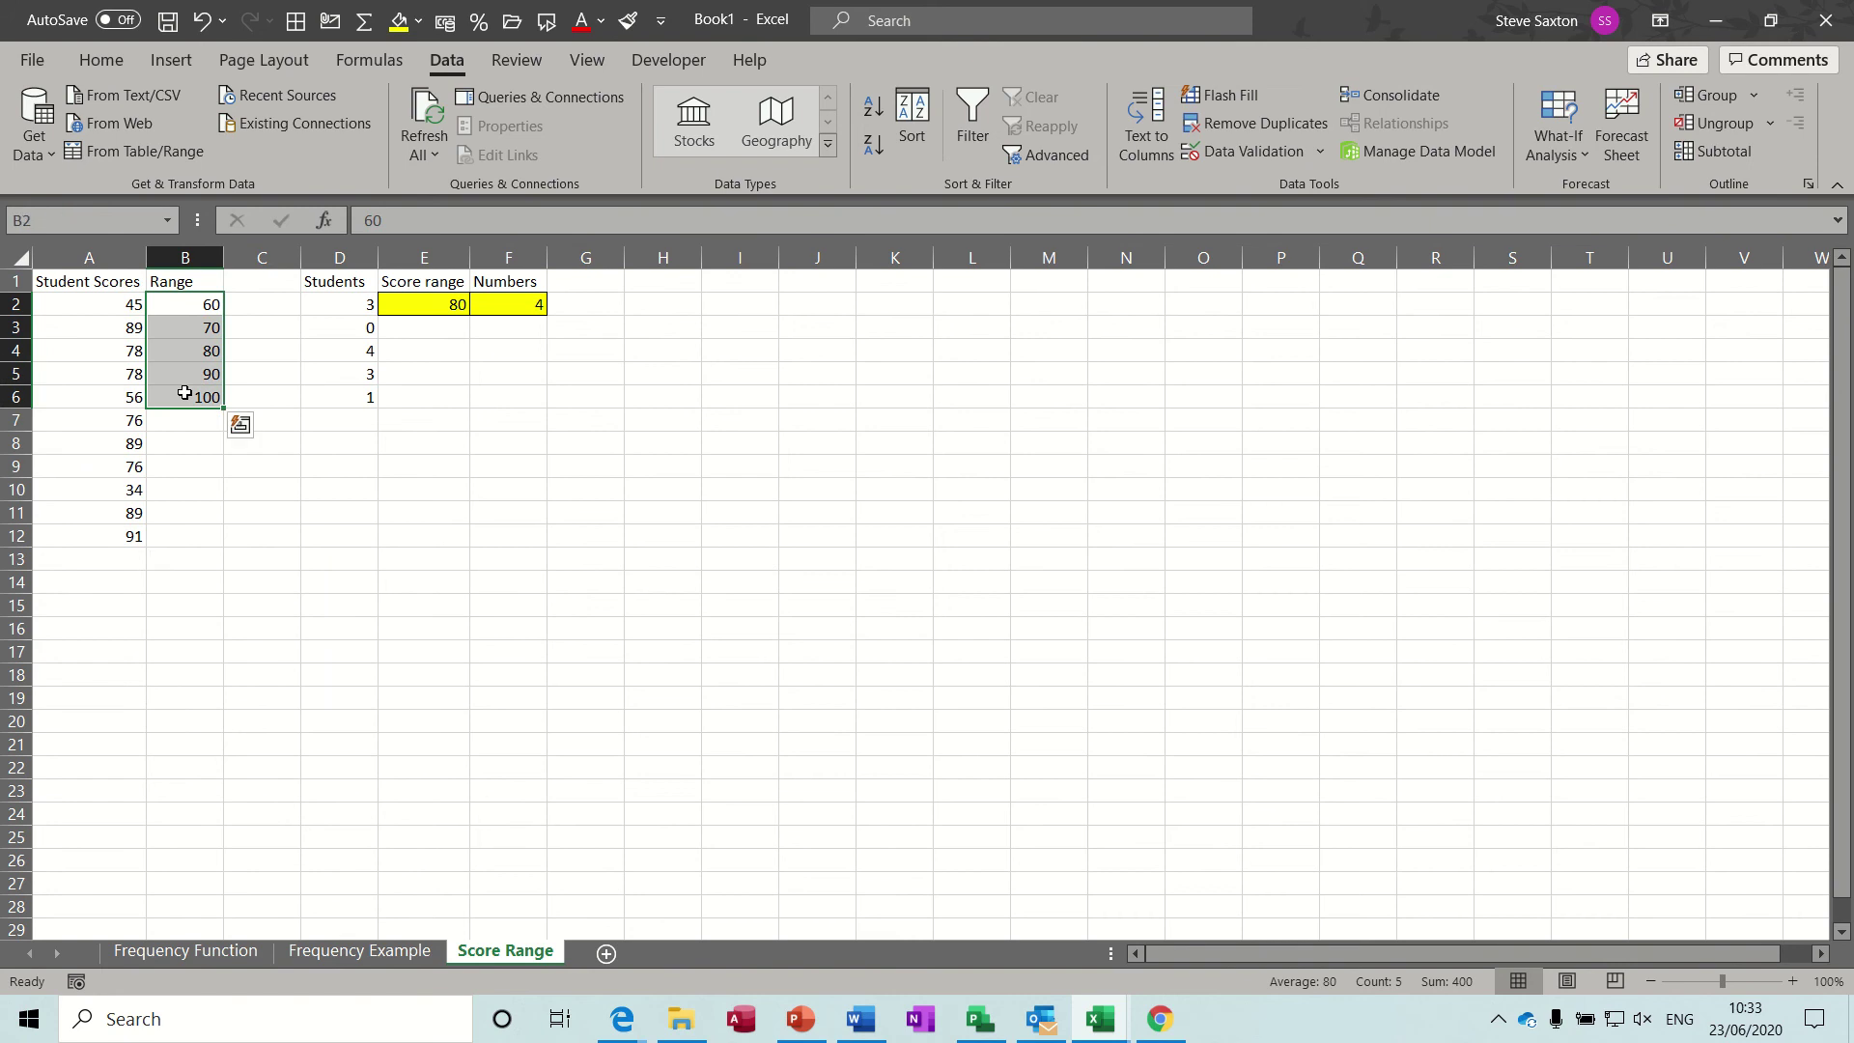
{"action": "left_click", "coordinate": [346, 300]}
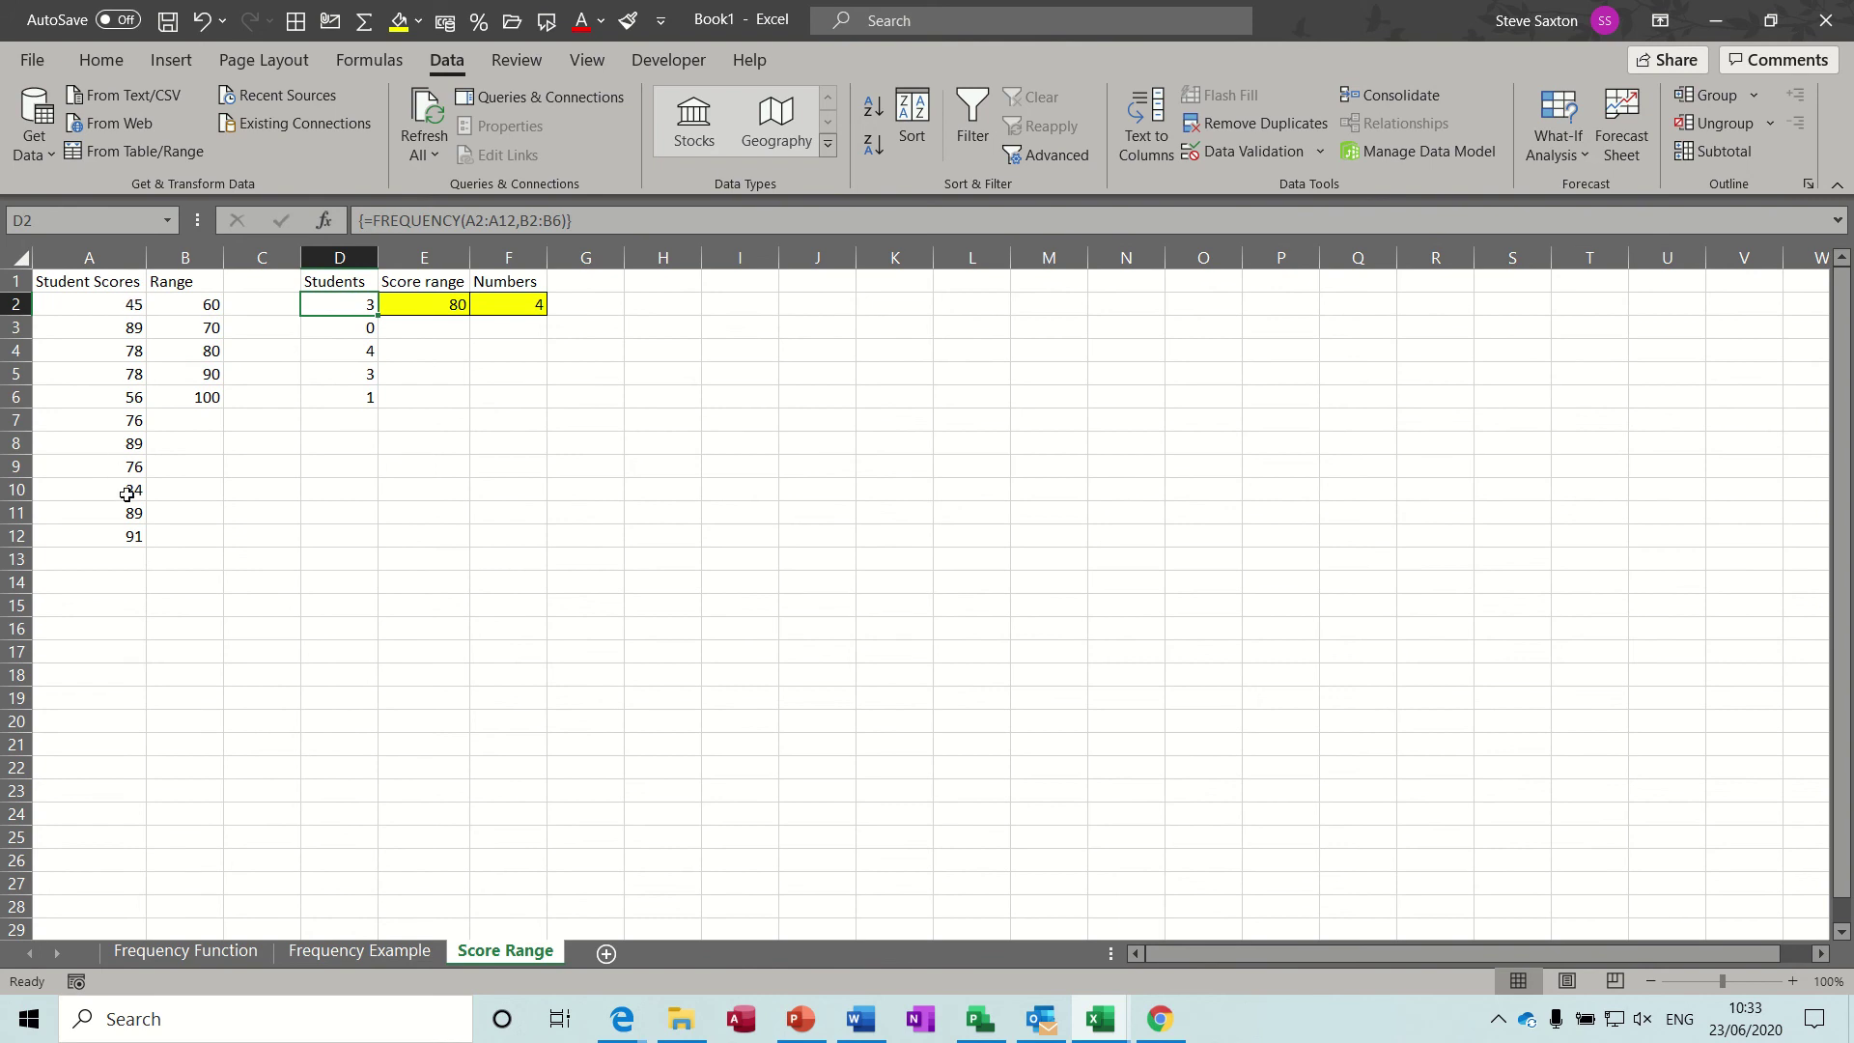
{"action": "left_click", "coordinate": [354, 325]}
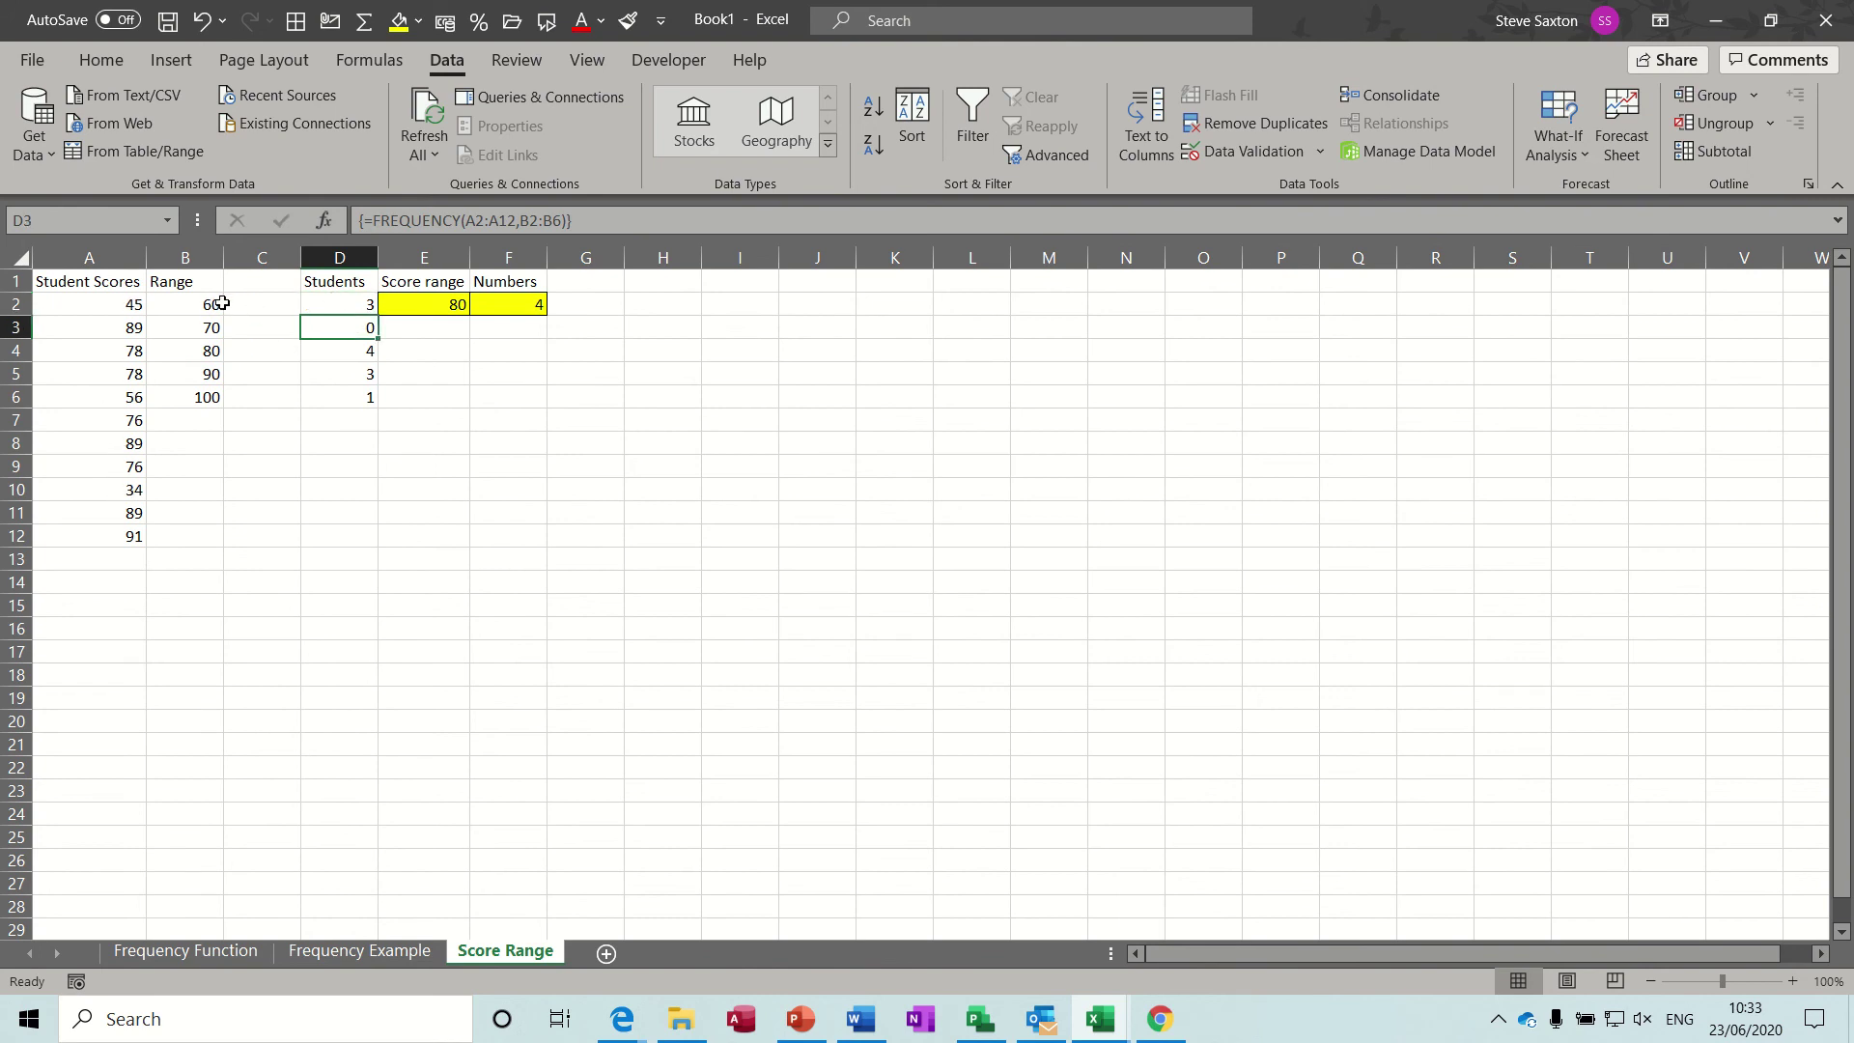
{"action": "left_click", "coordinate": [349, 350]}
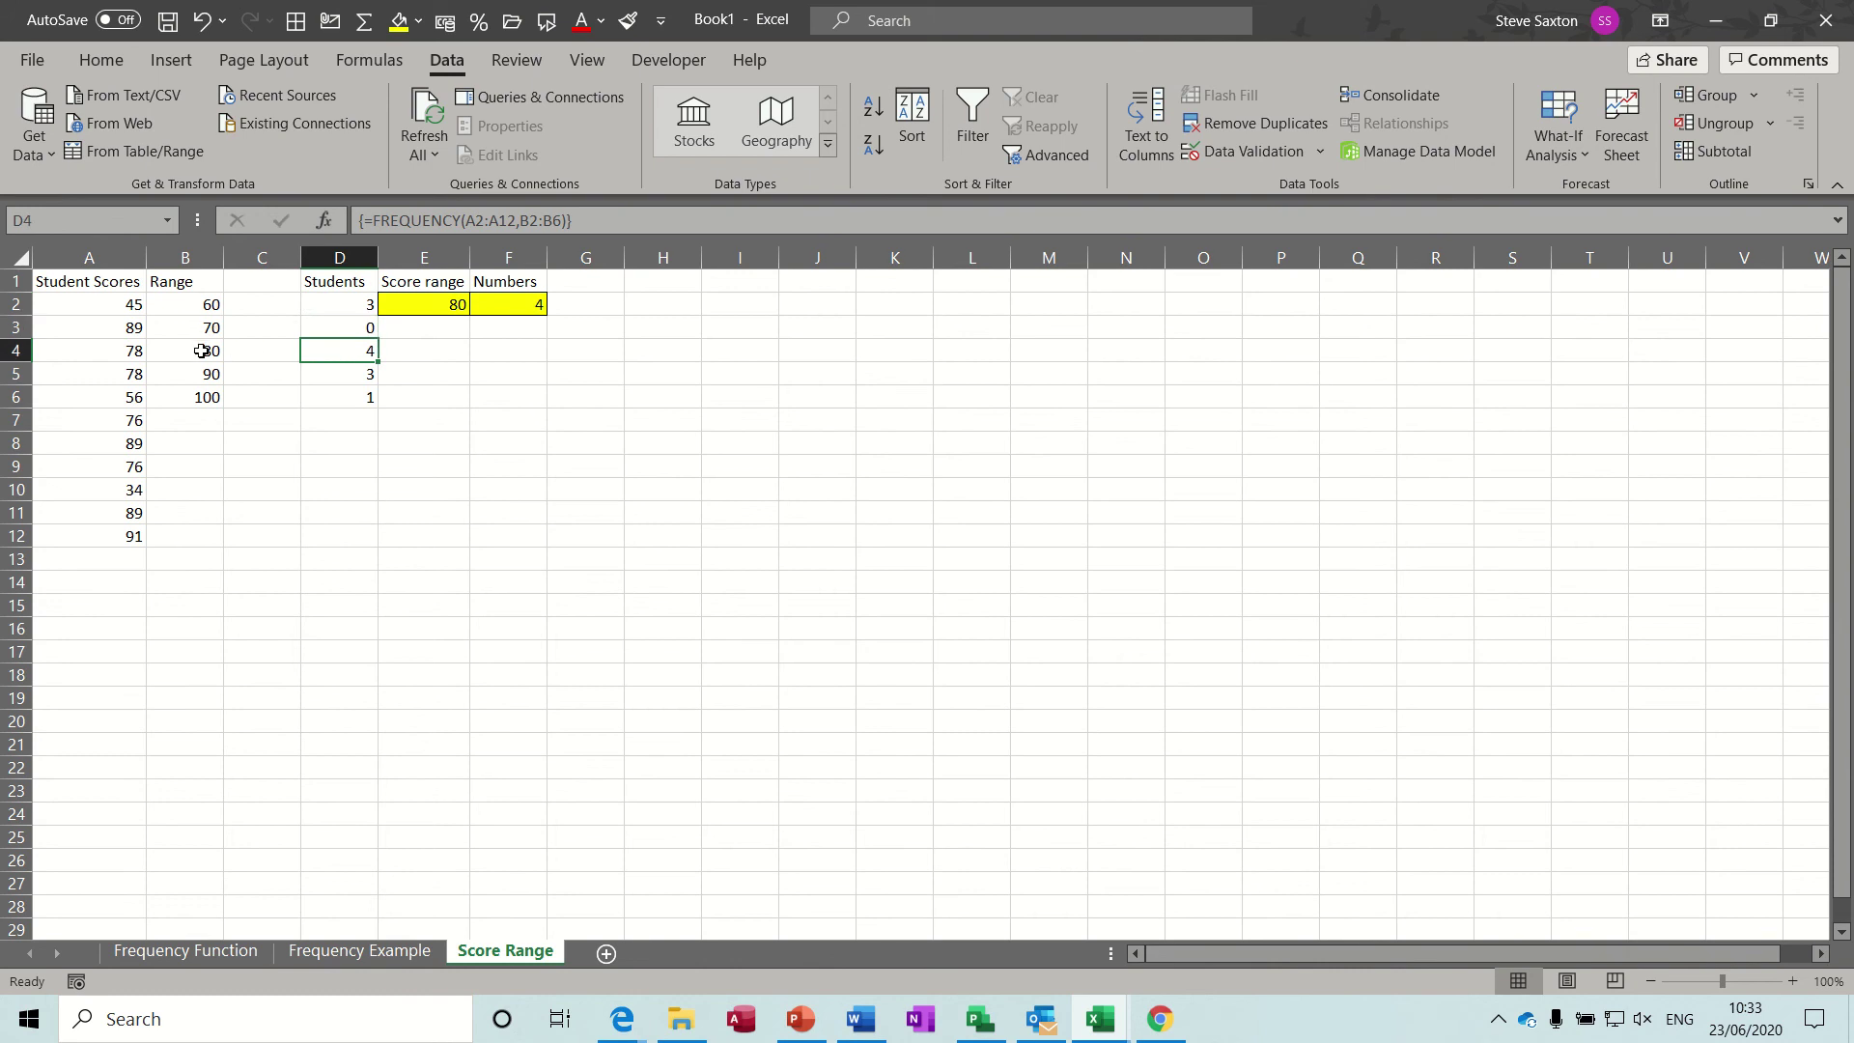
{"action": "left_click", "coordinate": [355, 382]}
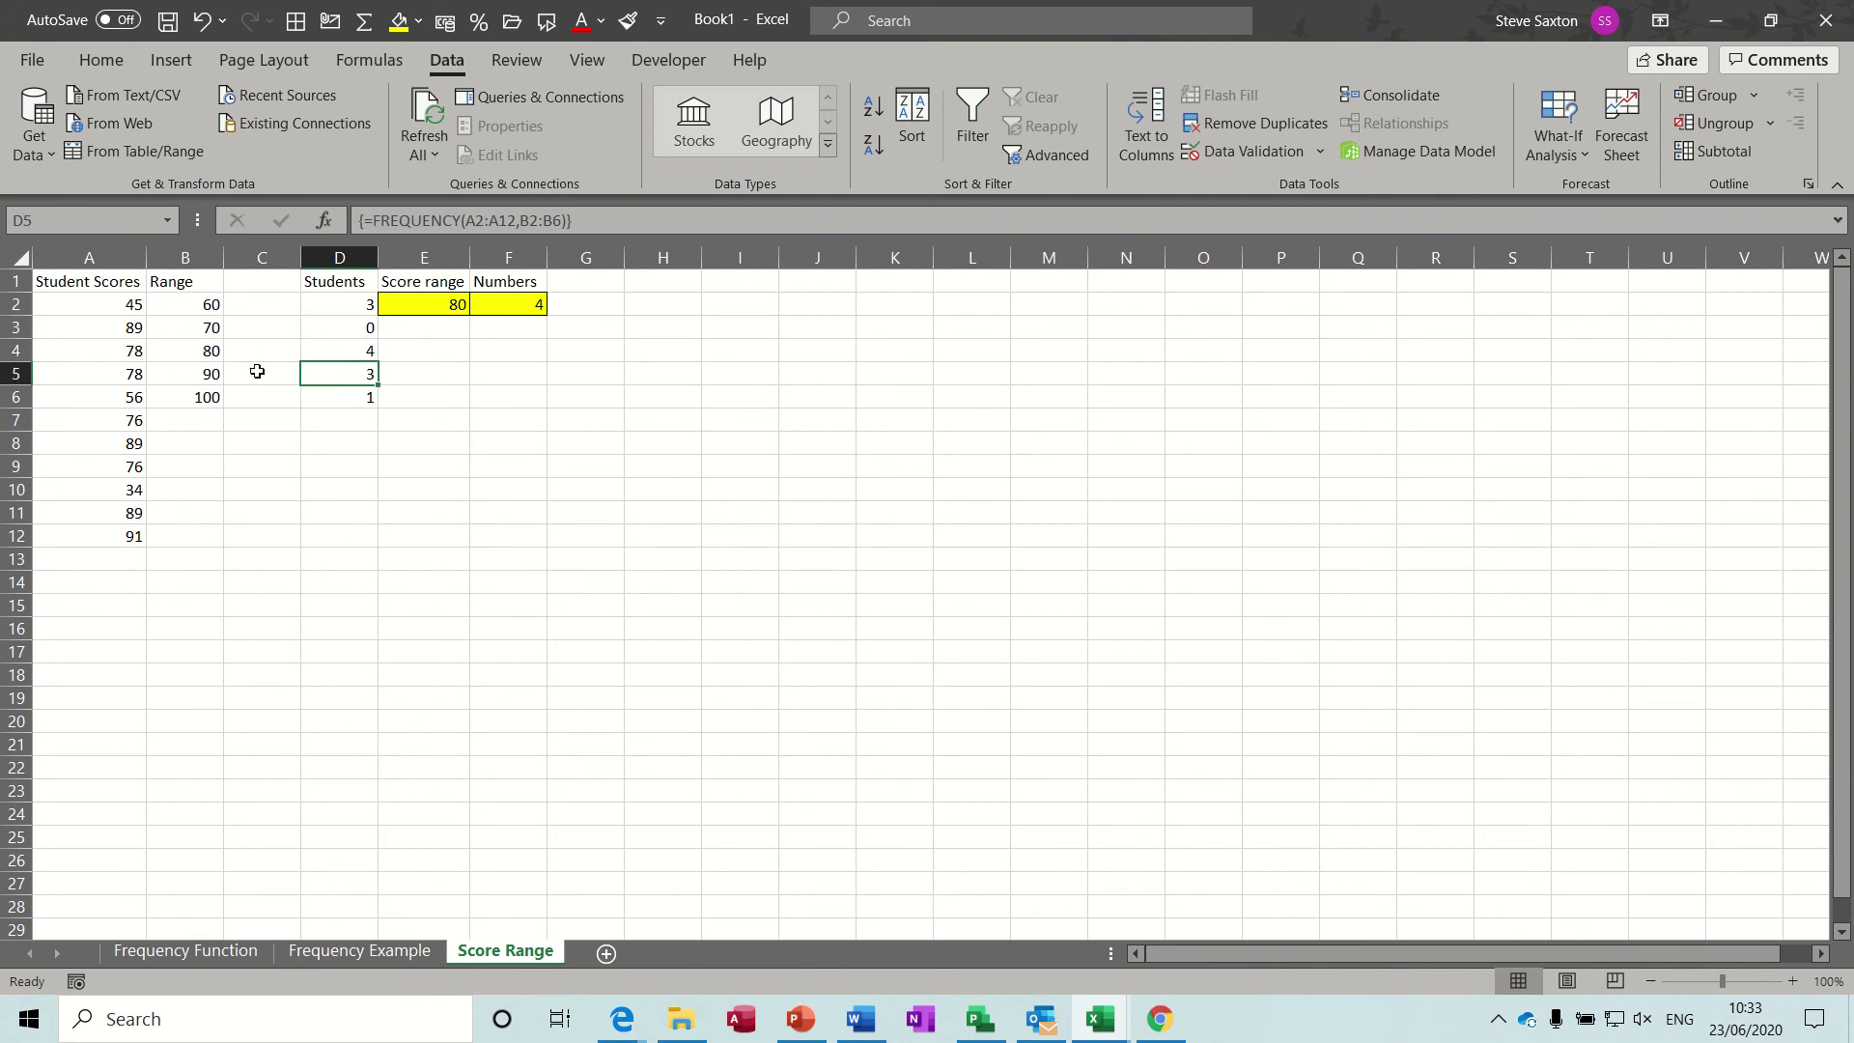
{"action": "left_click", "coordinate": [367, 402]}
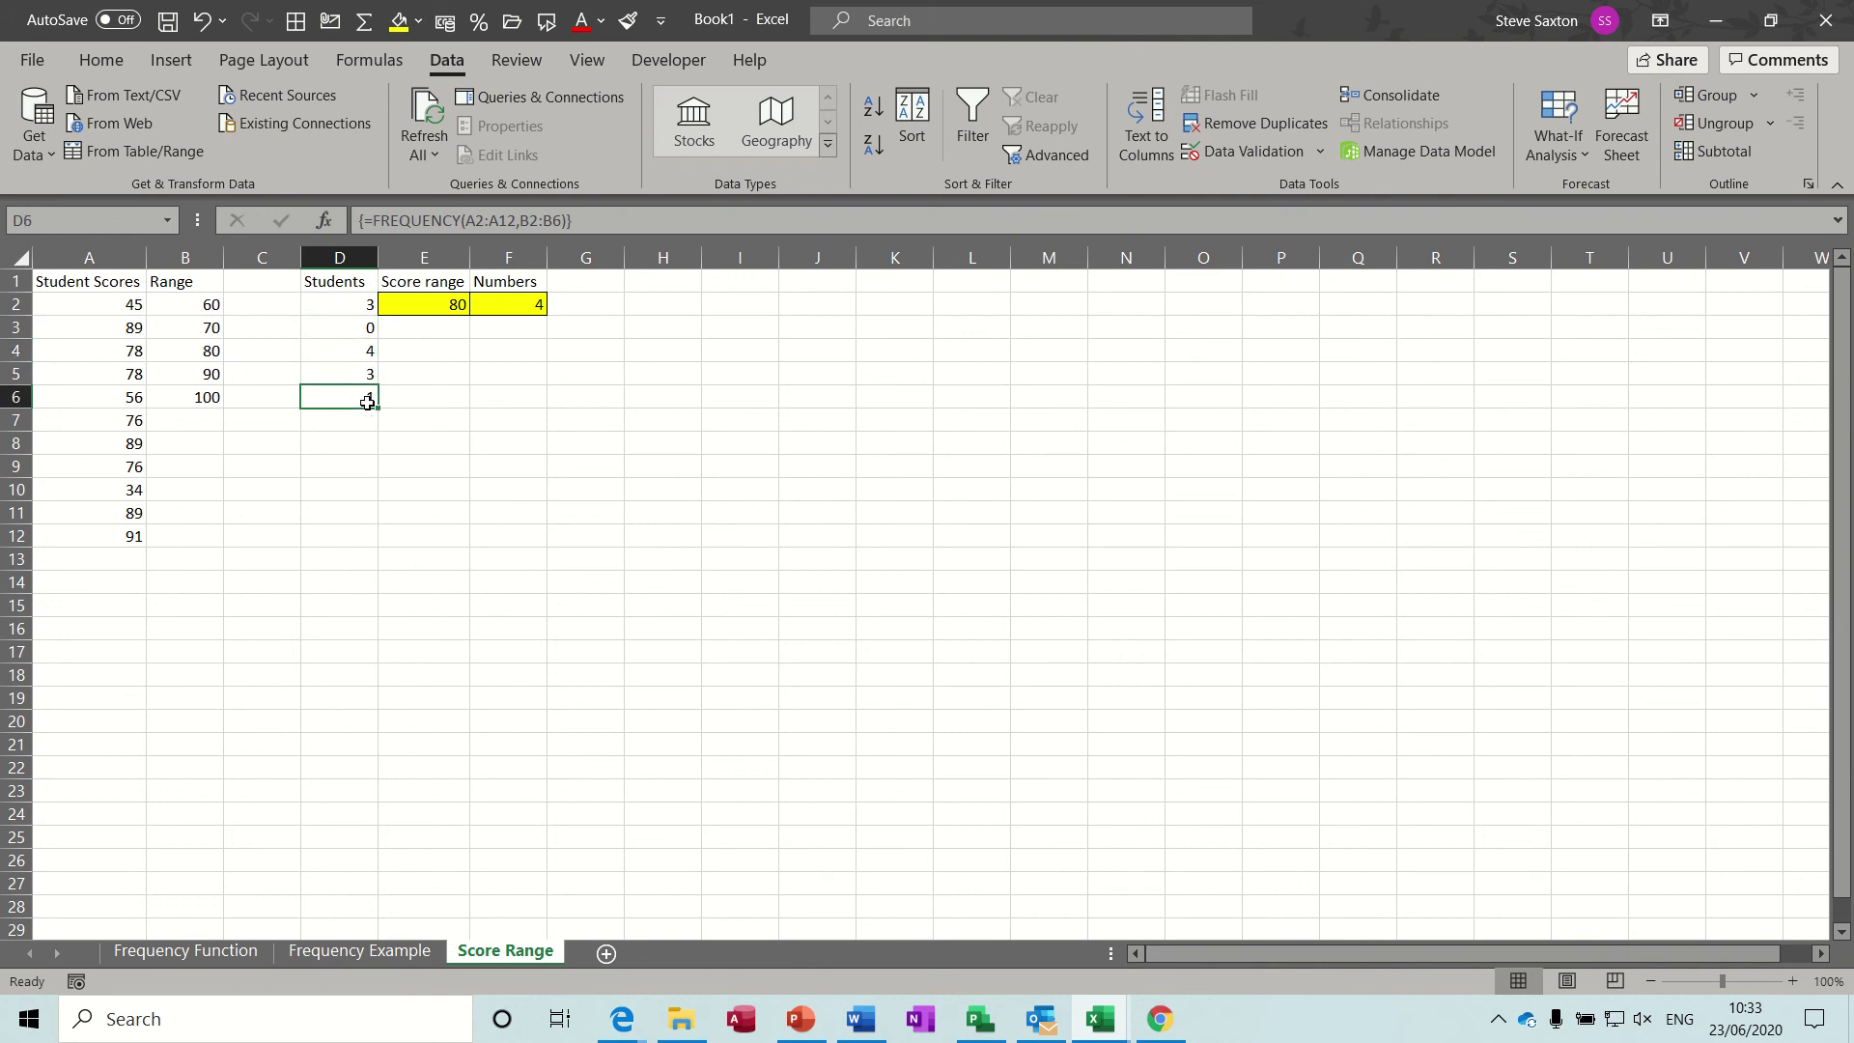
Enter the array formula =FREQUENCY(A2:A12,B2:B6) across the empty cells C2:C6.
{"action": "left_click", "coordinate": [270, 302]}
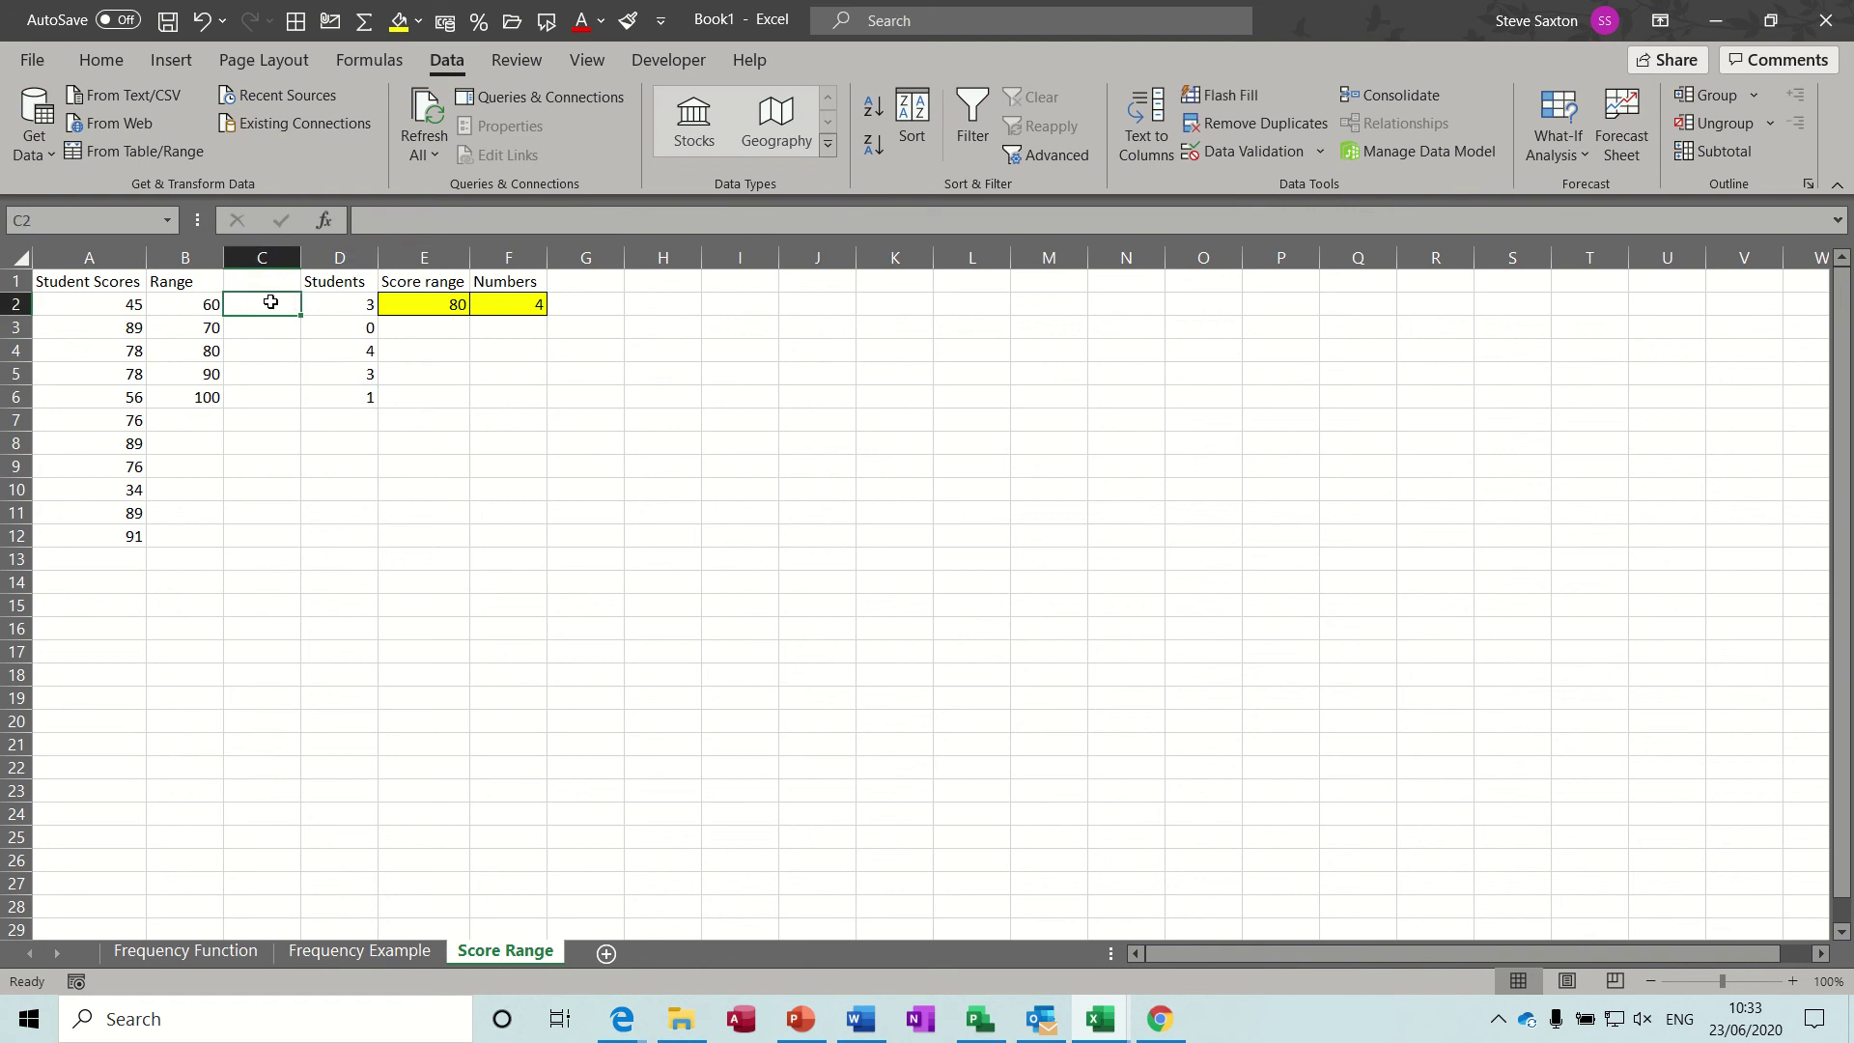
{"action": "left_click_drag", "start_coordinate": [271, 303], "coordinate": [260, 393]}
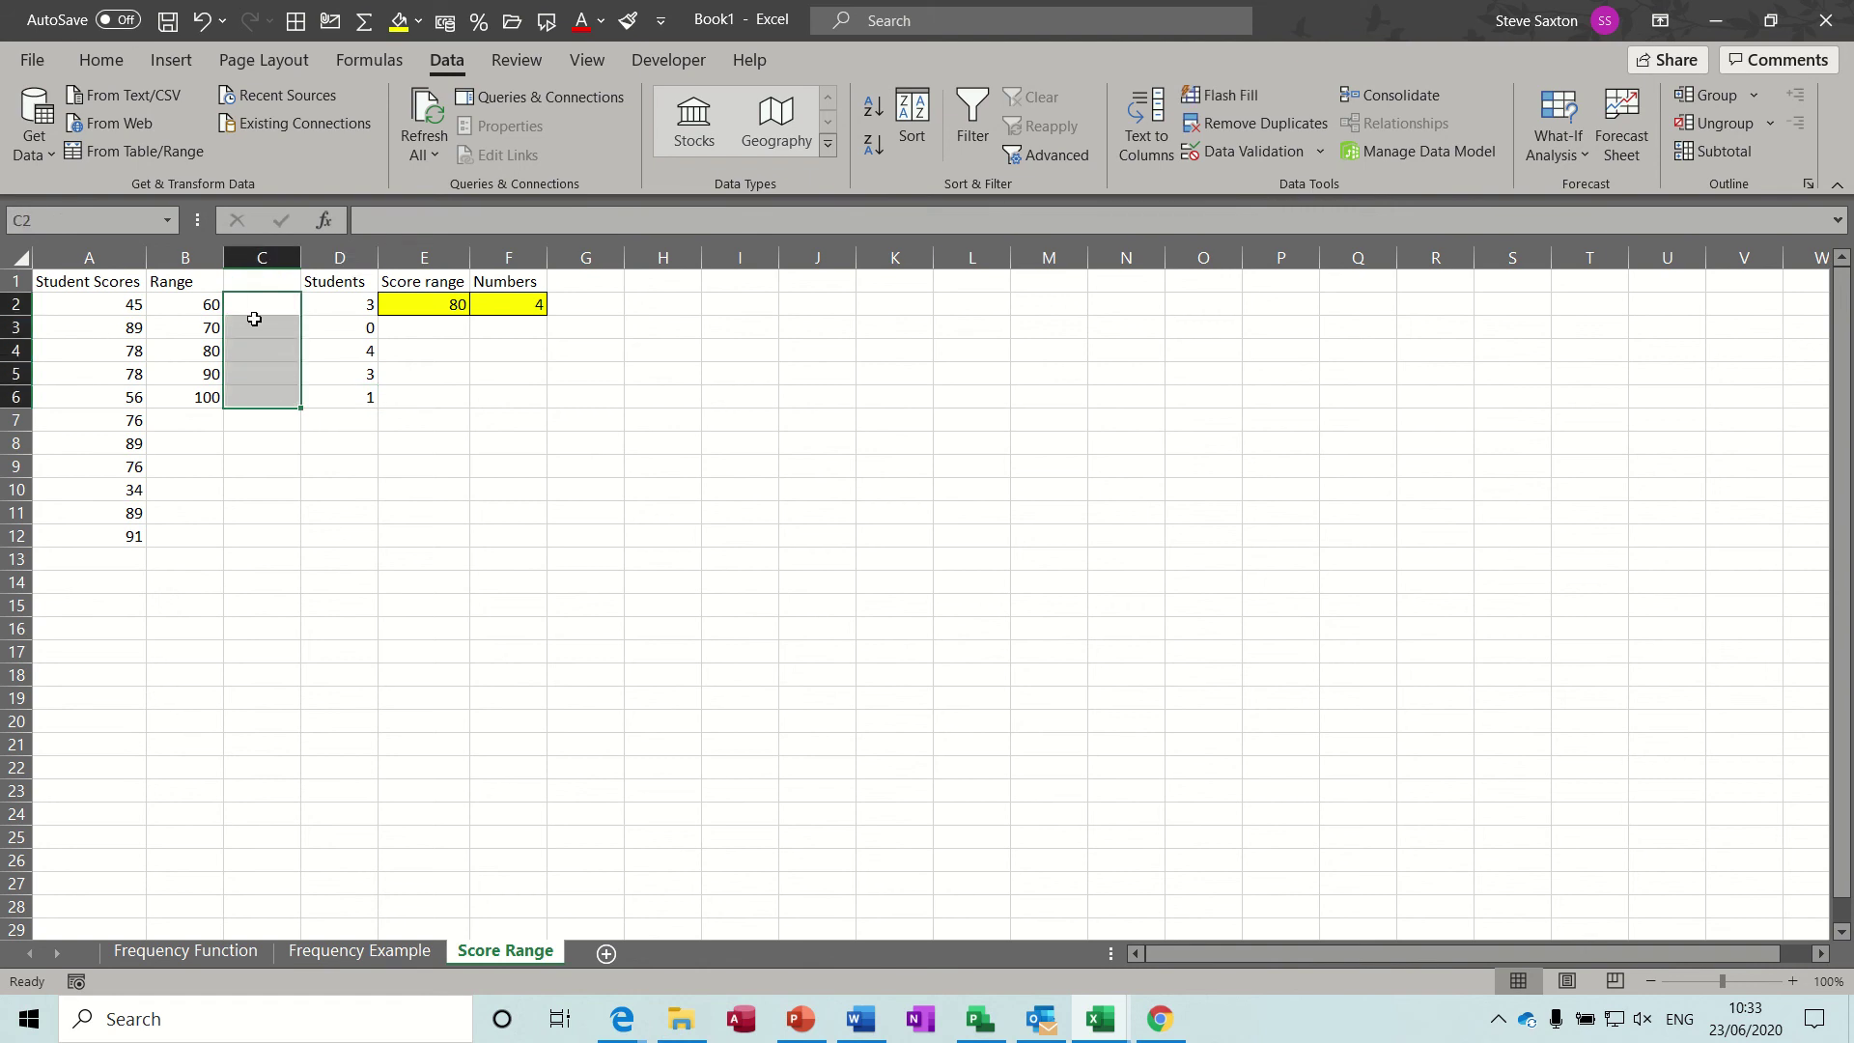
{"action": "type", "text": "=freq"}
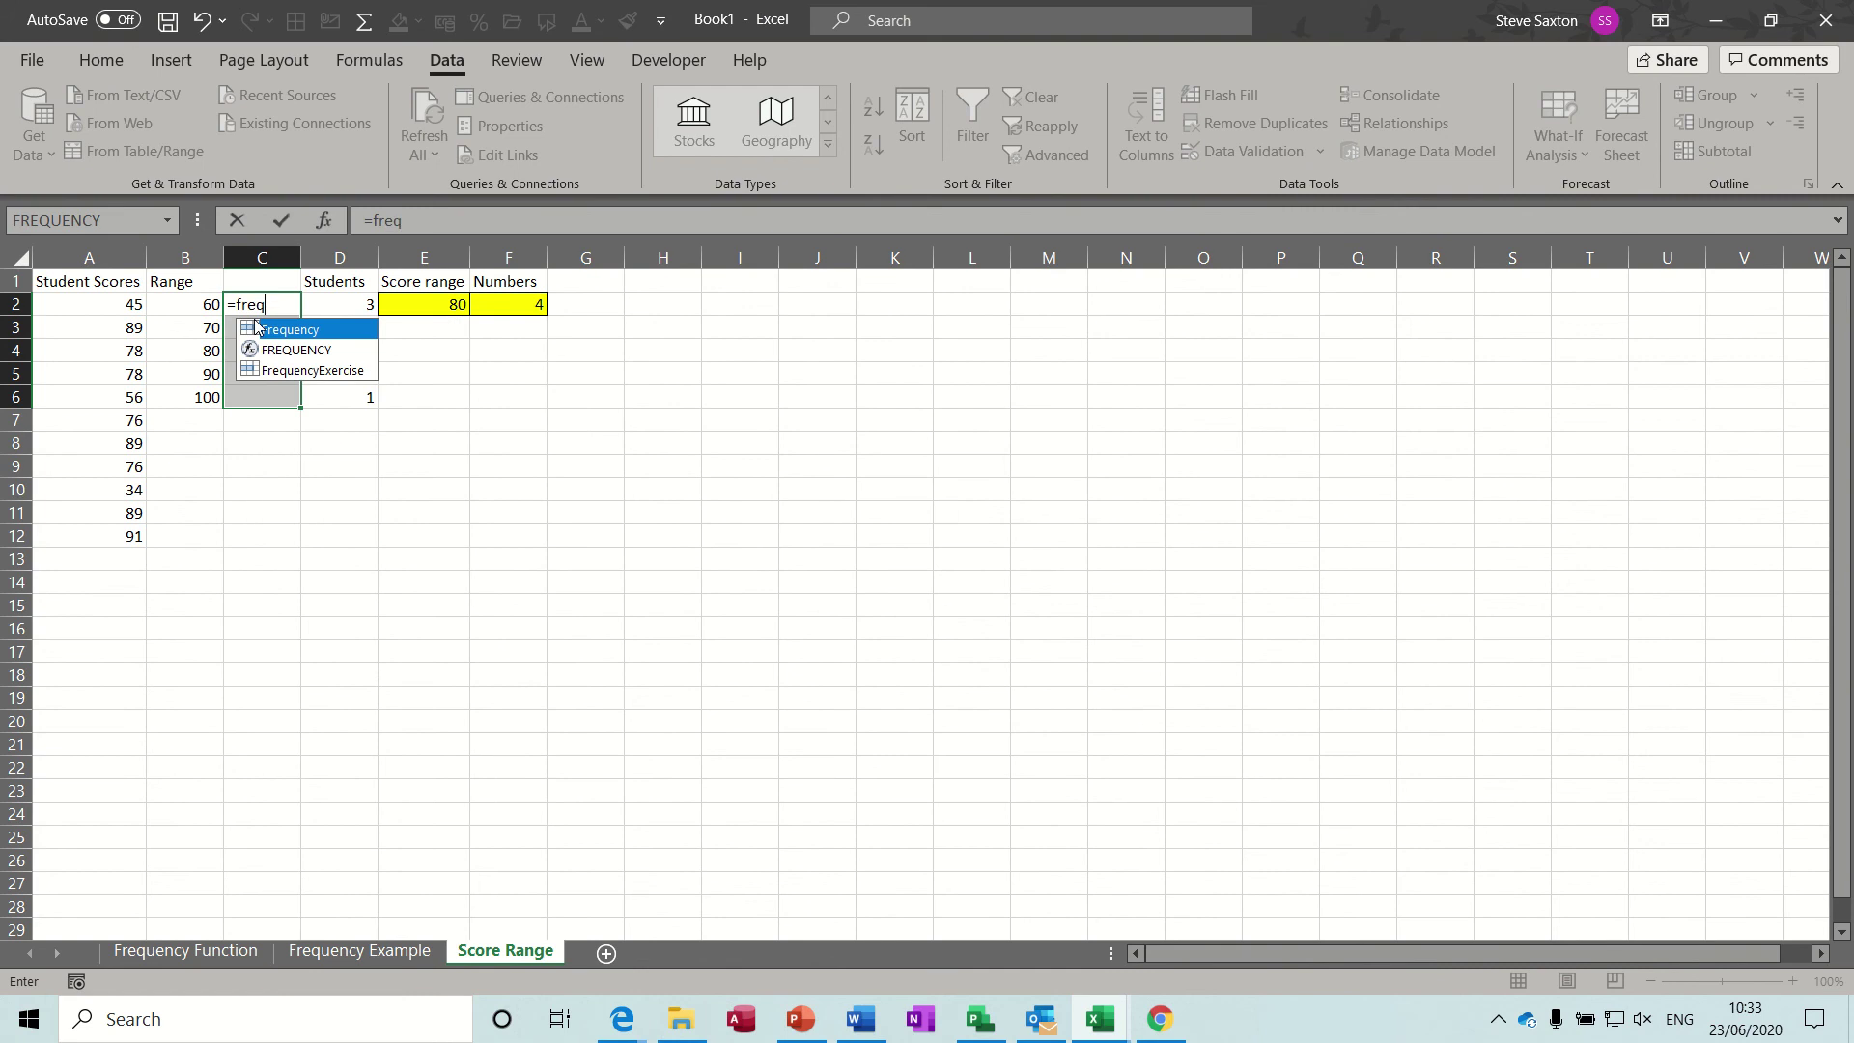
{"action": "type", "text": "uency("}
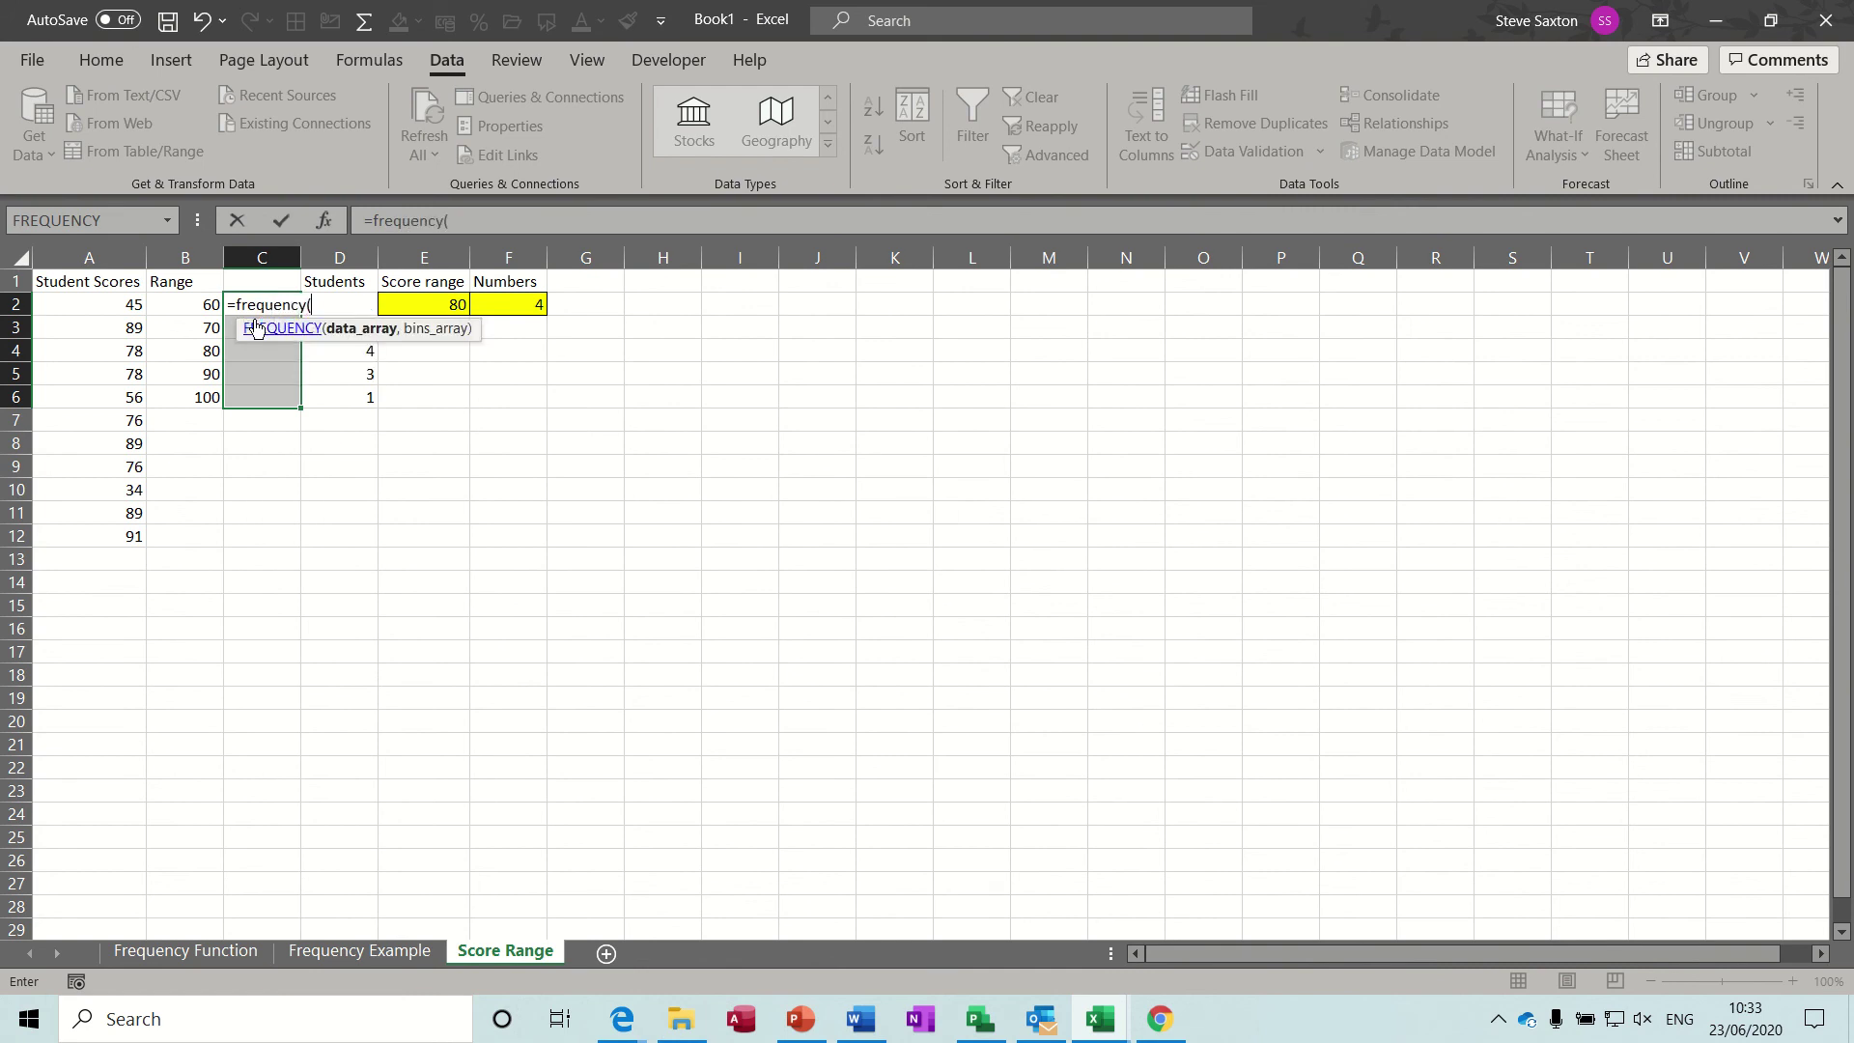
{"action": "left_click_drag", "start_coordinate": [104, 305], "coordinate": [99, 532]}
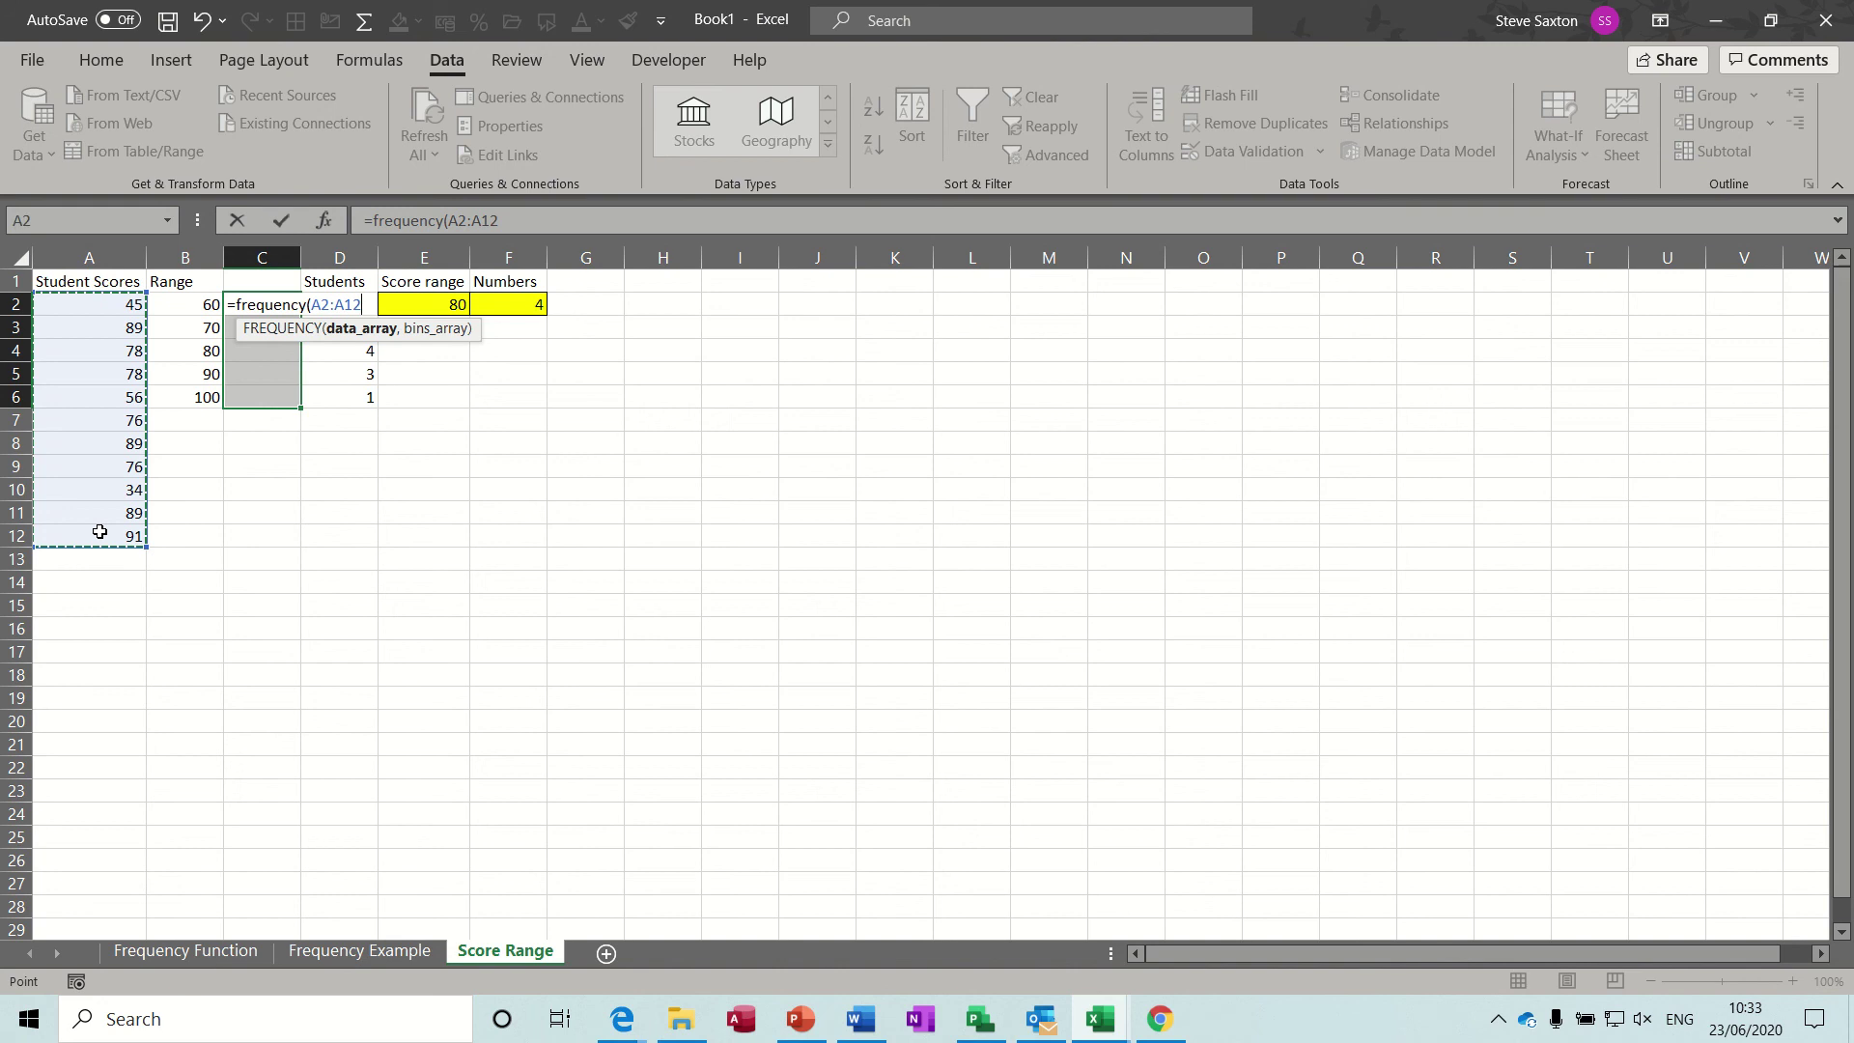
{"action": "type", "text": ","}
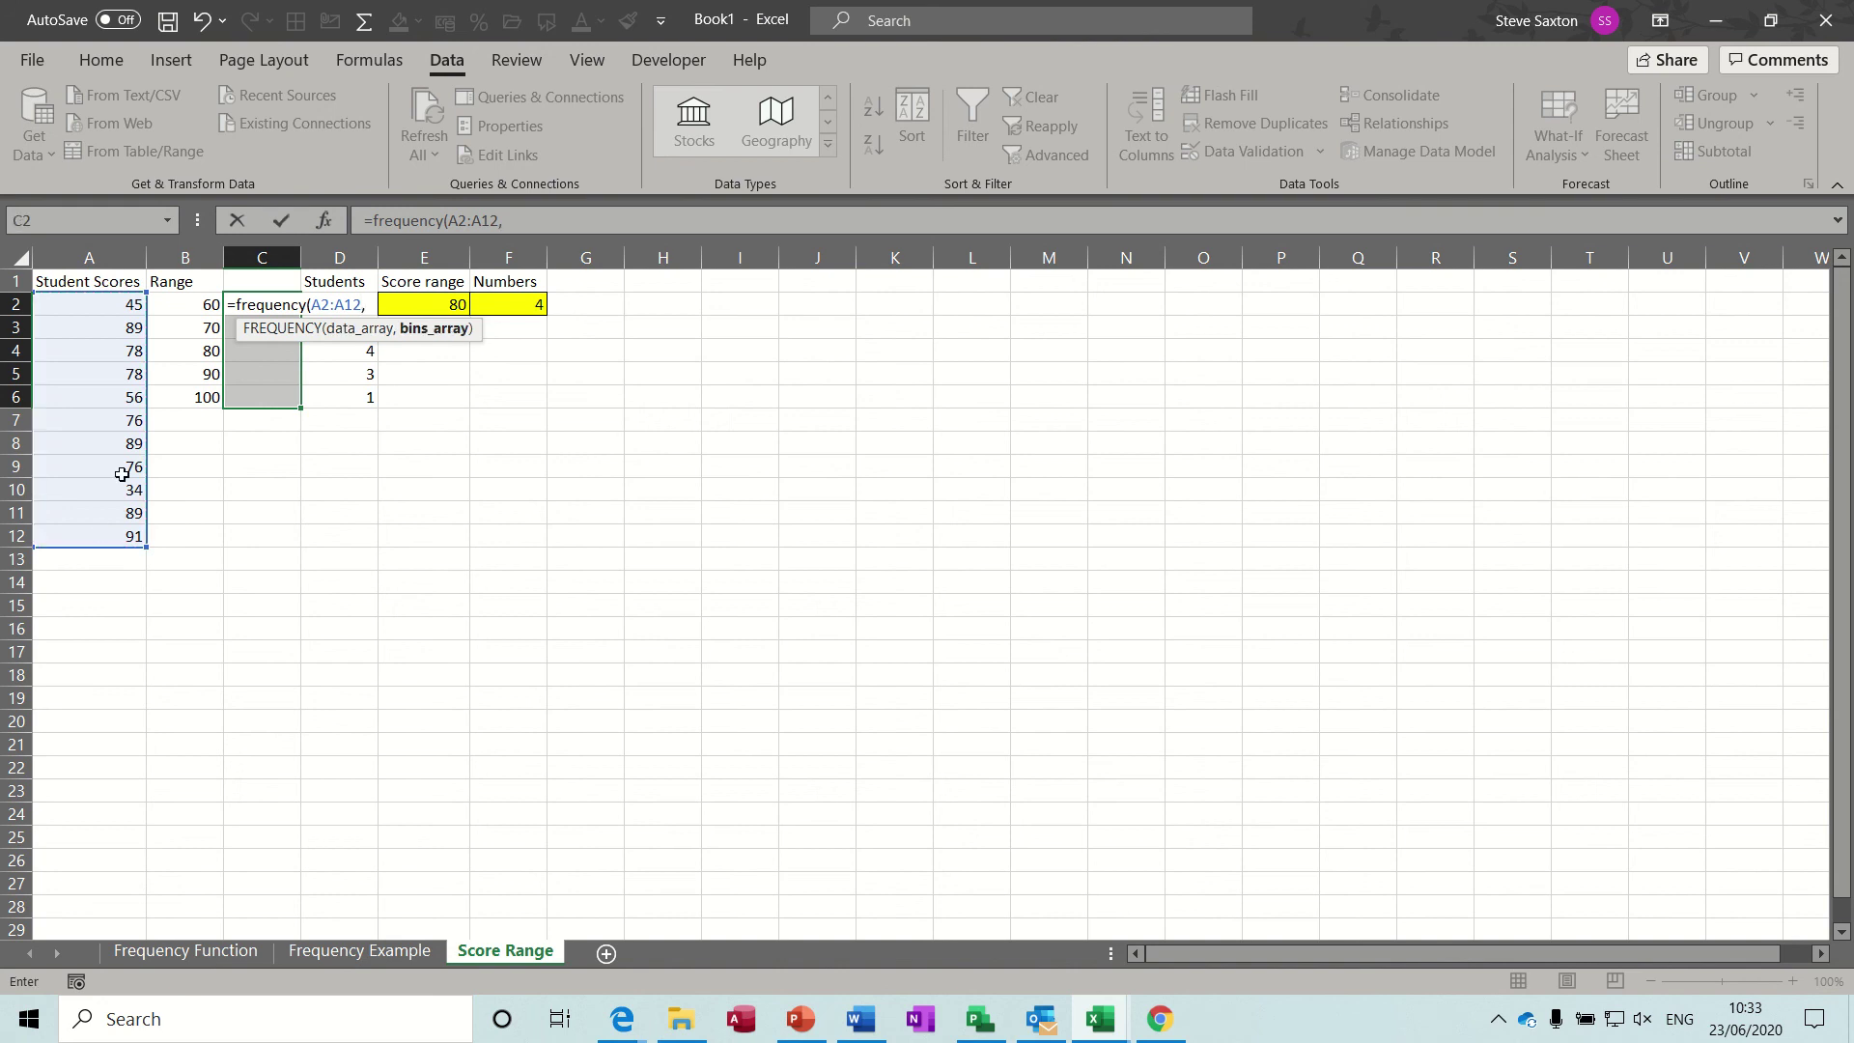
{"action": "left_click_drag", "start_coordinate": [195, 304], "coordinate": [190, 396]}
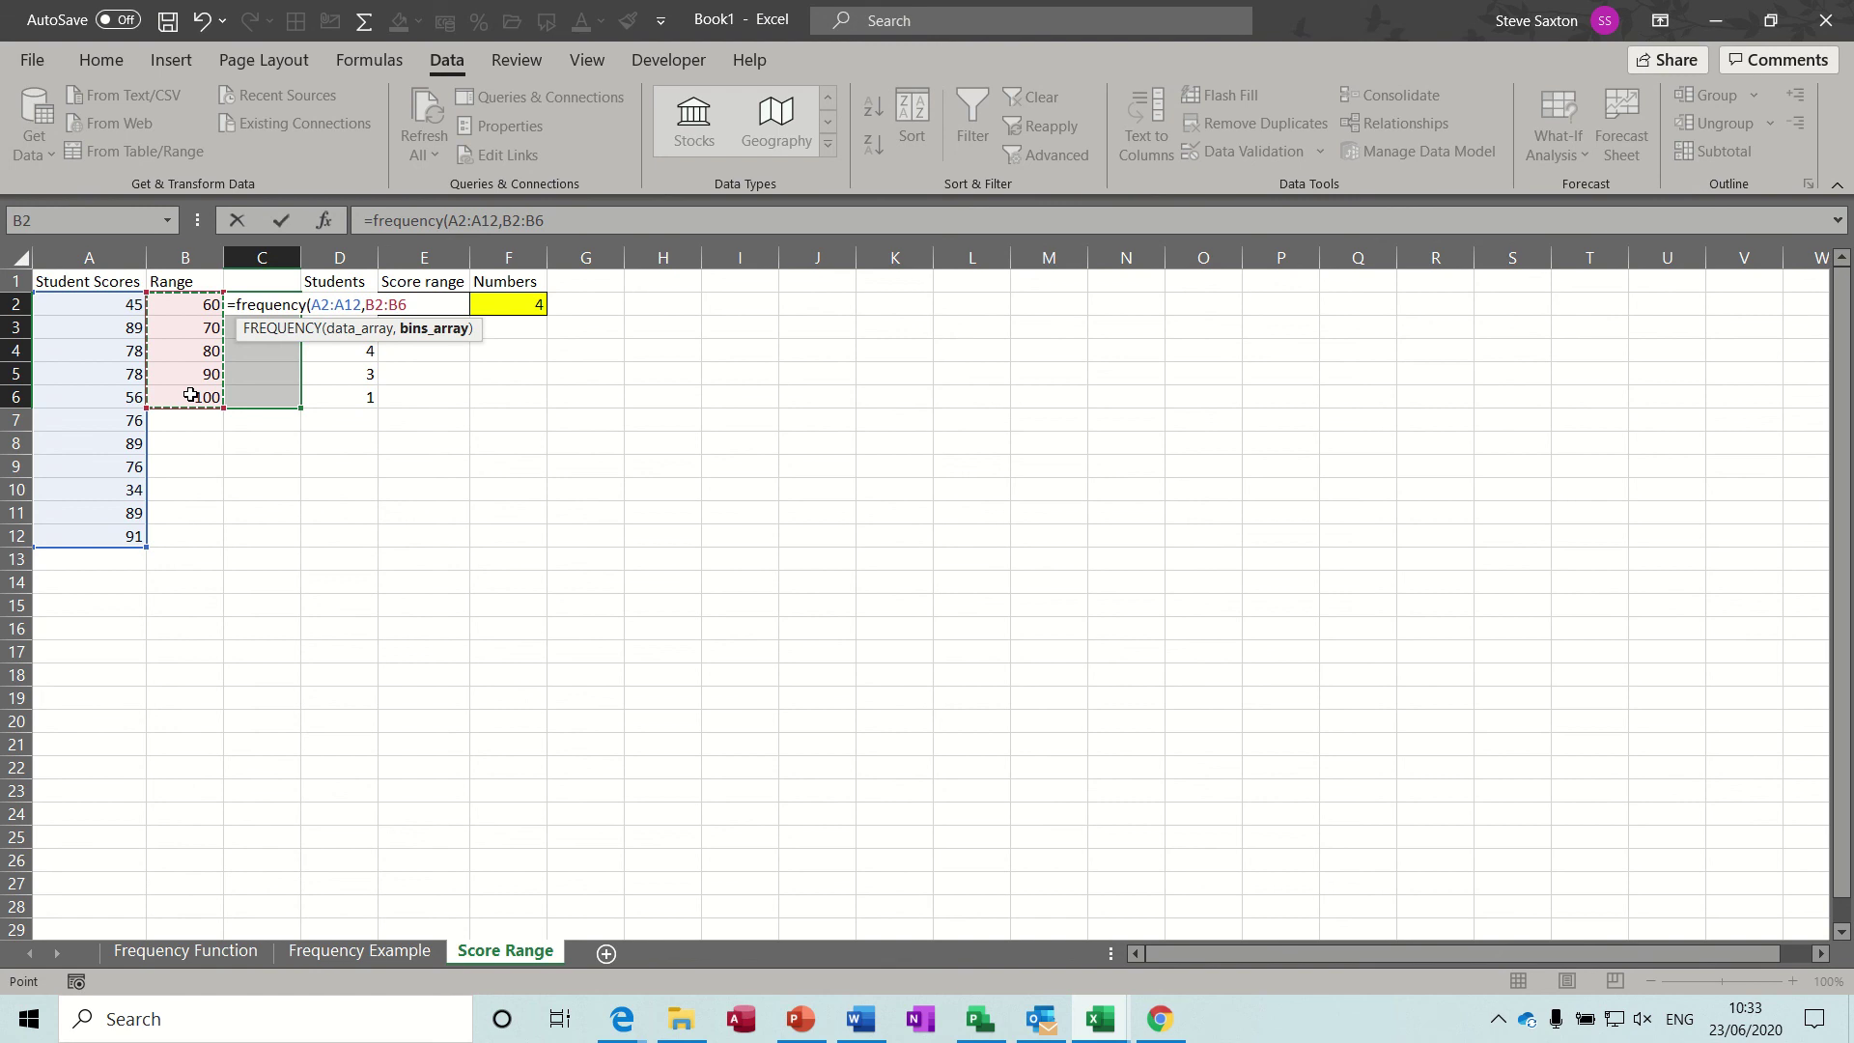
{"action": "key", "text": "ctrl+shift+Return"}
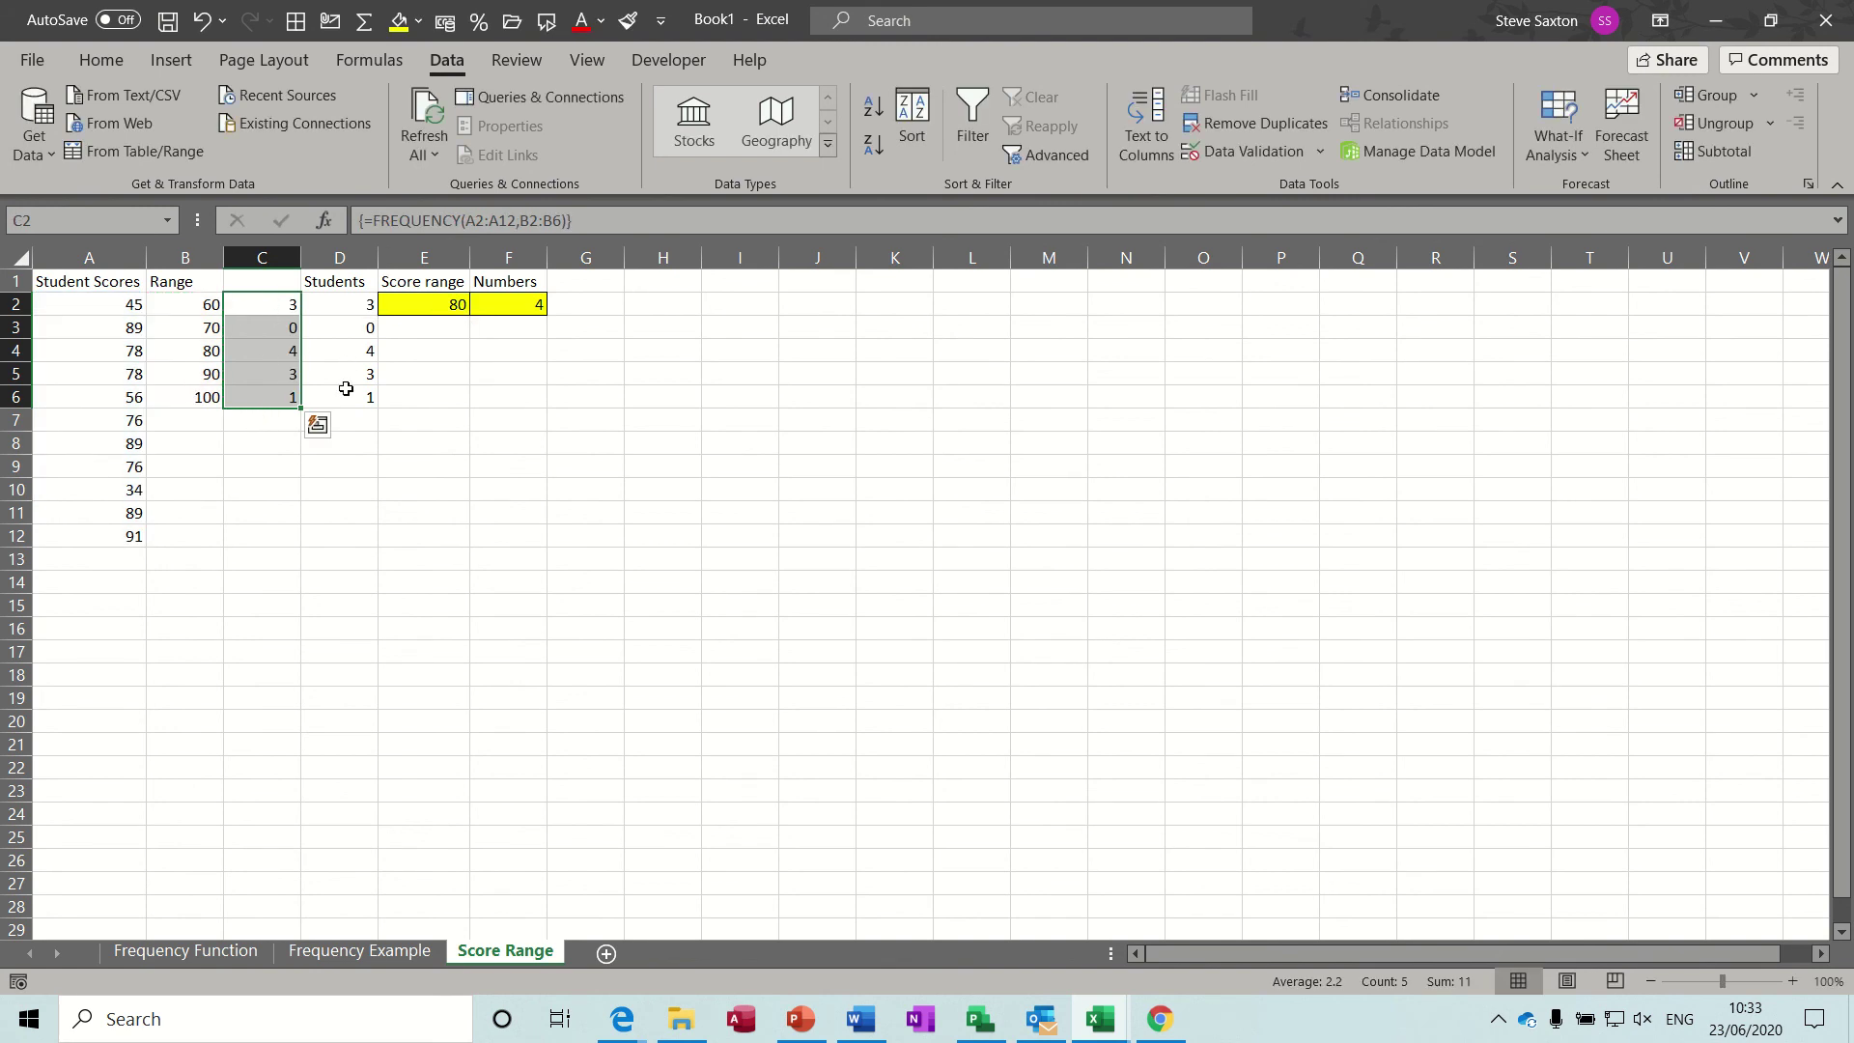
Switch the Score range in cell E2 to 70, and back to 80.
{"action": "left_click", "coordinate": [447, 305]}
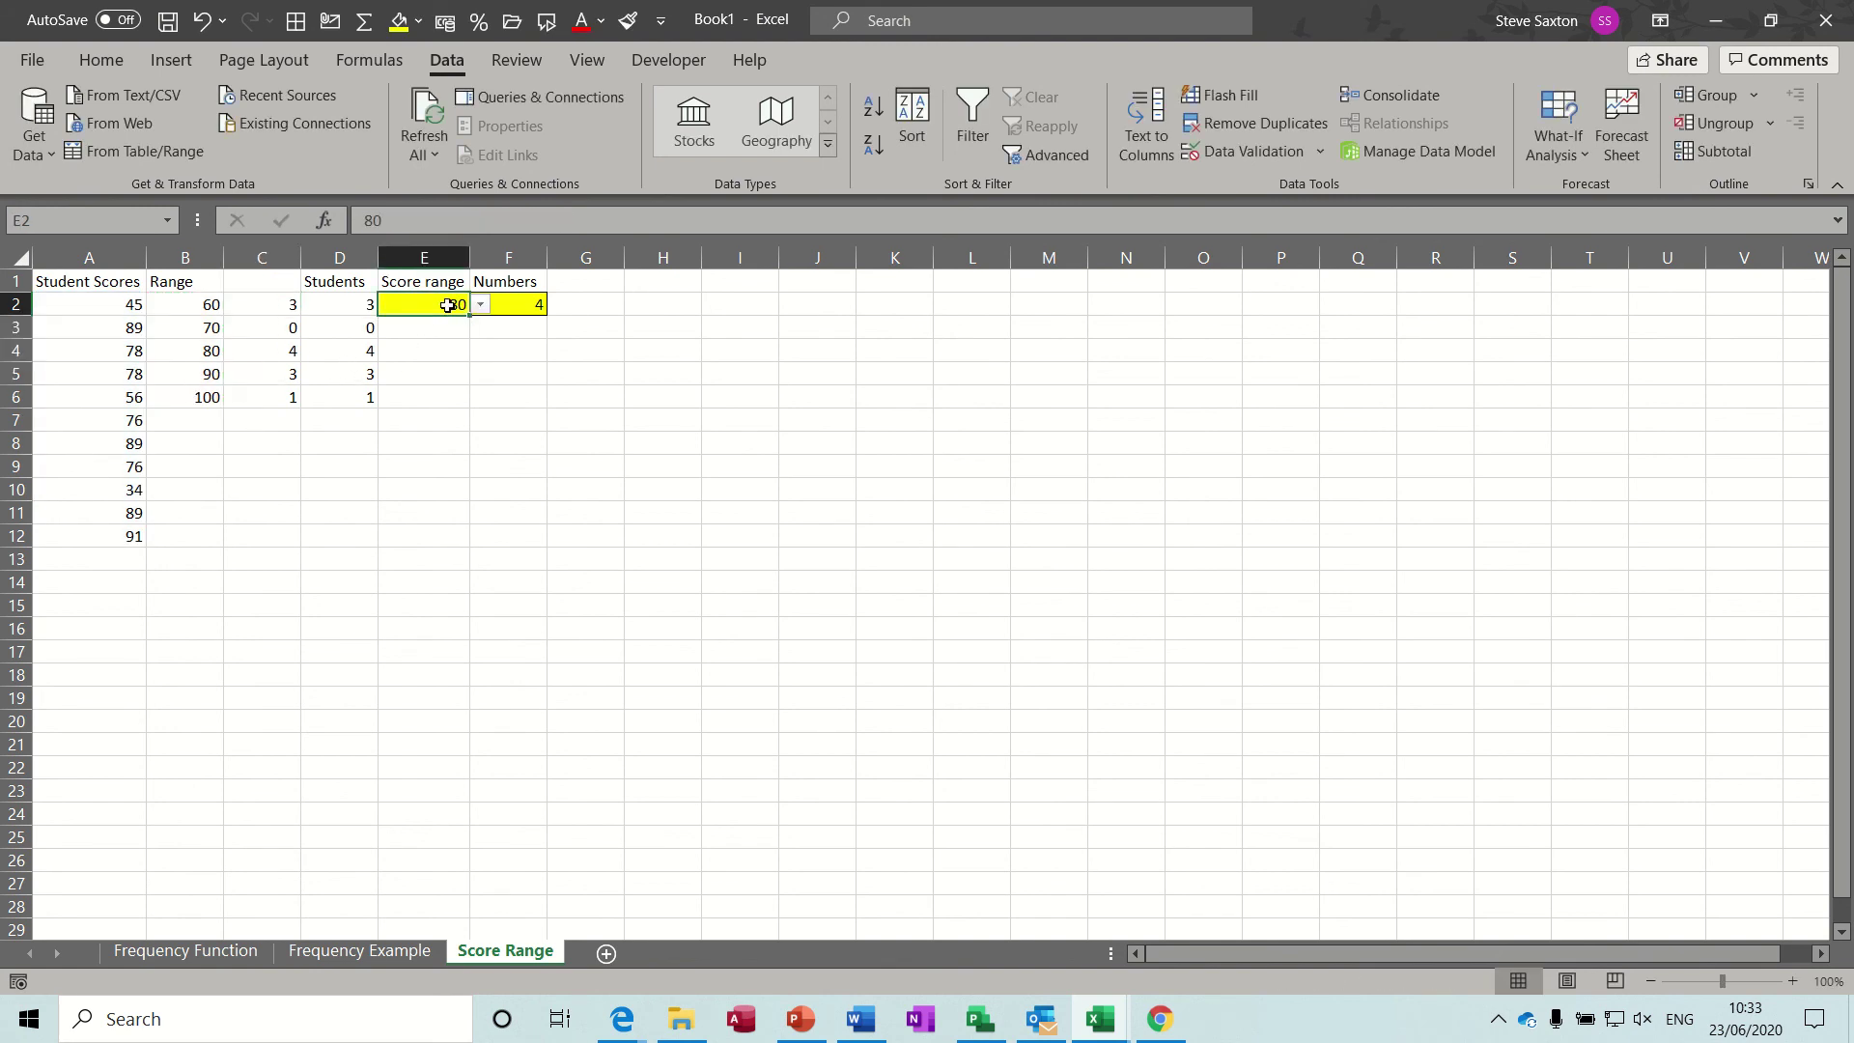
{"action": "left_click", "coordinate": [481, 305]}
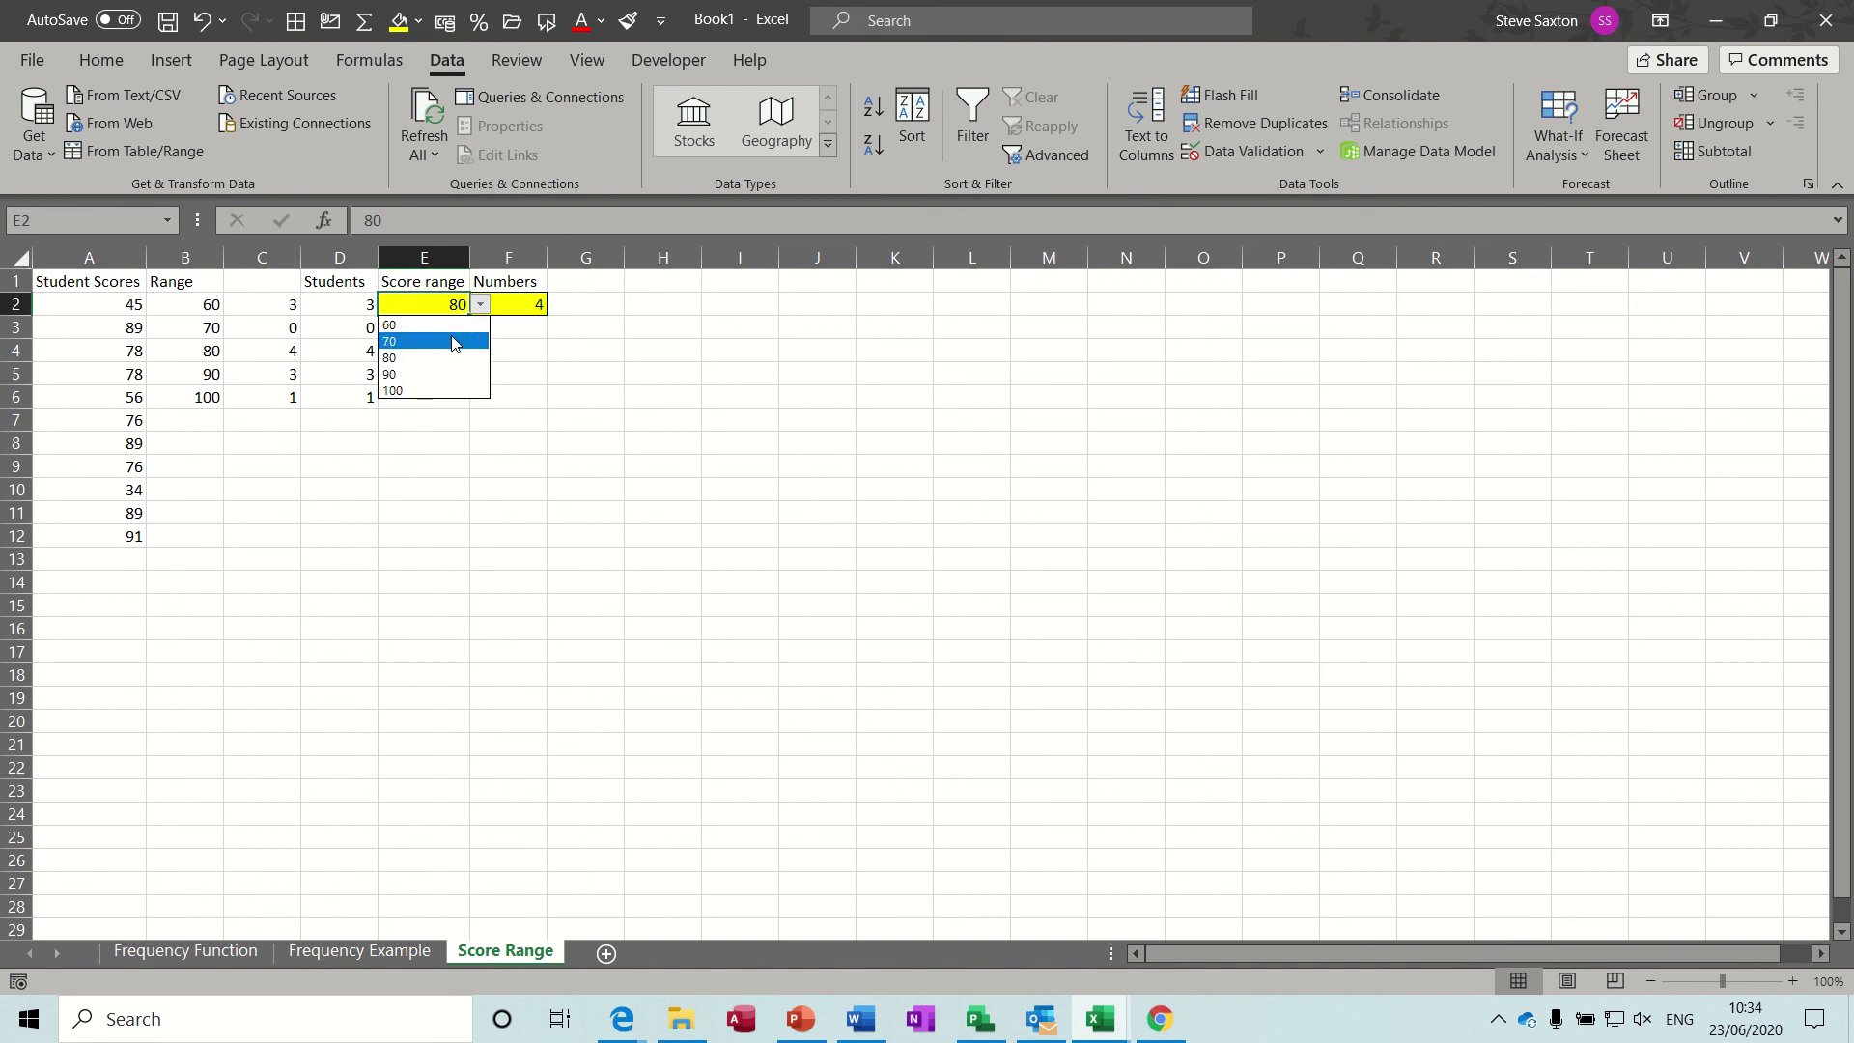
{"action": "left_click", "coordinate": [453, 341]}
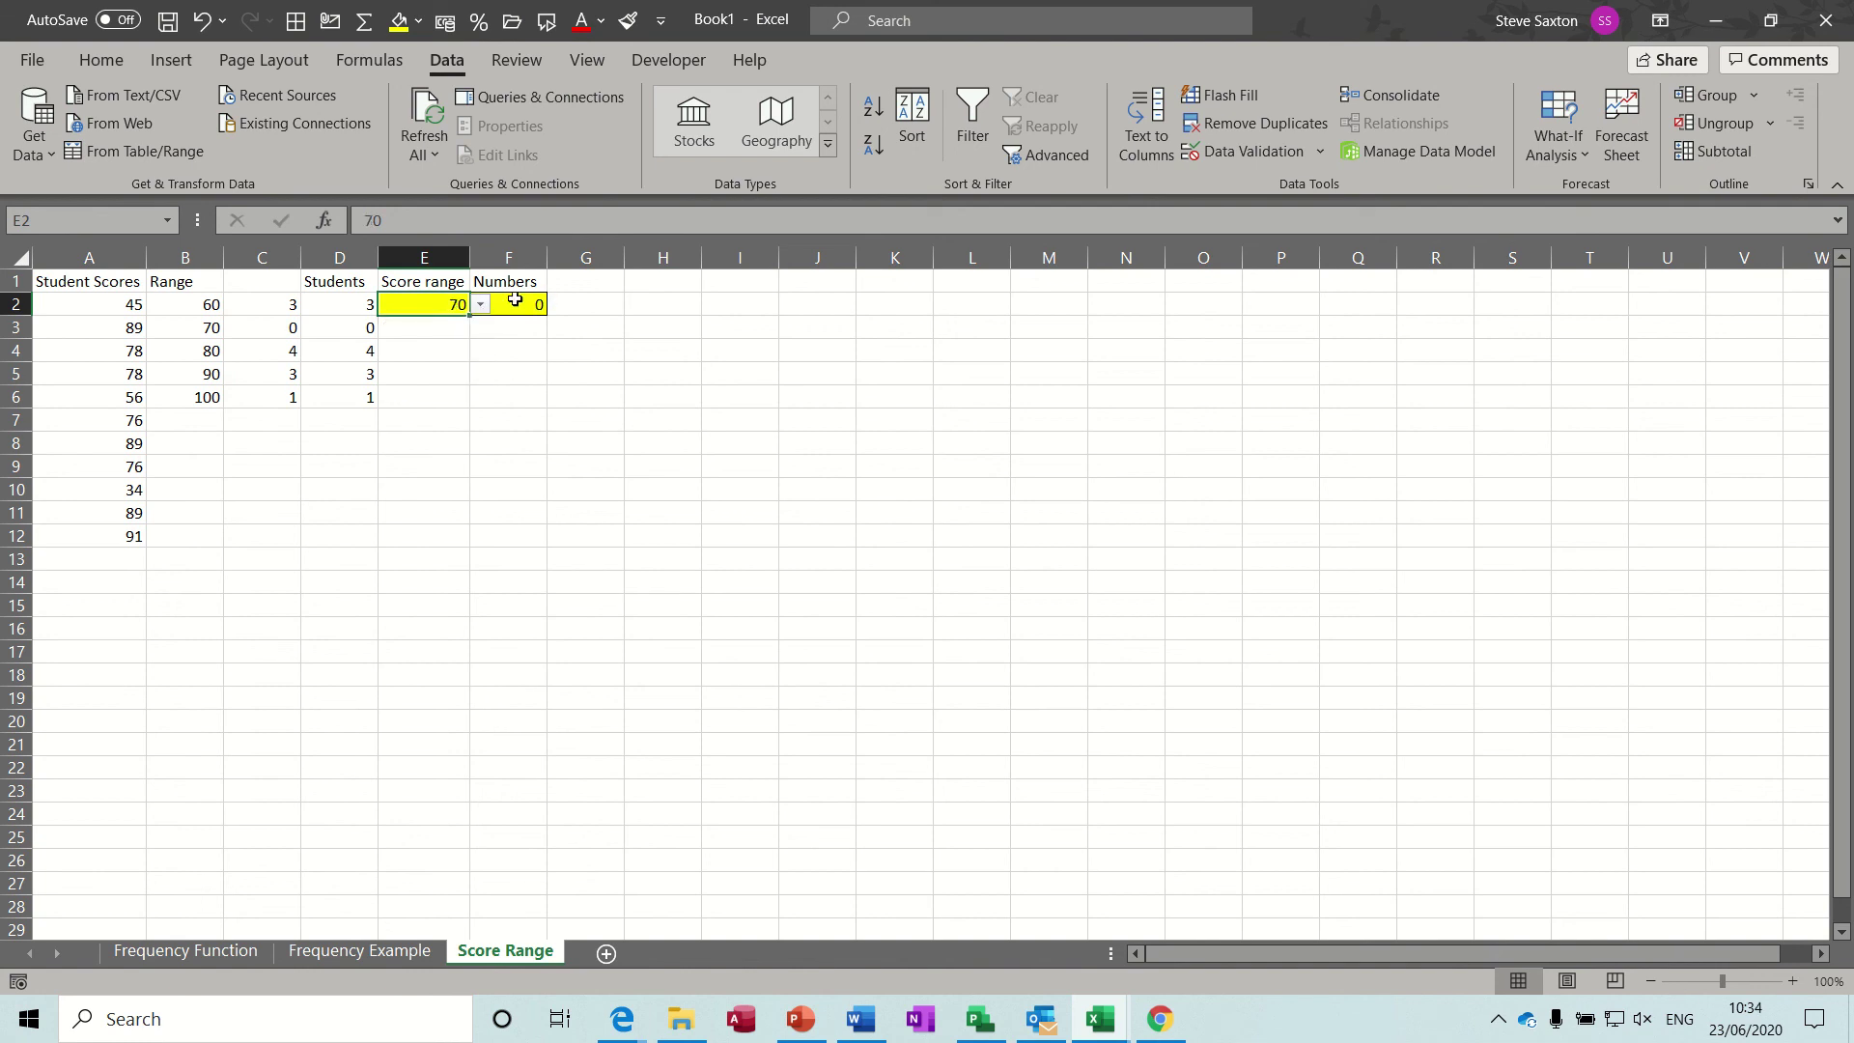
{"action": "left_click", "coordinate": [480, 305]}
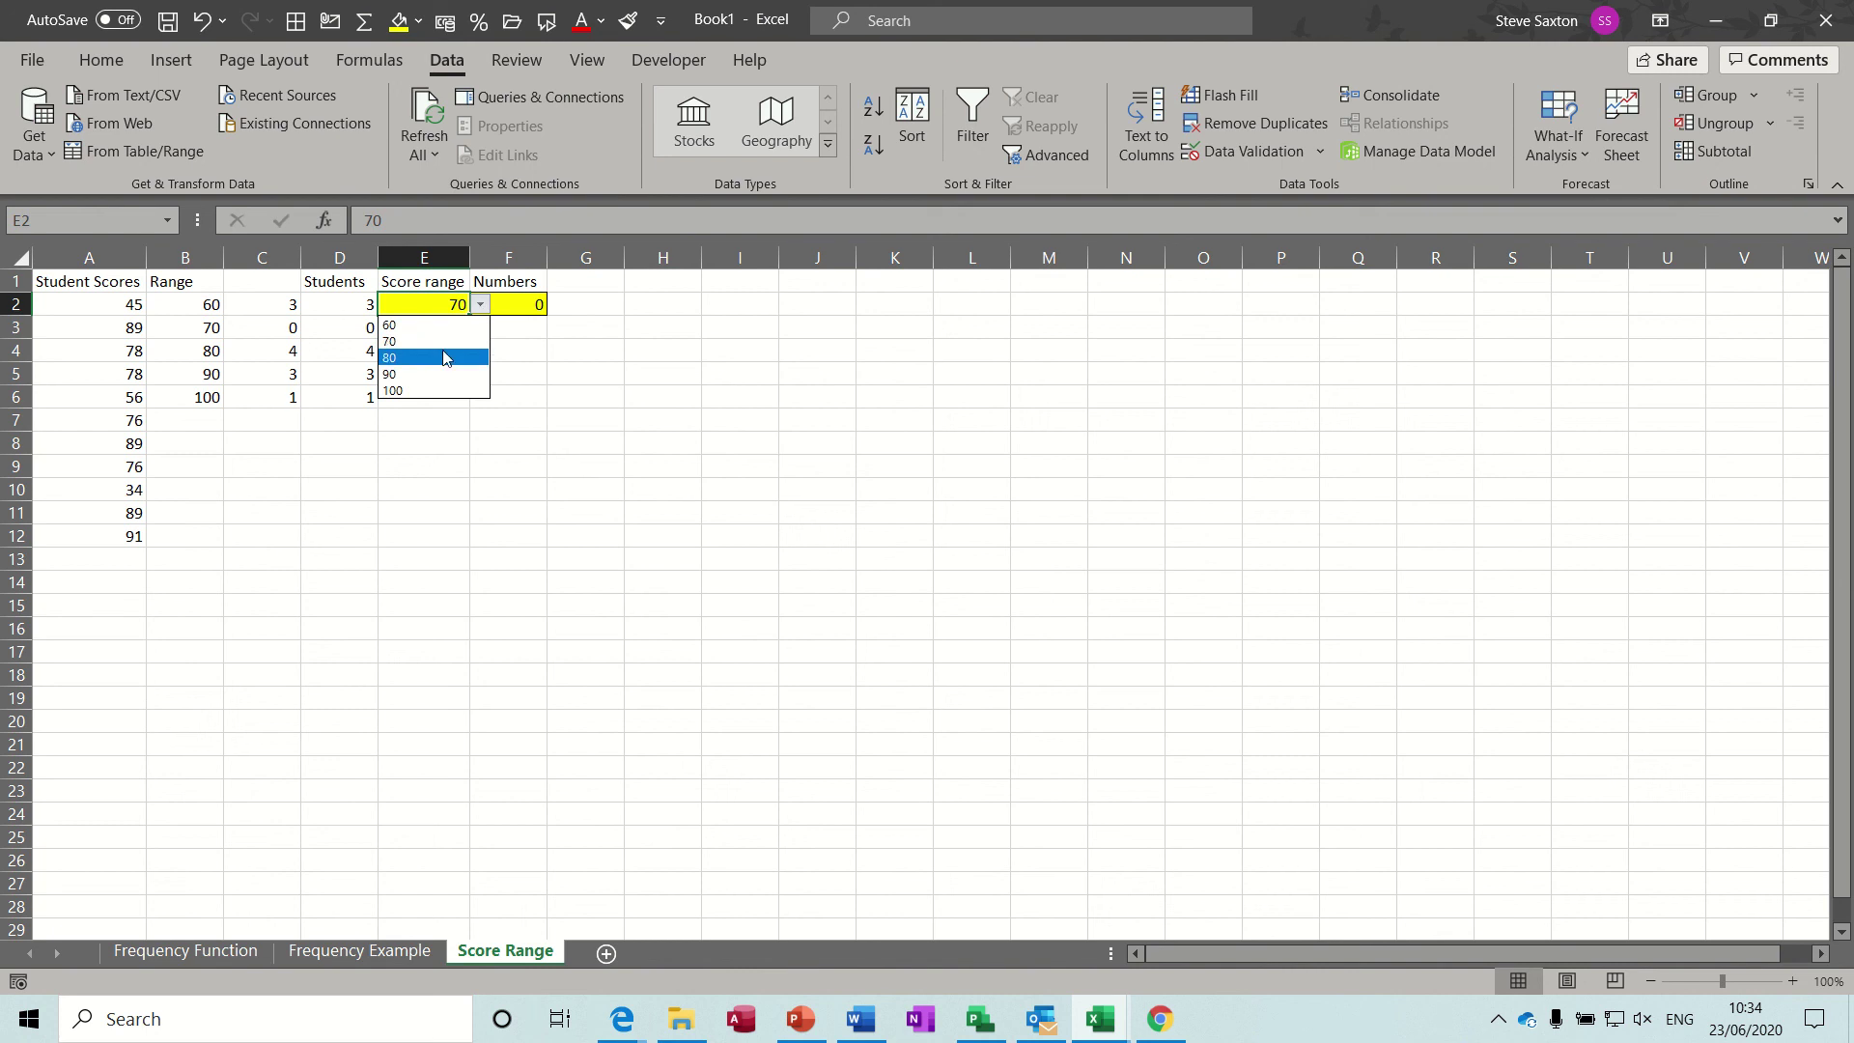
{"action": "left_click", "coordinate": [447, 355]}
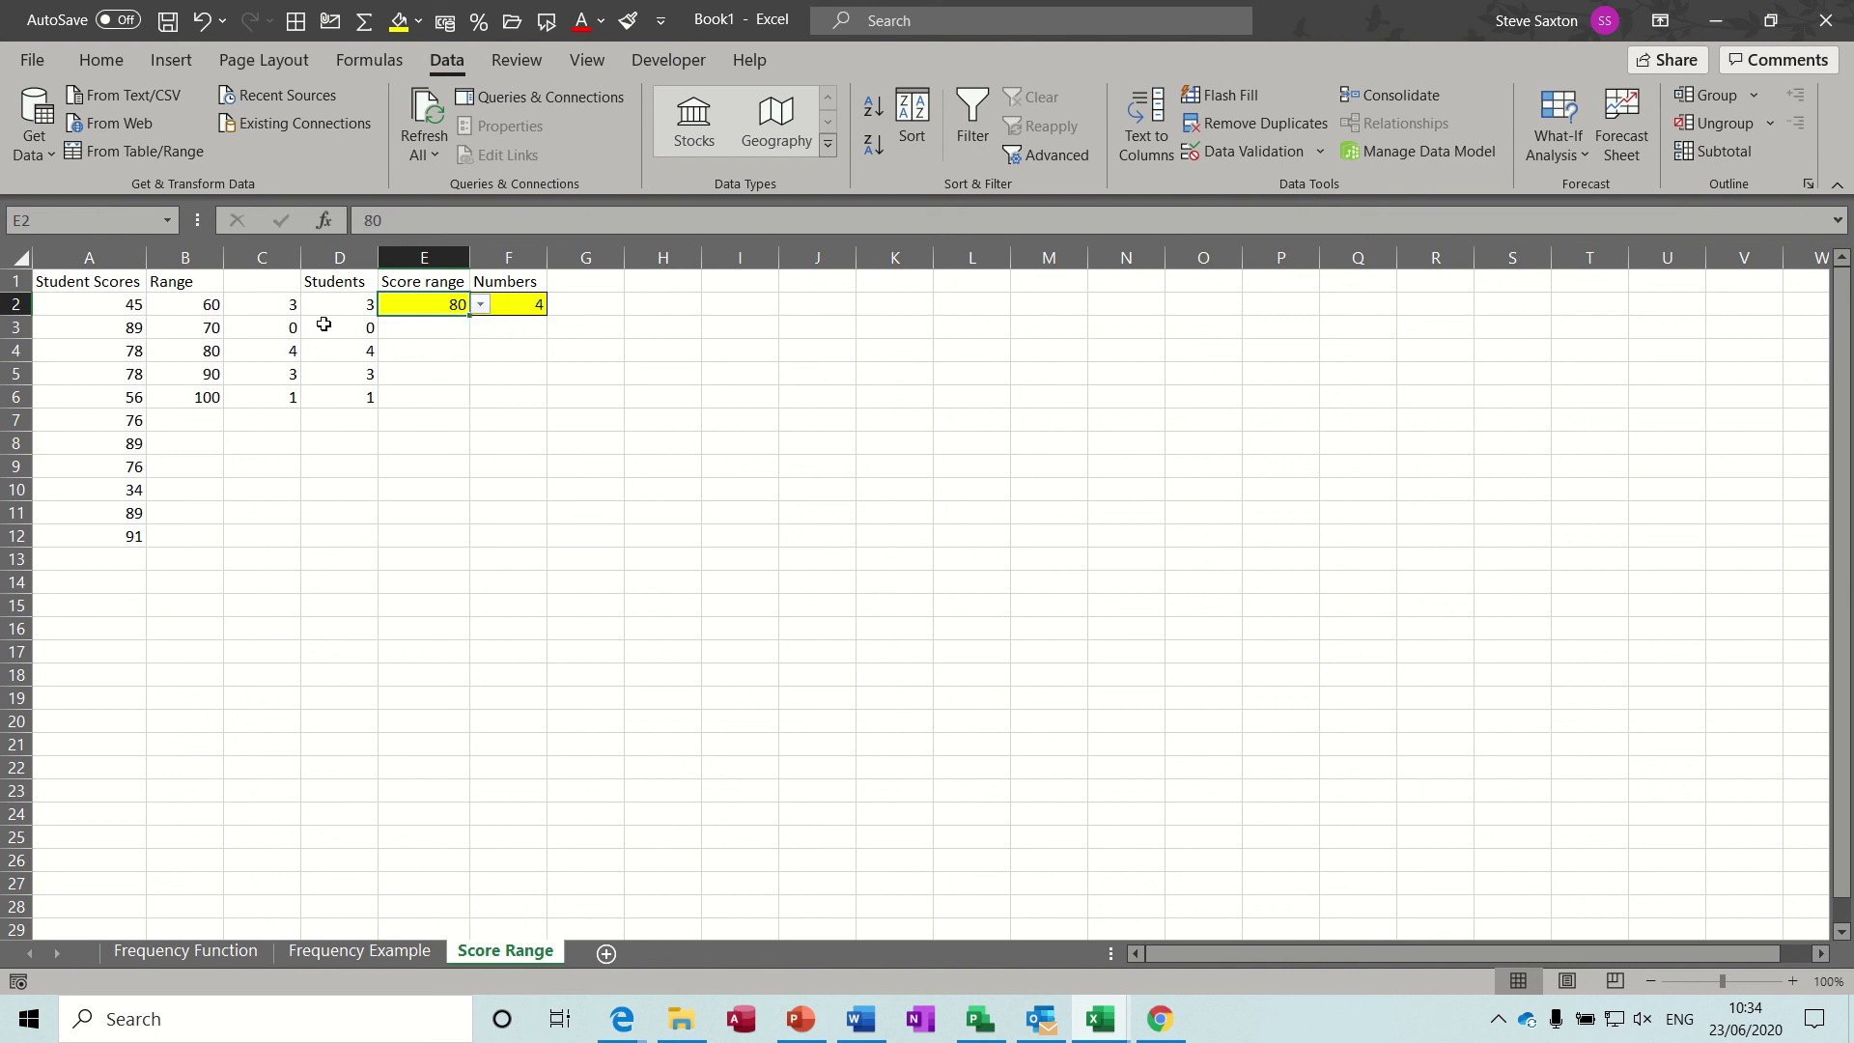
Delete the duplicate frequency array formula from cells C2:C6.
{"action": "left_click_drag", "start_coordinate": [279, 305], "coordinate": [270, 392]}
{"action": "key", "text": "Delete"}
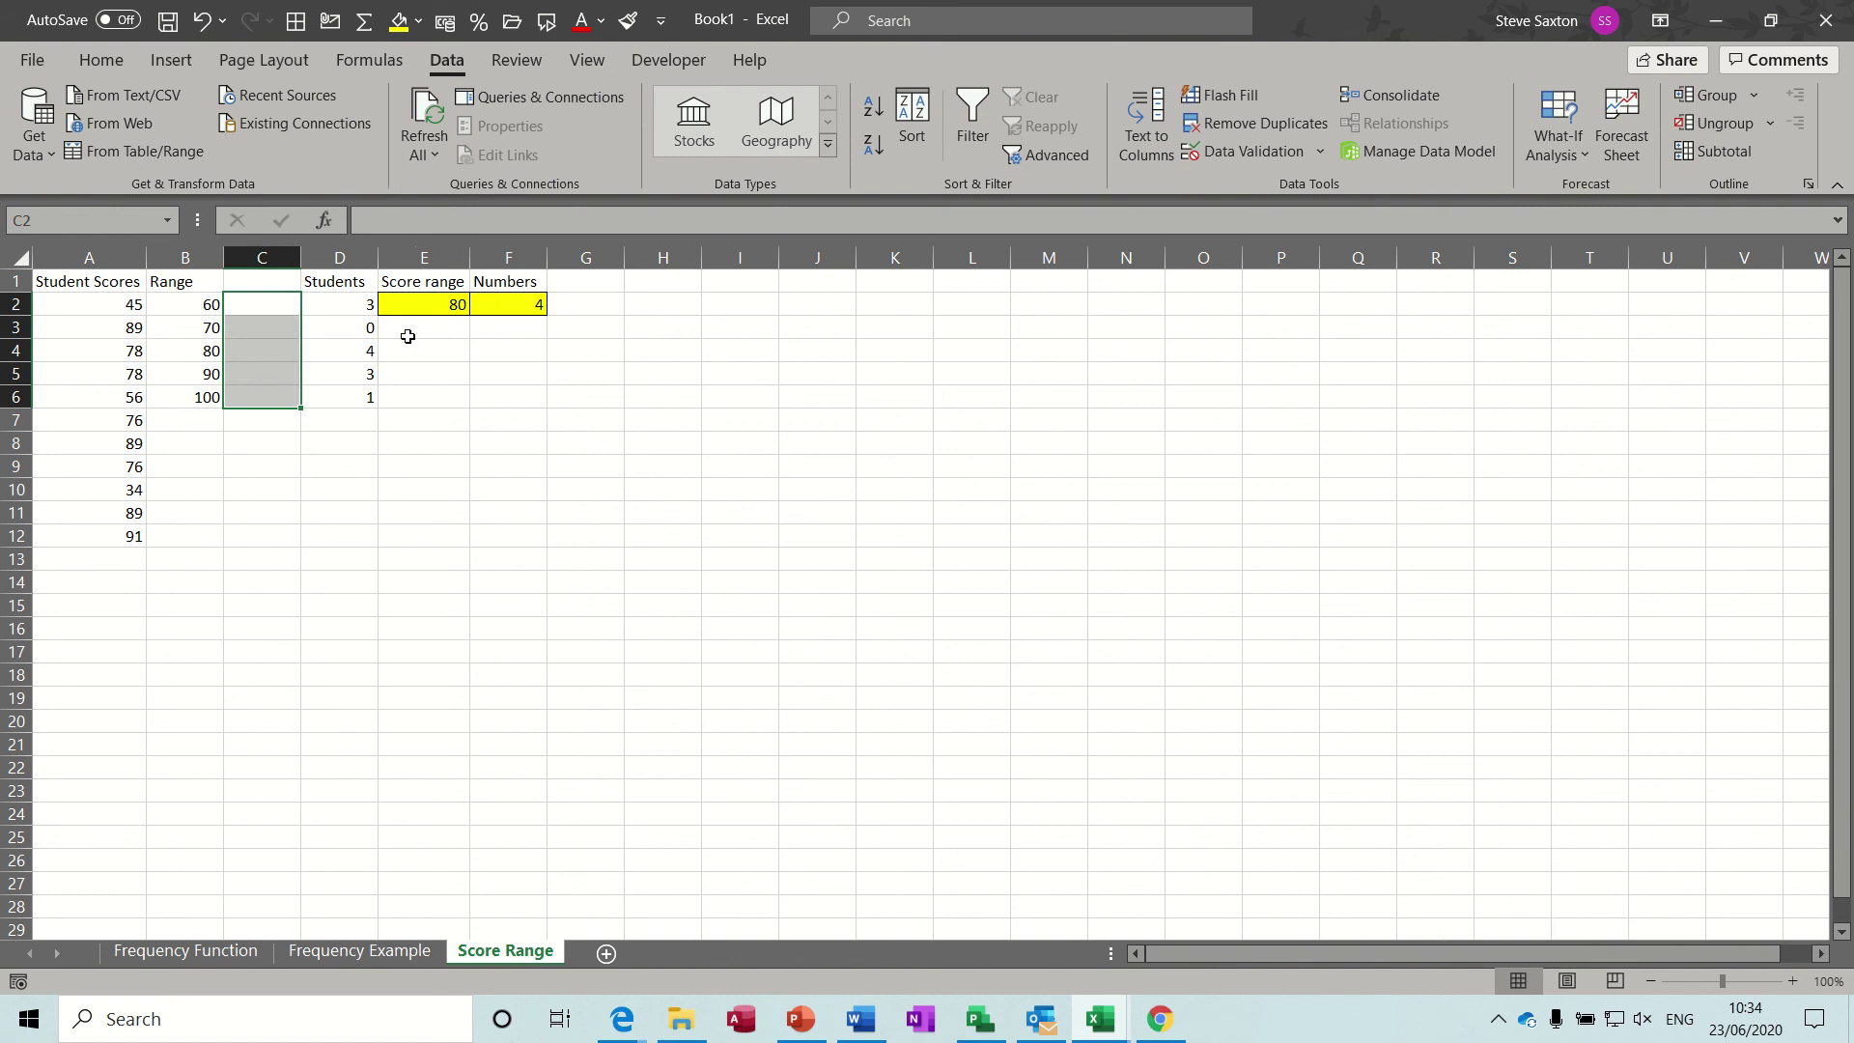
Choose 90 as the Score range in cell E2.
{"action": "left_click", "coordinate": [441, 305]}
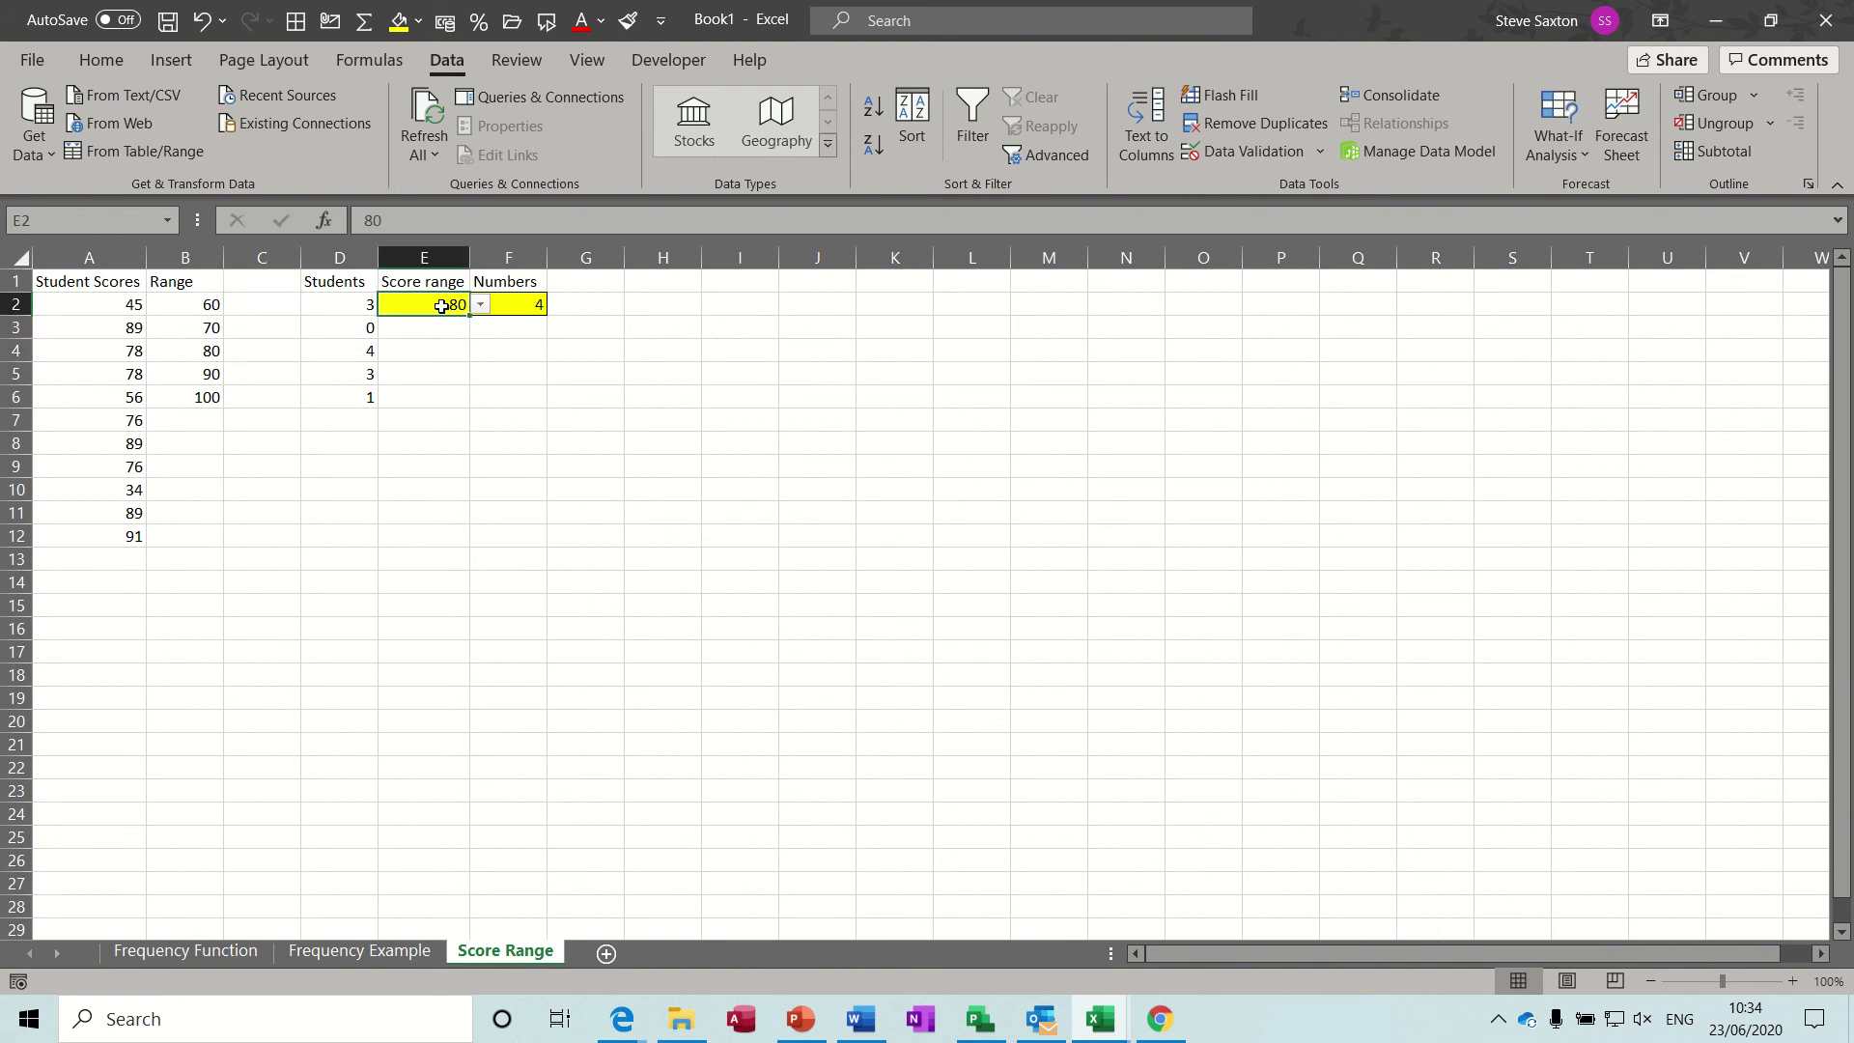
{"action": "left_click", "coordinate": [480, 305]}
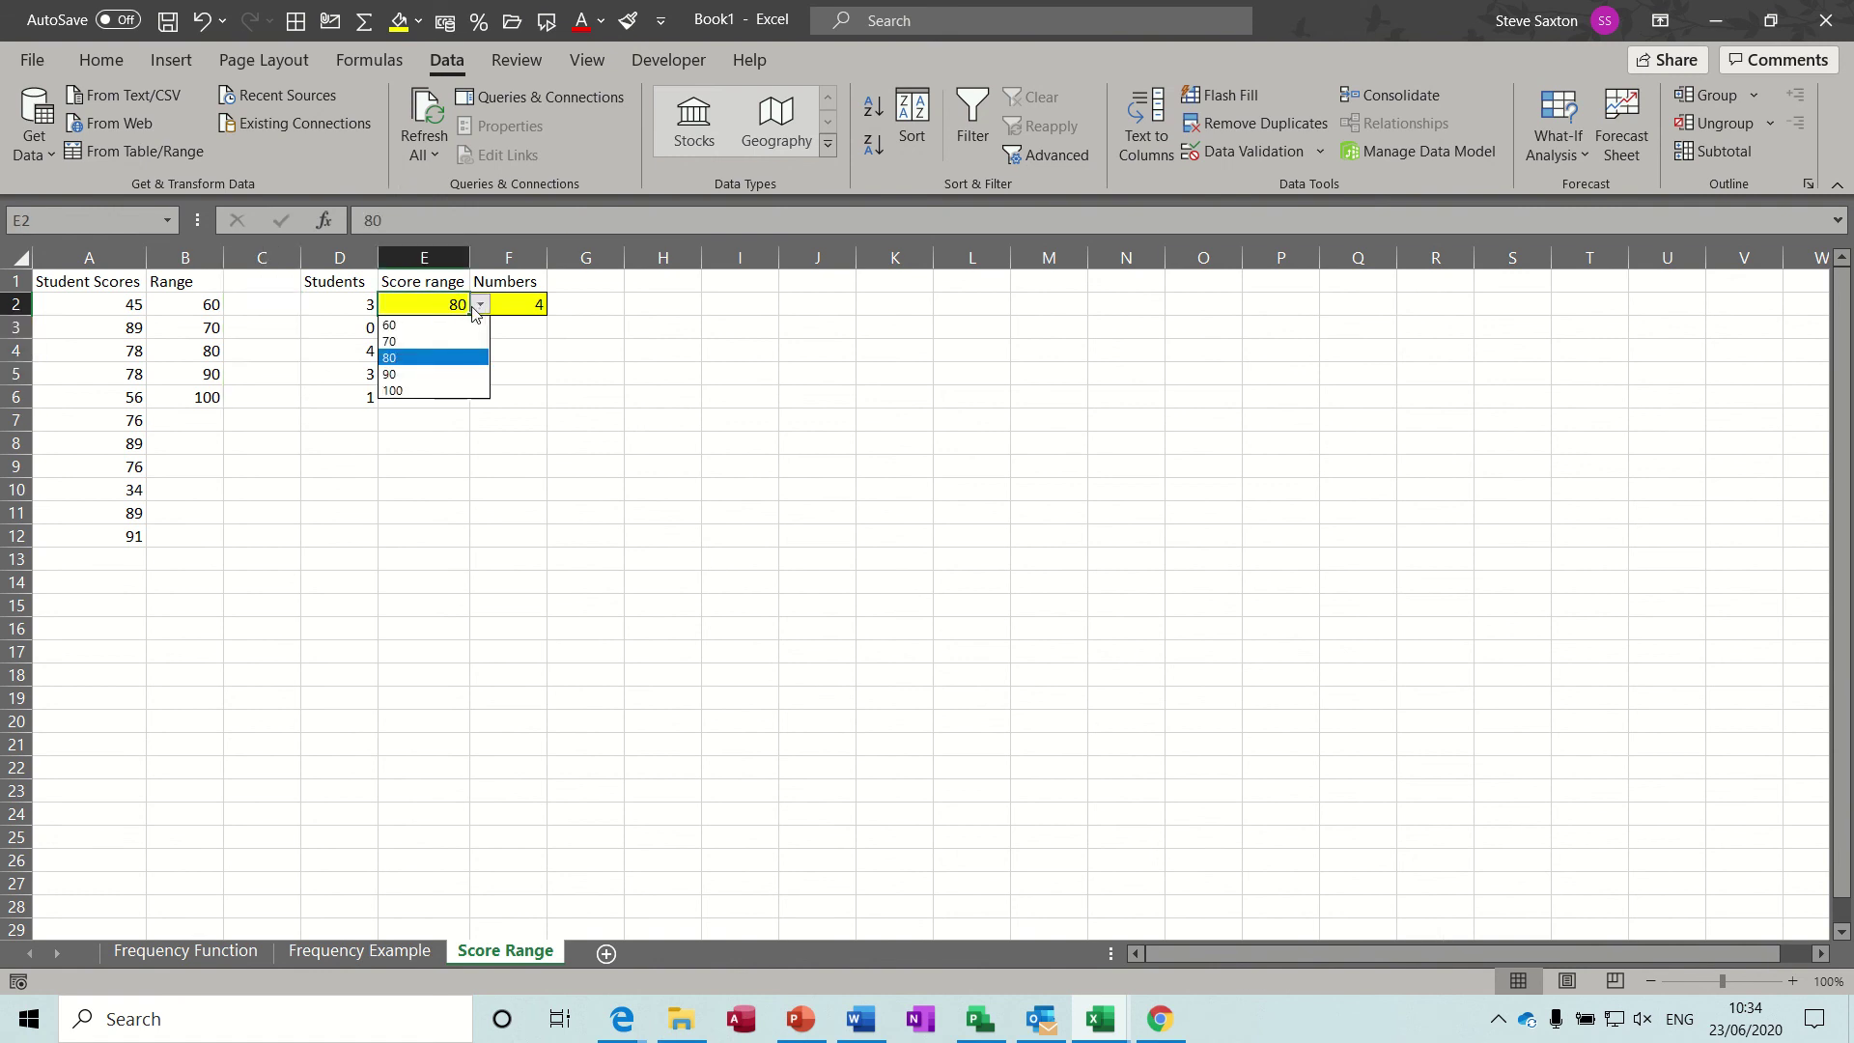
{"action": "left_click", "coordinate": [436, 373]}
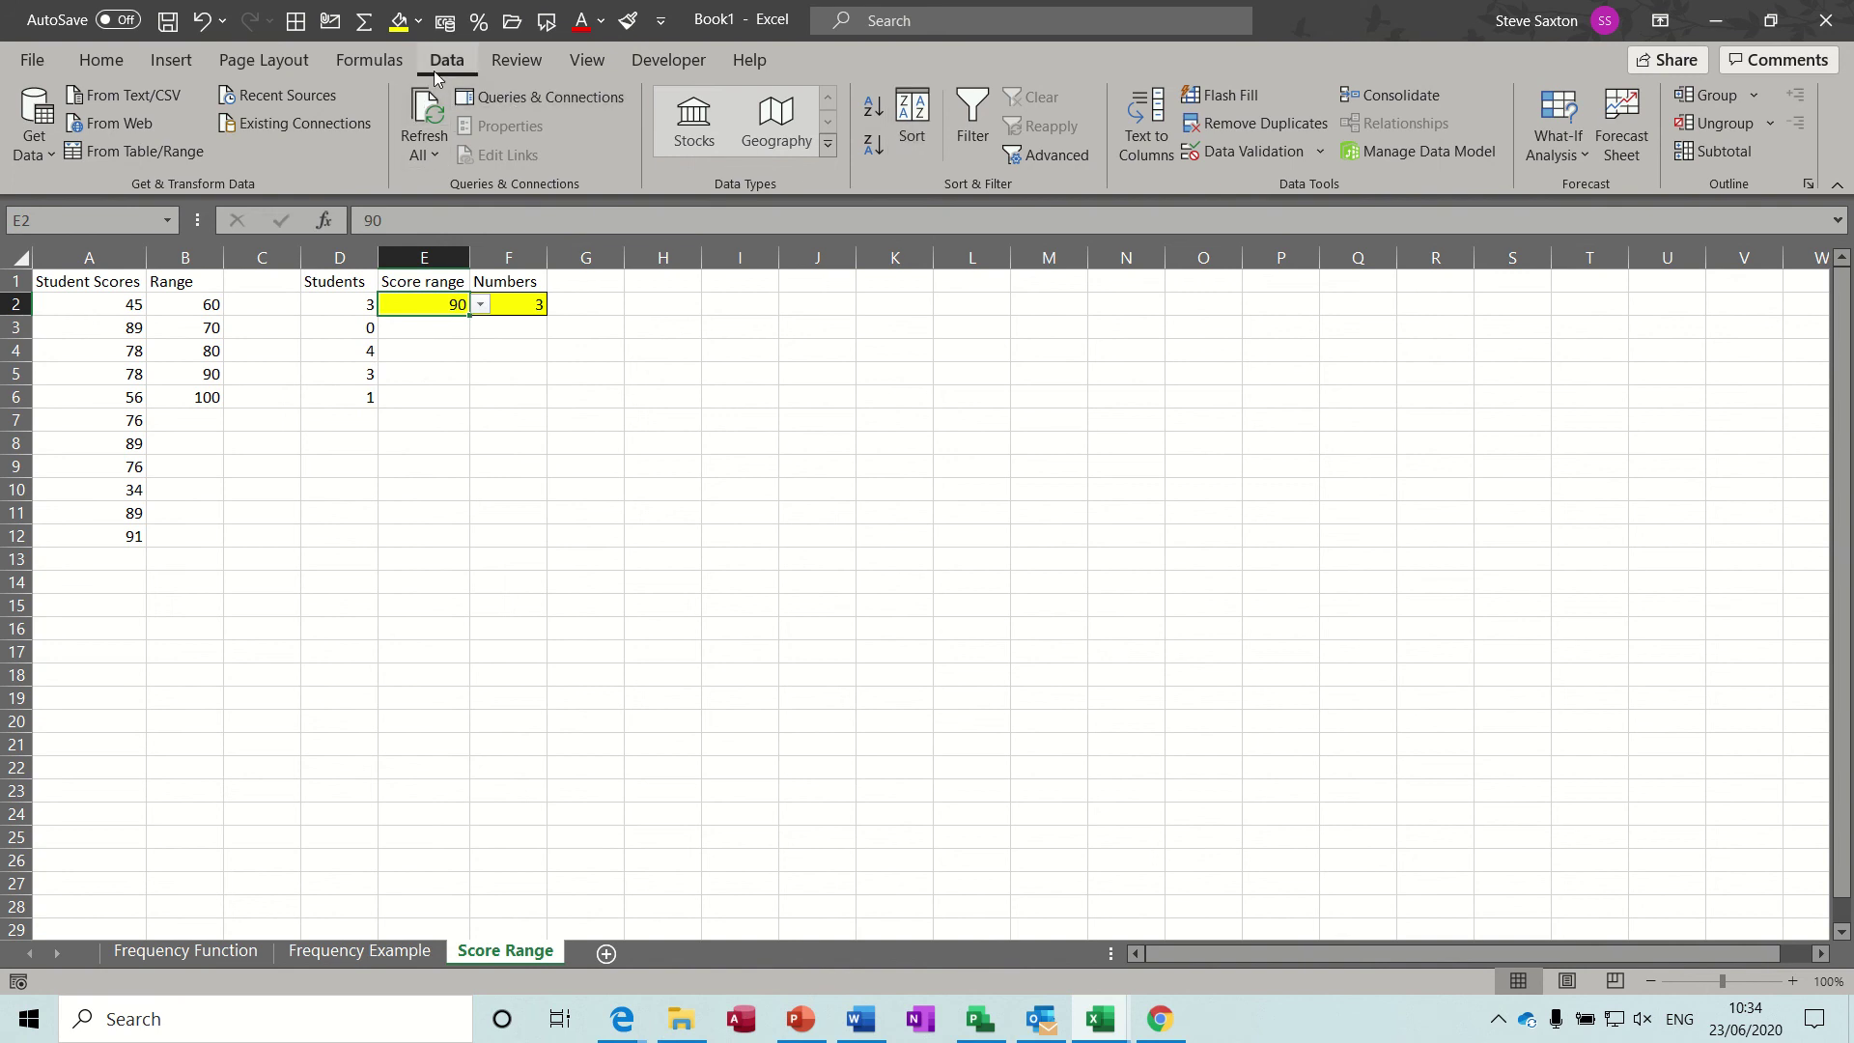
Review the Data Validation settings of cell E2, checking the list source range and the allowed value types, and keep them.
{"action": "left_click", "coordinate": [1247, 150]}
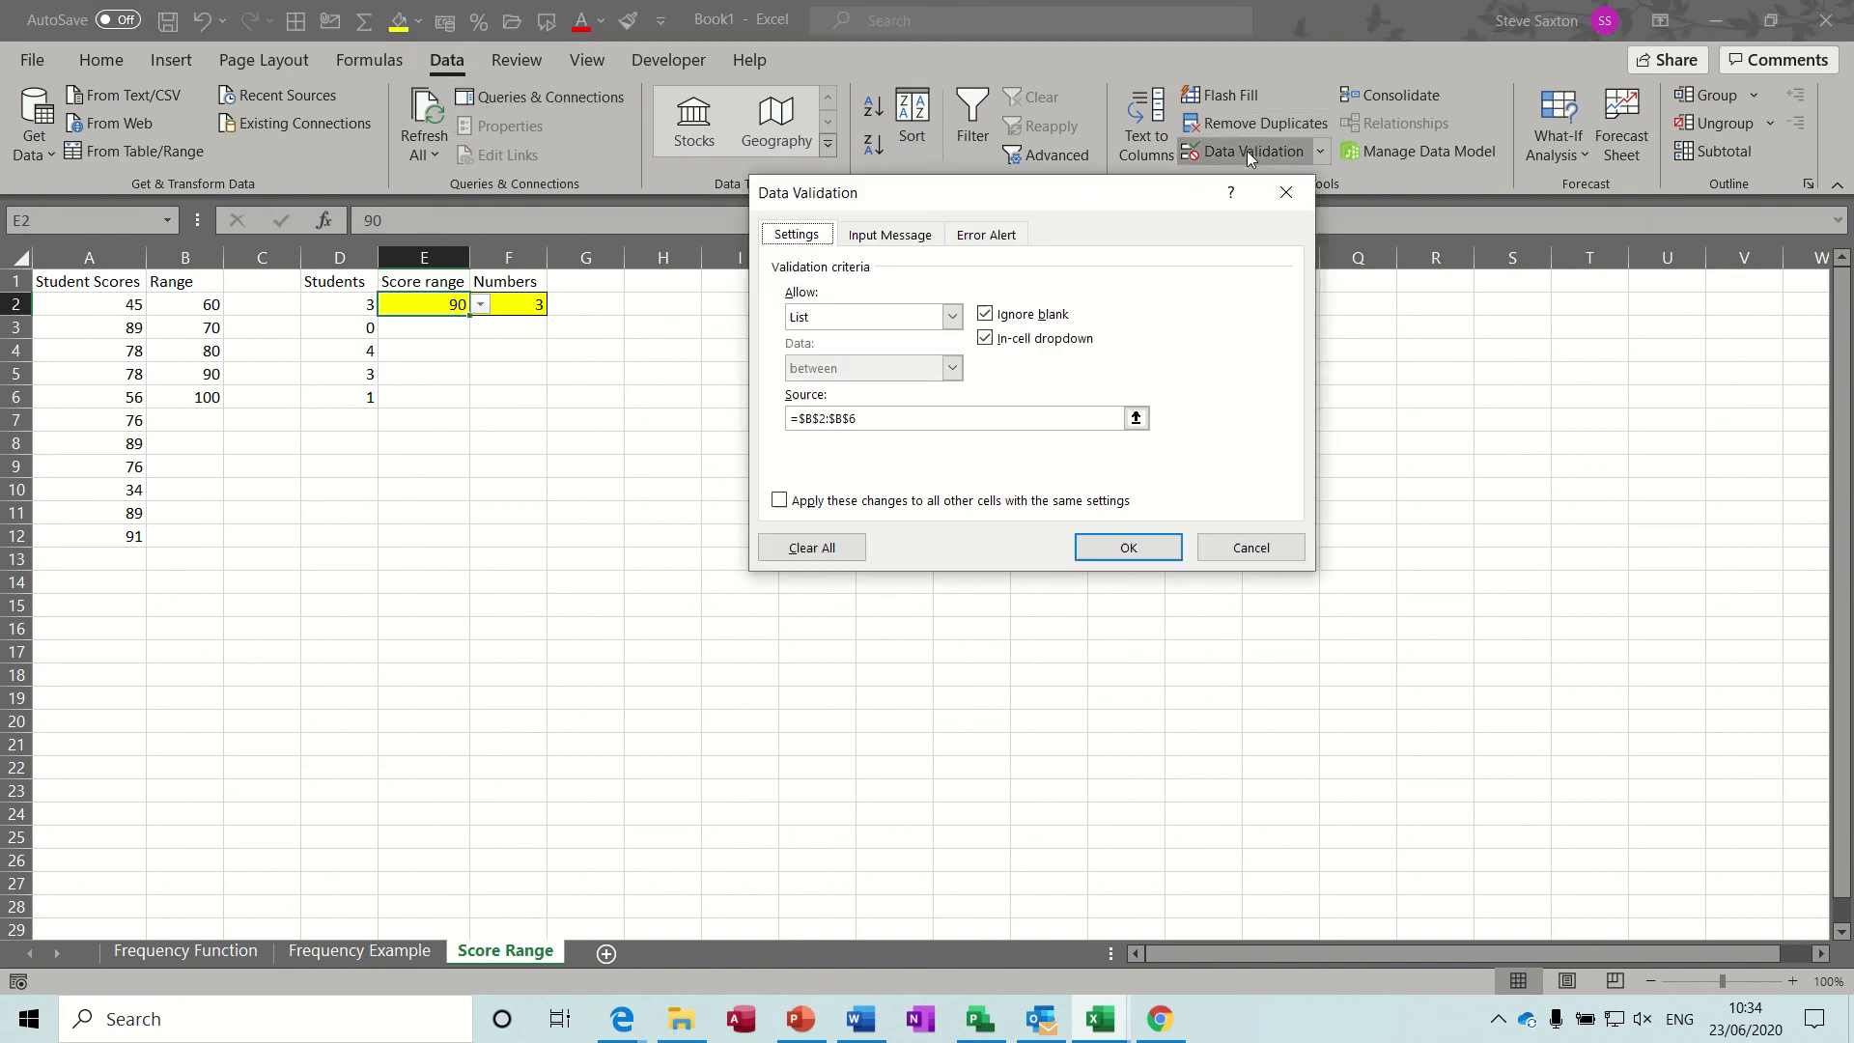
{"action": "left_click", "coordinate": [1135, 418]}
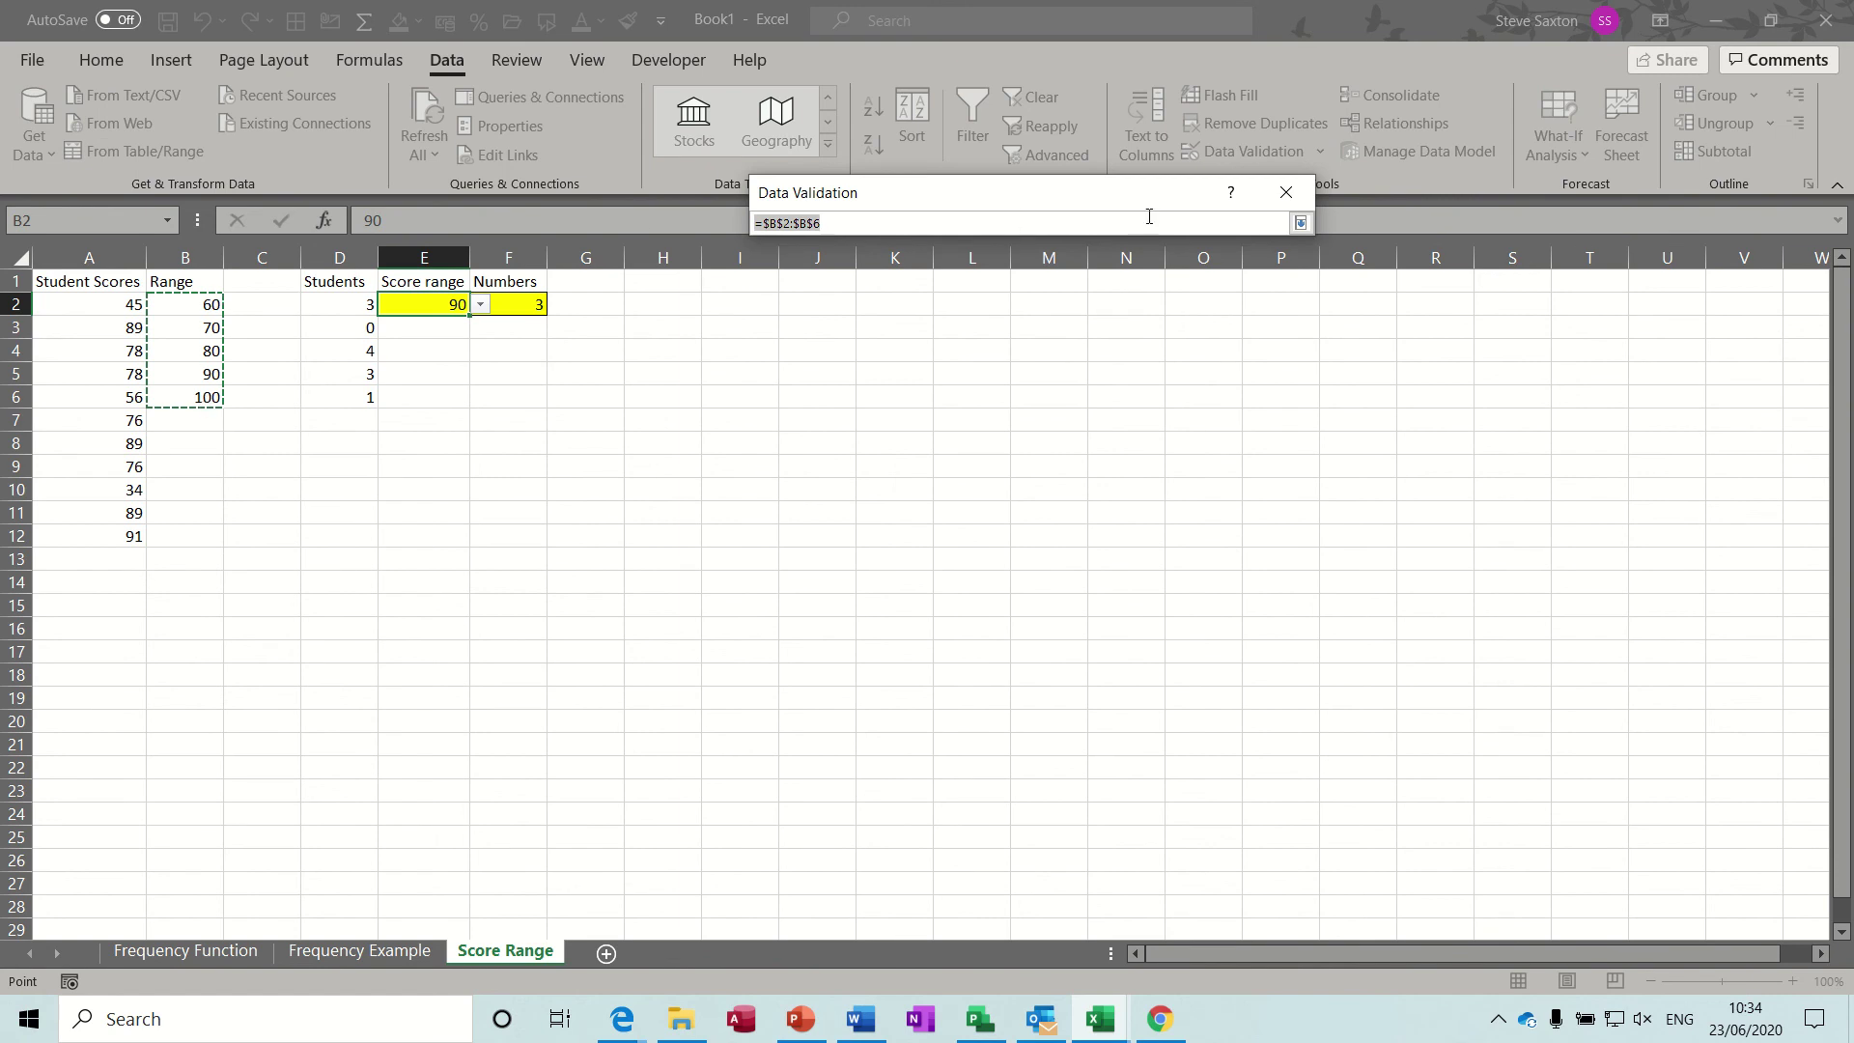
{"action": "left_click", "coordinate": [1301, 223]}
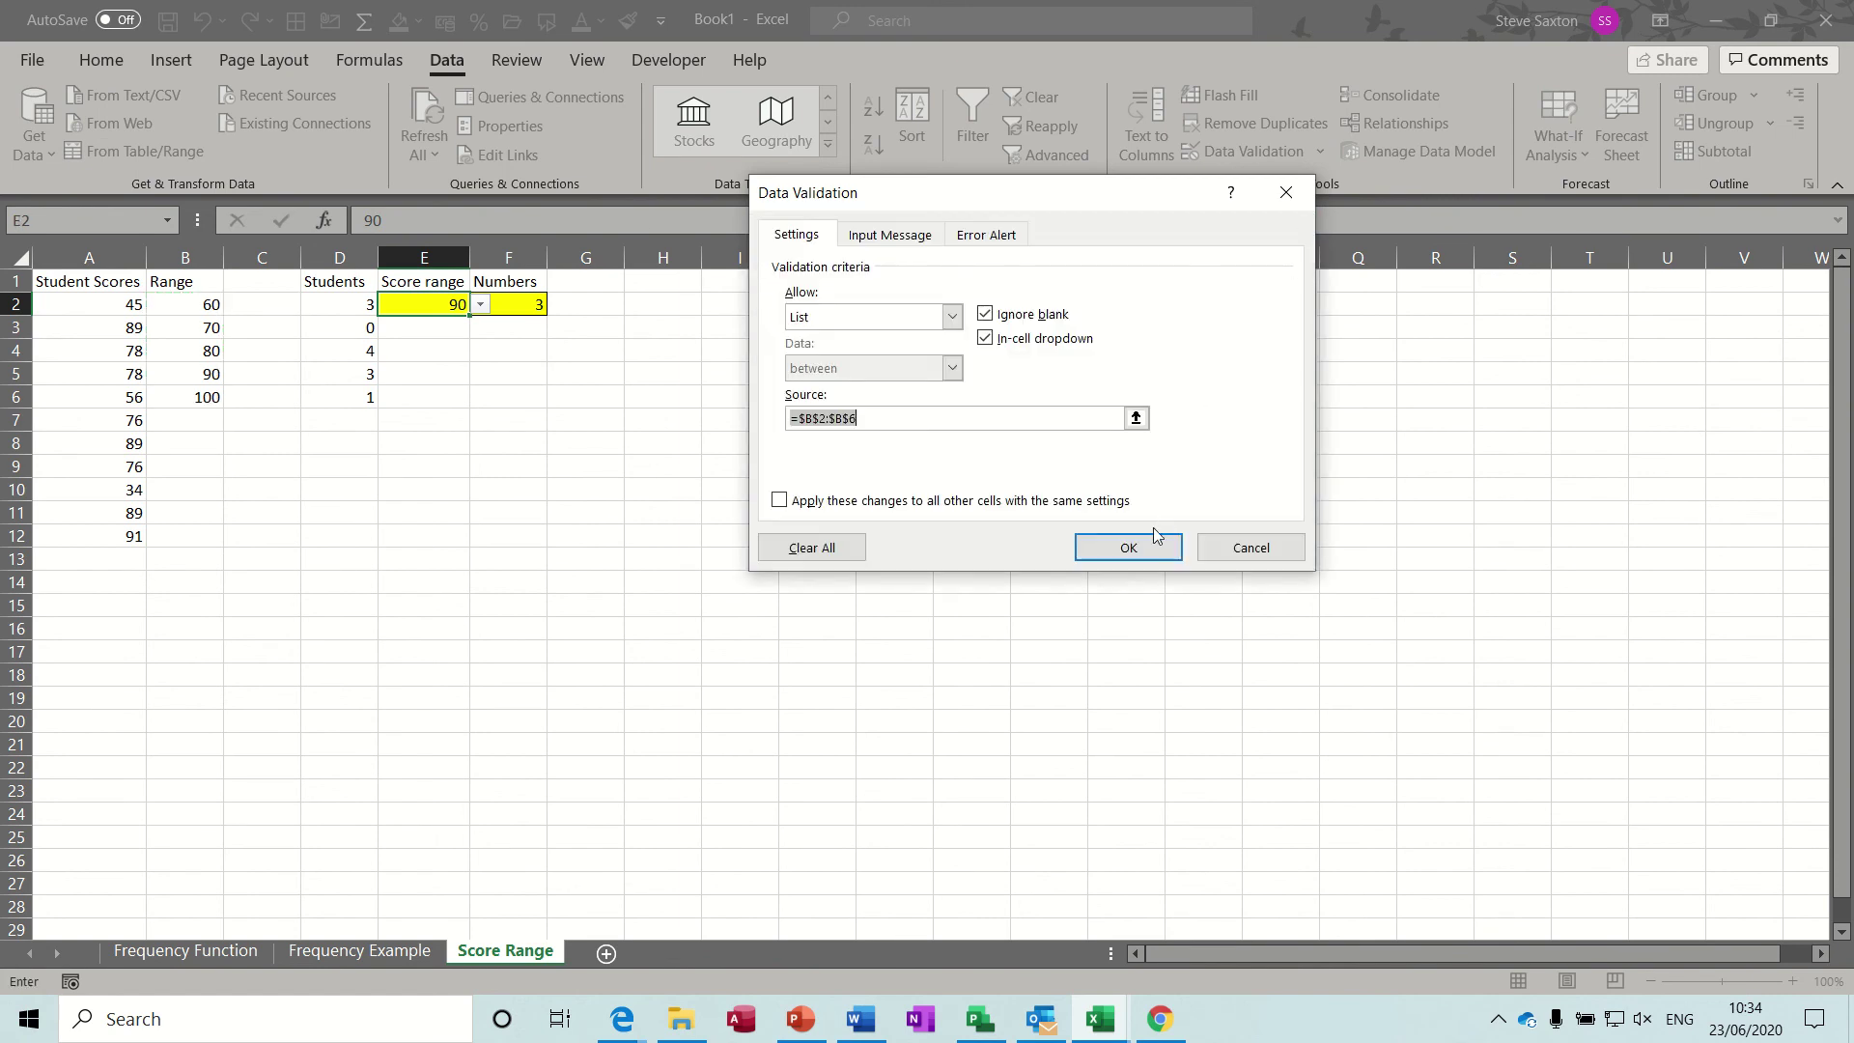
{"action": "left_click", "coordinate": [951, 319]}
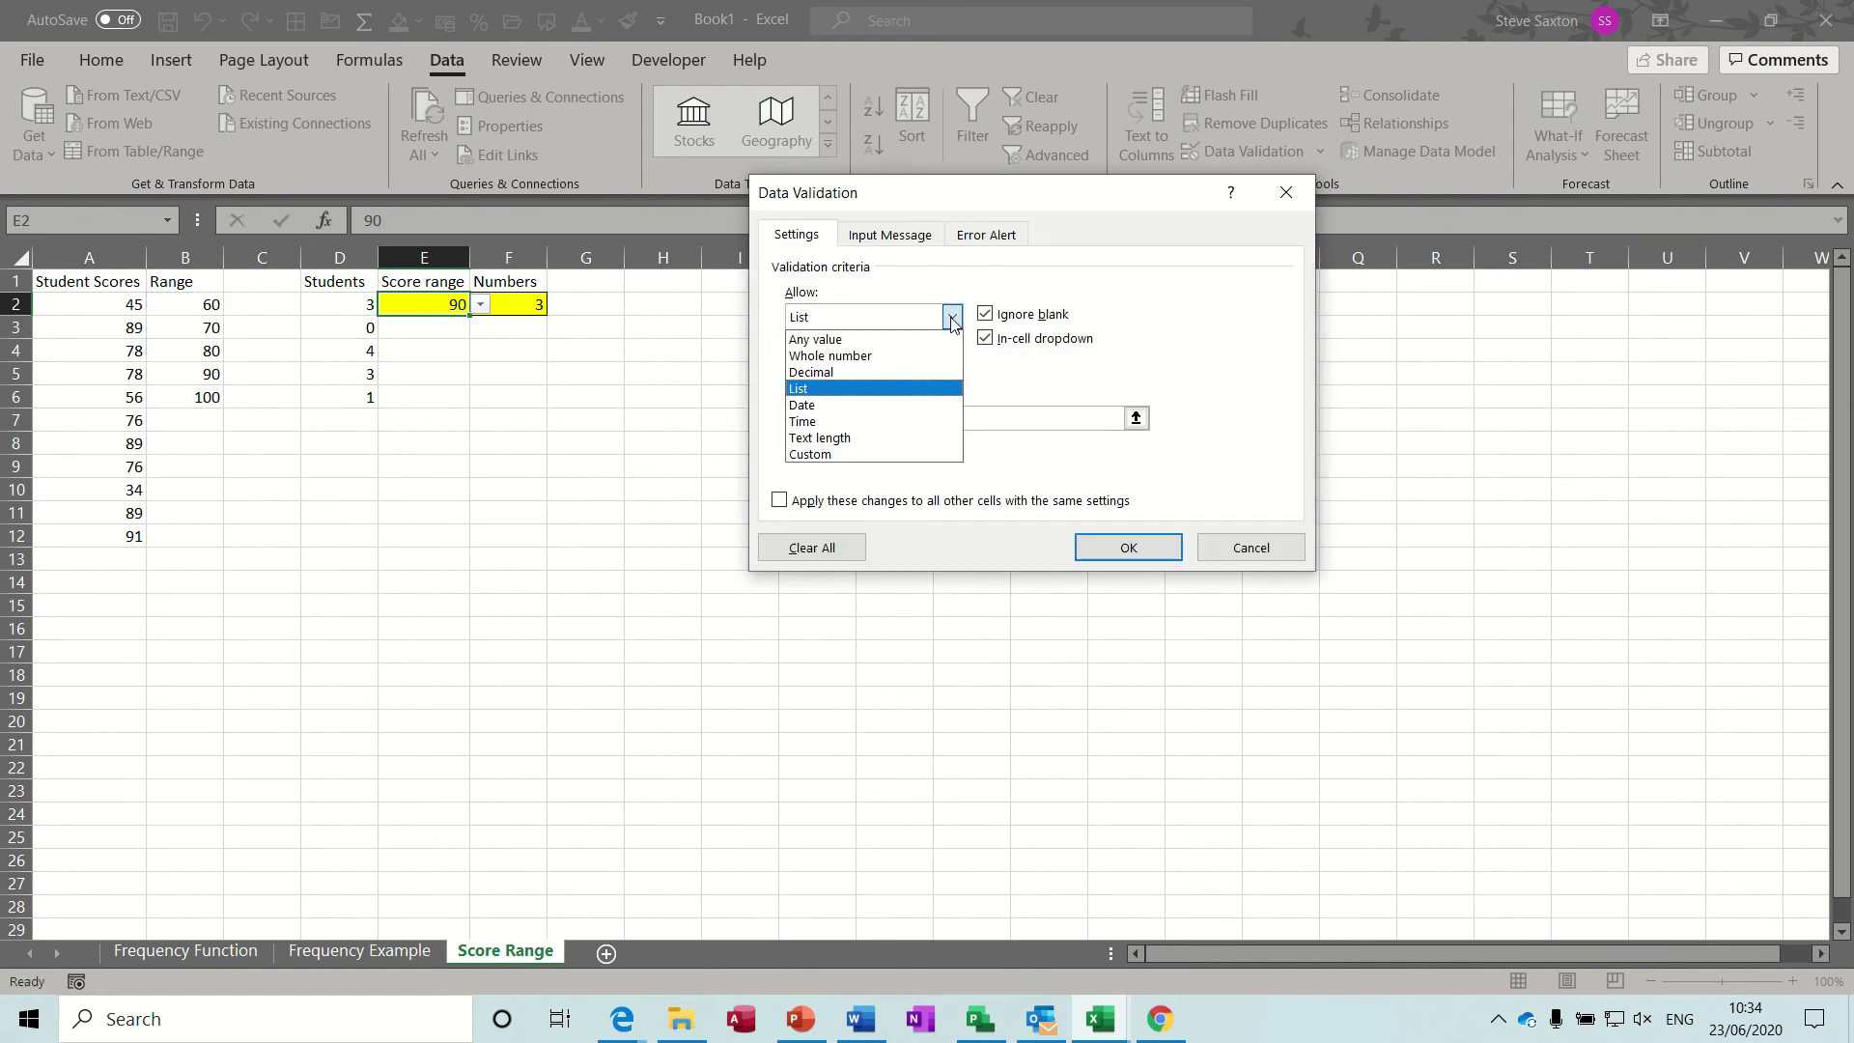
{"action": "left_click", "coordinate": [951, 319]}
{"action": "left_click", "coordinate": [1111, 546]}
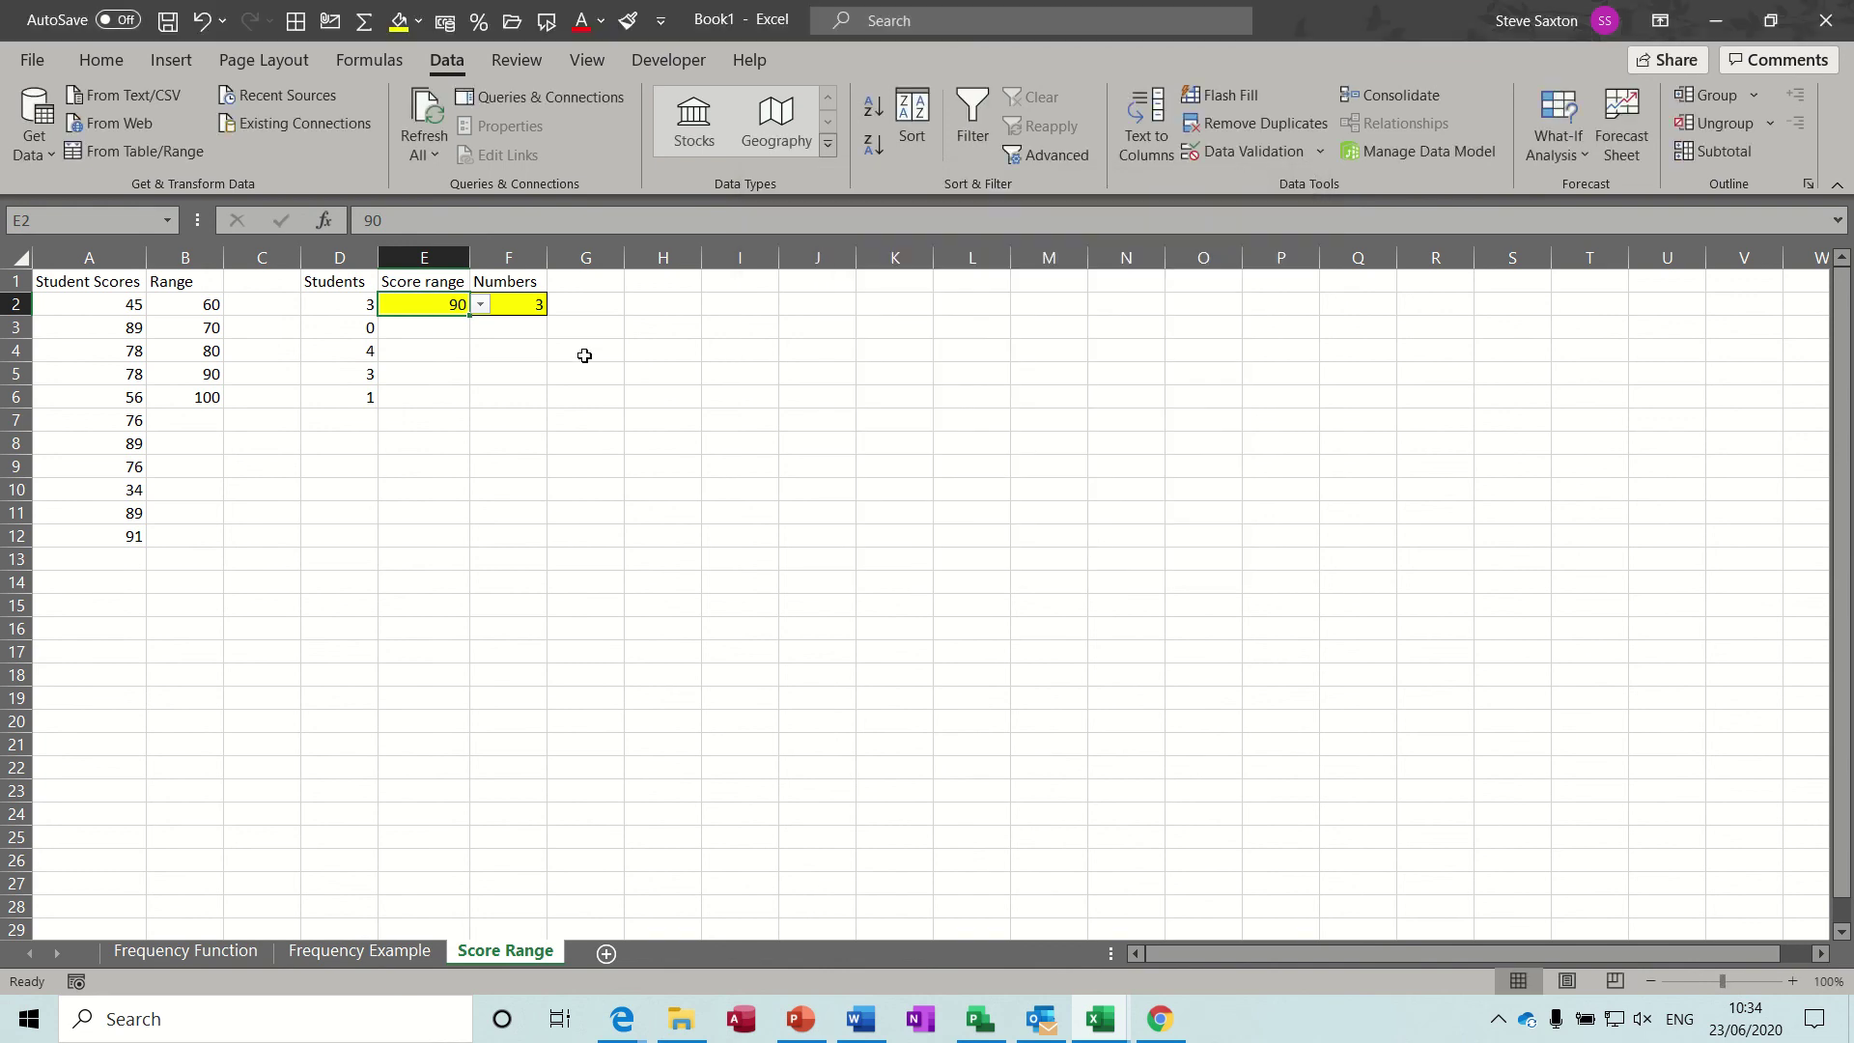
Switch the Score range in cell E2 to 70 and then 80, and inspect the nested IF formula in F2.
{"action": "left_click", "coordinate": [480, 304]}
{"action": "key", "text": "Escape"}
{"action": "left_click", "coordinate": [481, 306]}
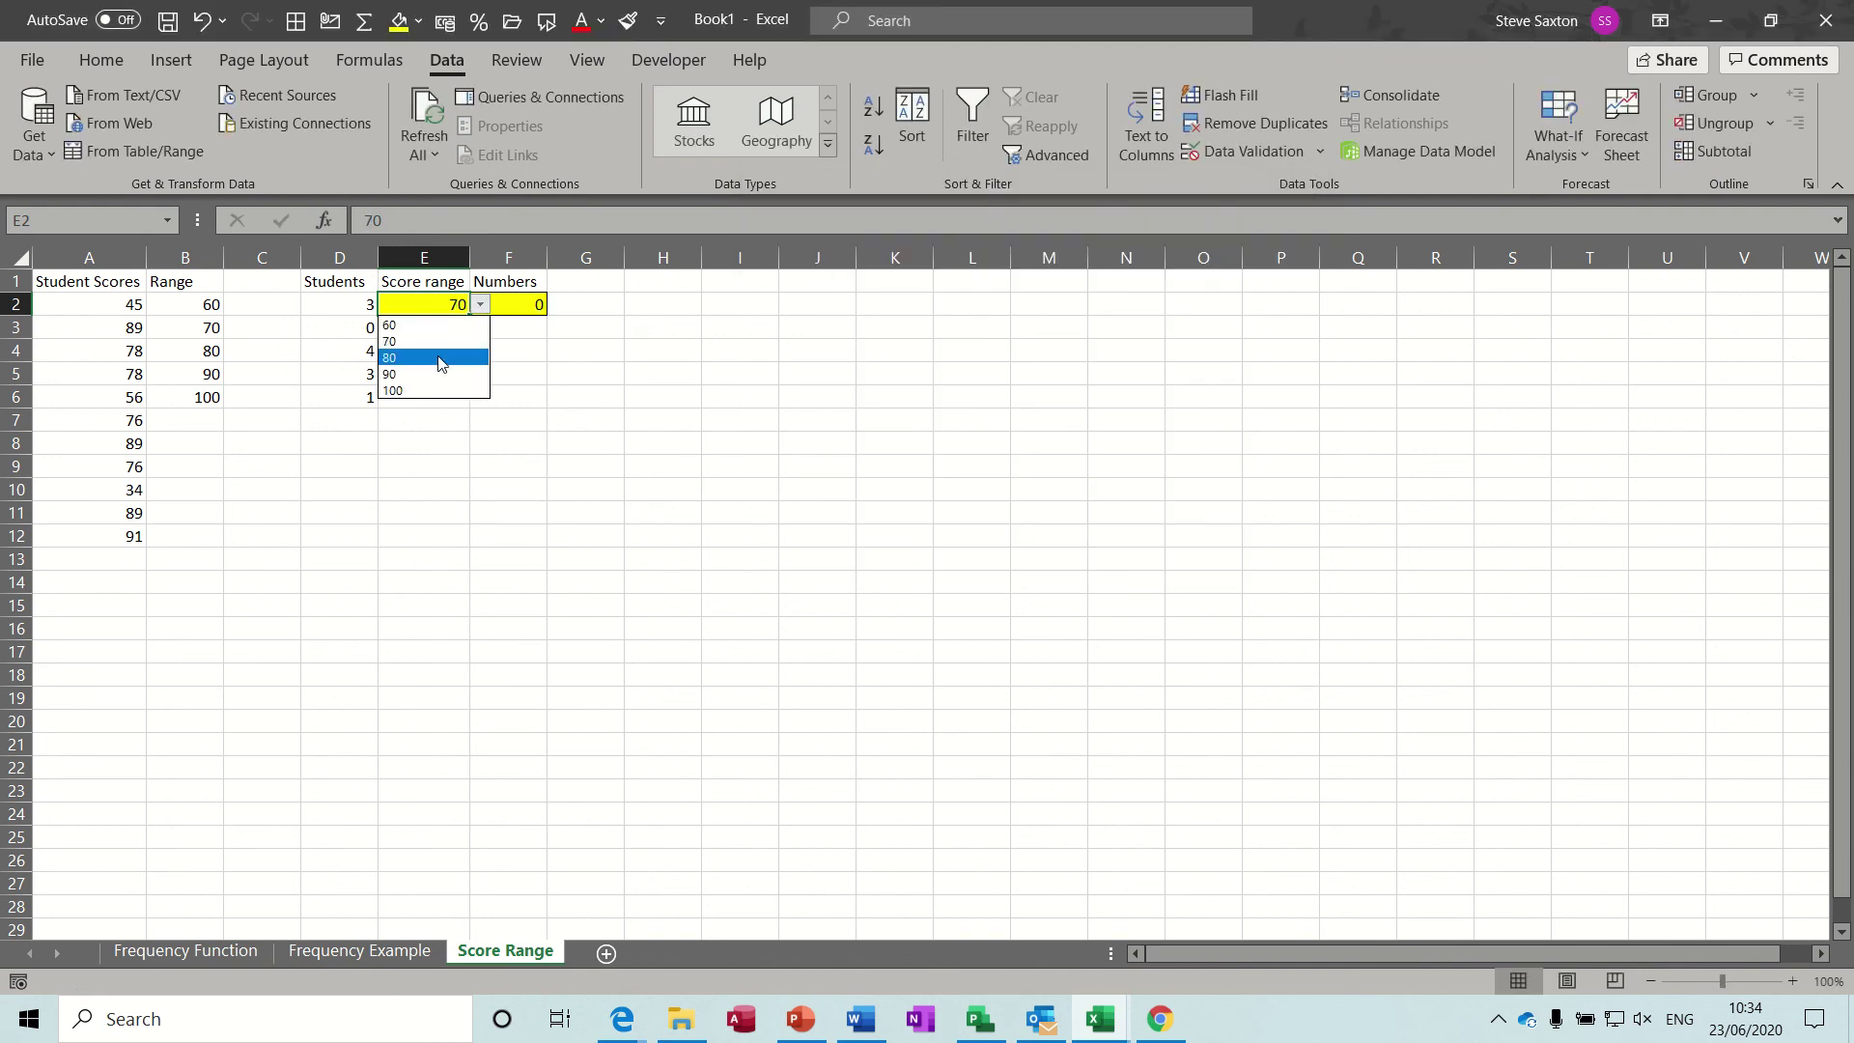
{"action": "left_click", "coordinate": [440, 359]}
{"action": "left_click", "coordinate": [530, 307]}
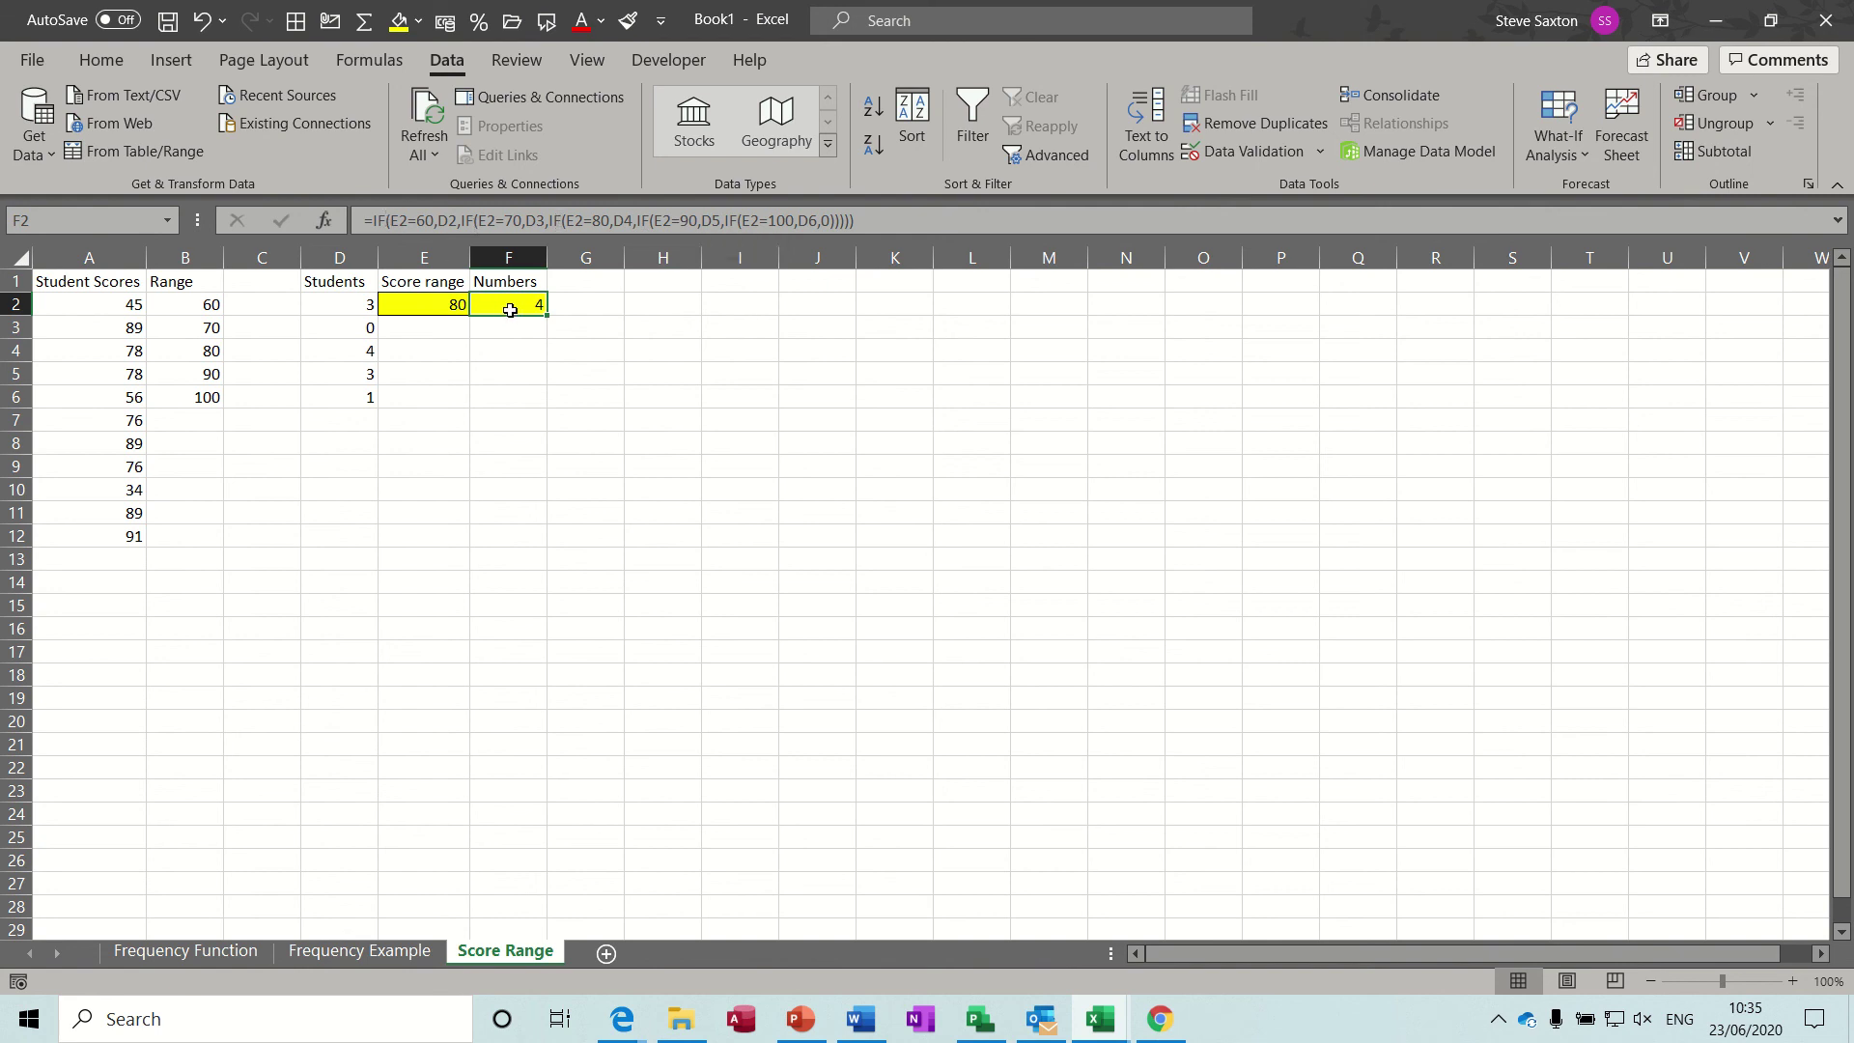
Choose 60 as the Score range in cell E2 and check the Numbers formula in F2.
{"action": "left_click", "coordinate": [434, 307]}
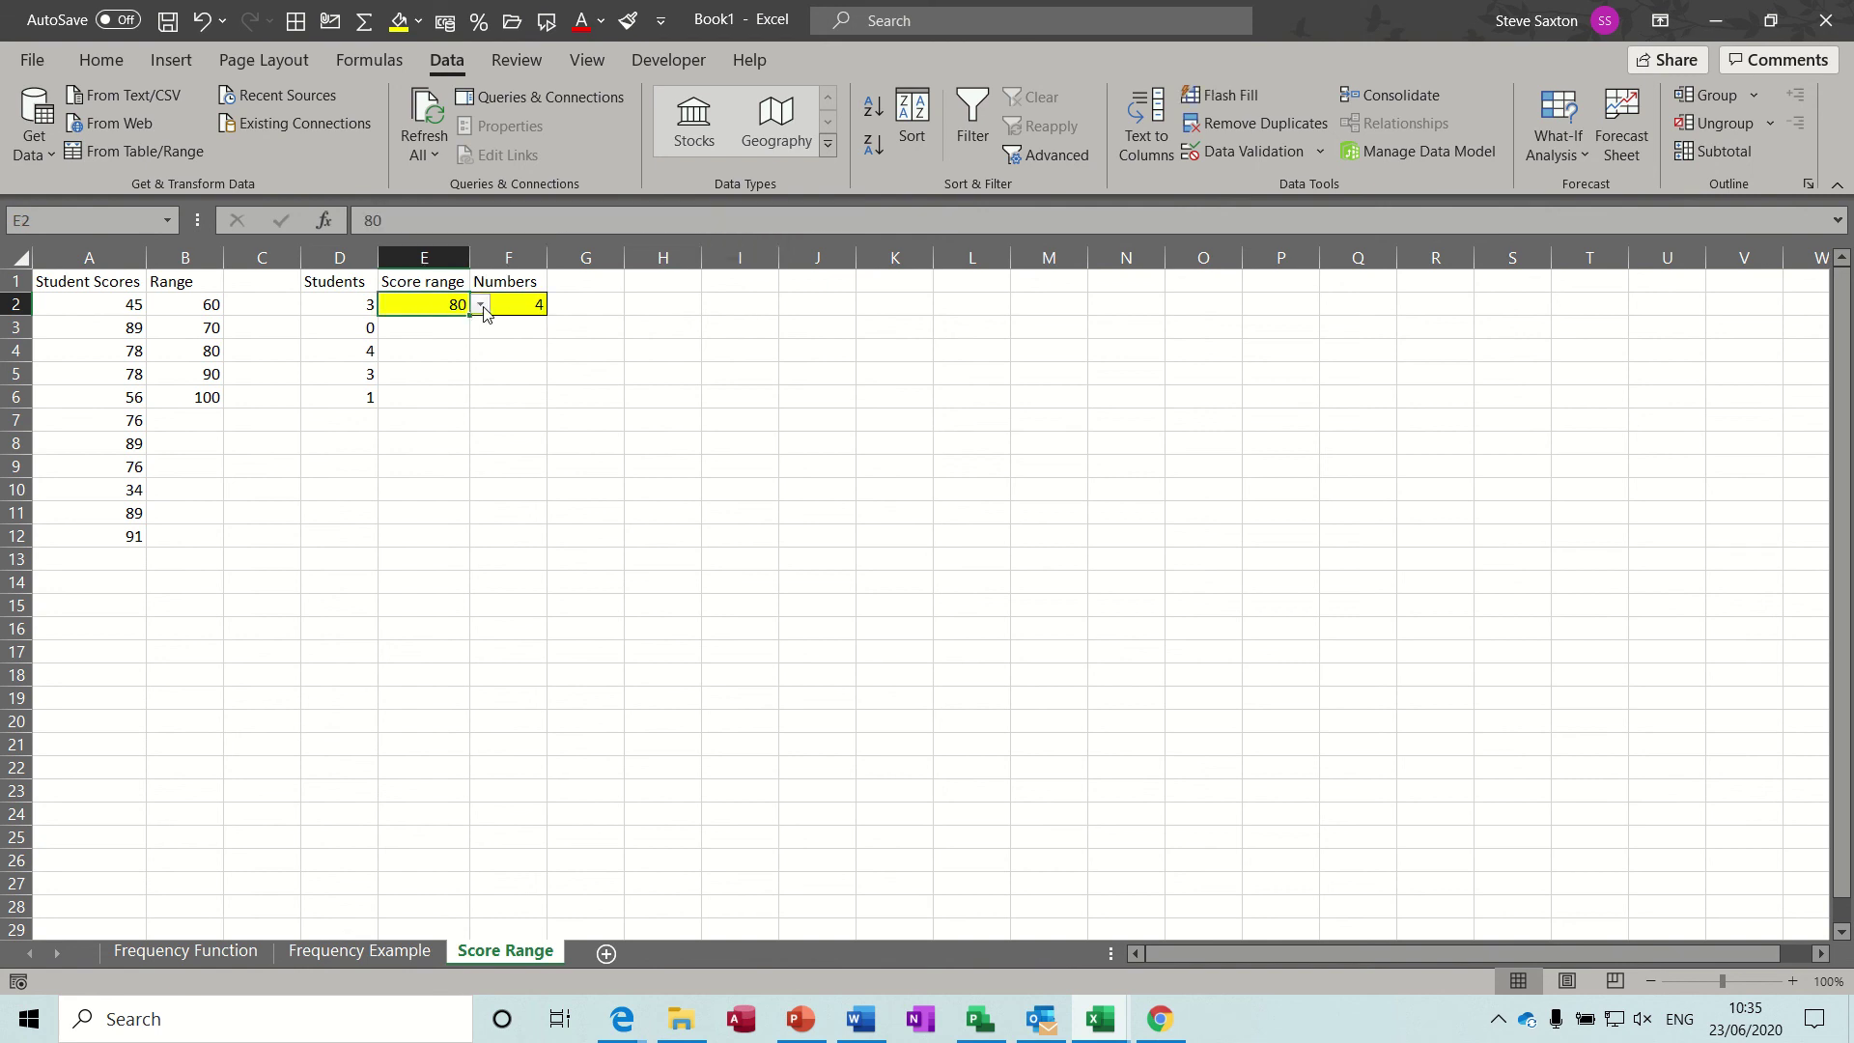
{"action": "left_click", "coordinate": [481, 305]}
{"action": "left_click", "coordinate": [454, 327]}
{"action": "left_click", "coordinate": [529, 305]}
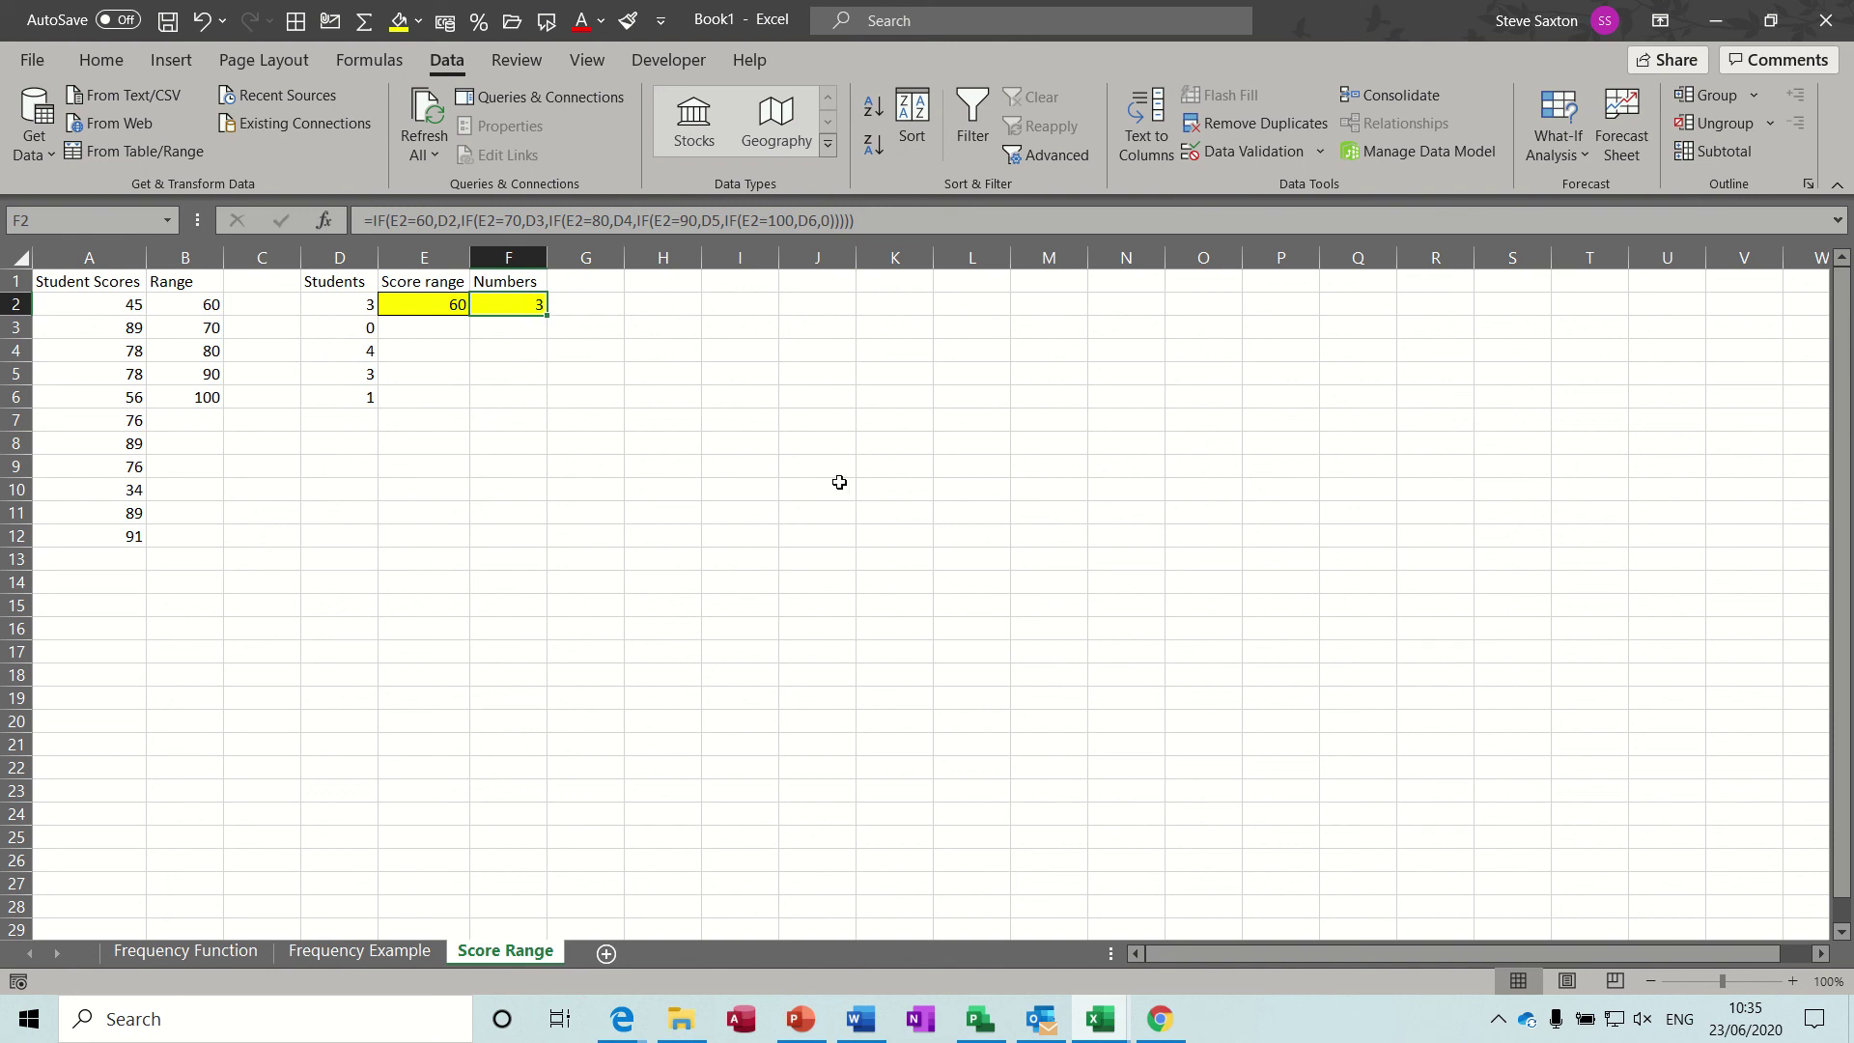
{"action": "left_click", "coordinate": [424, 309]}
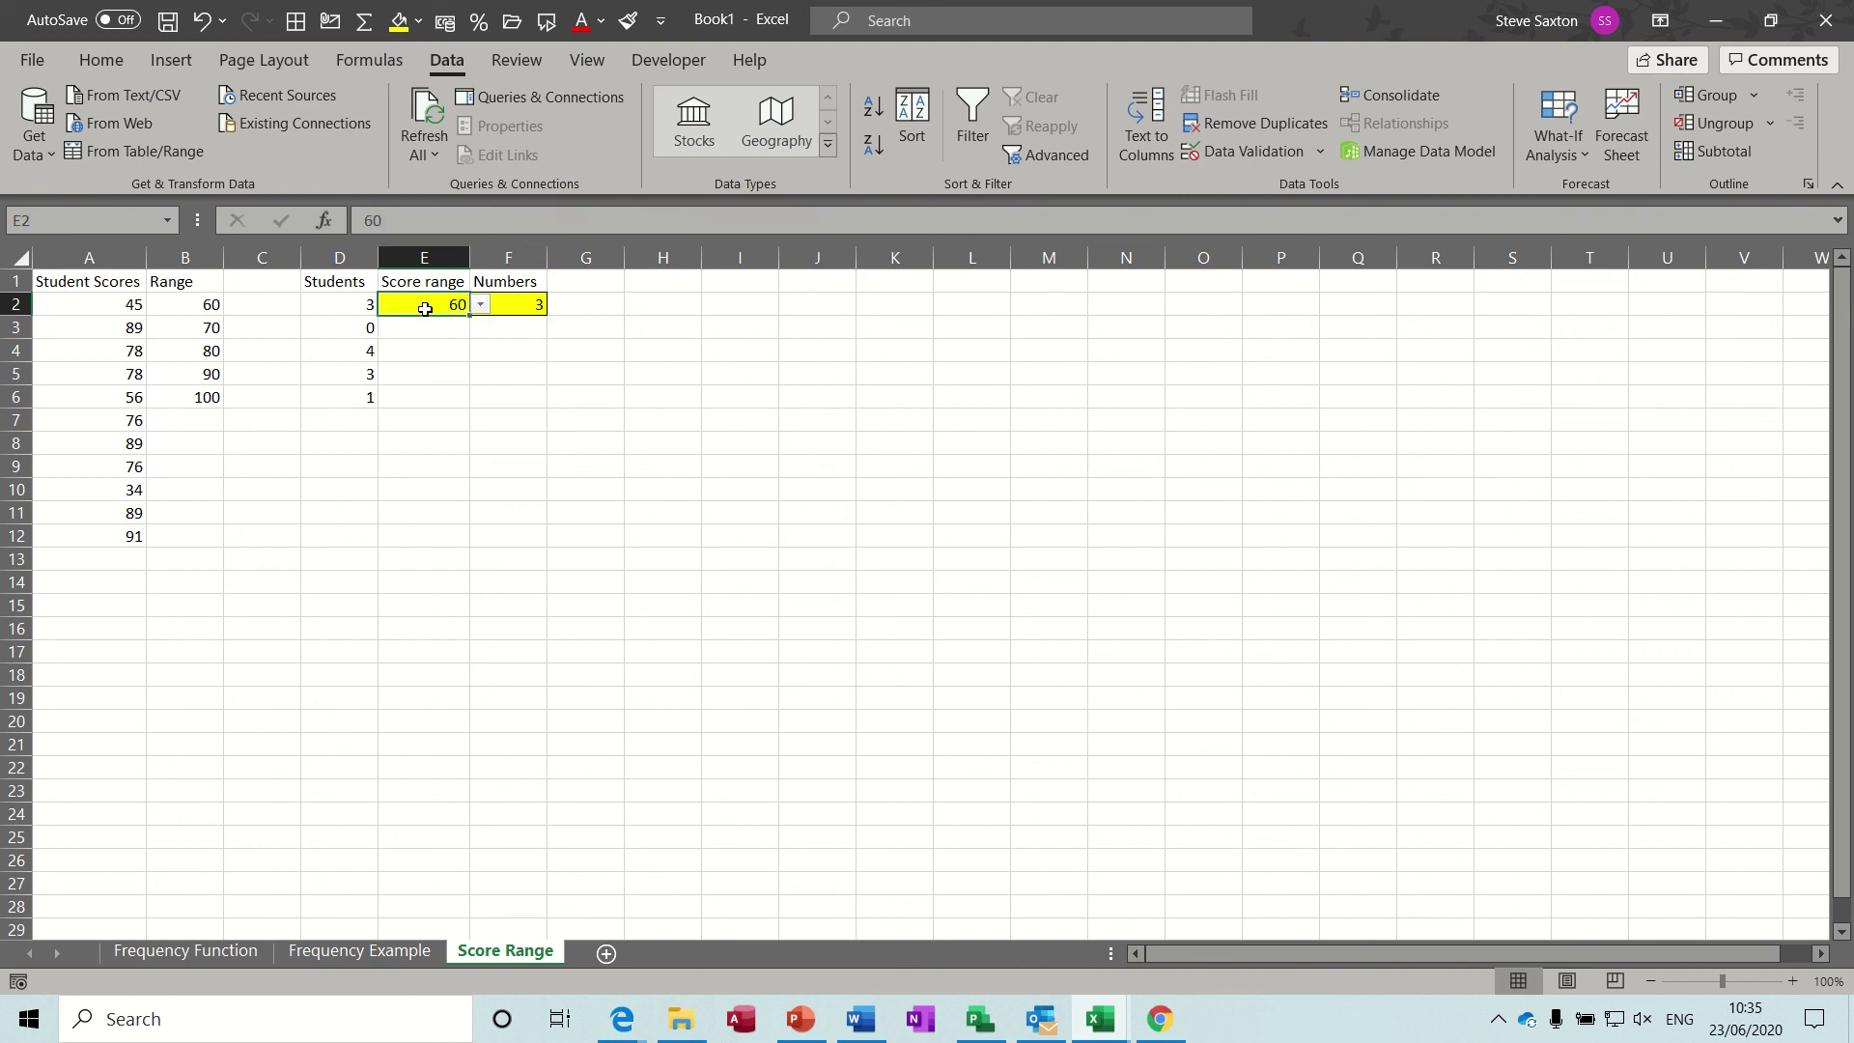